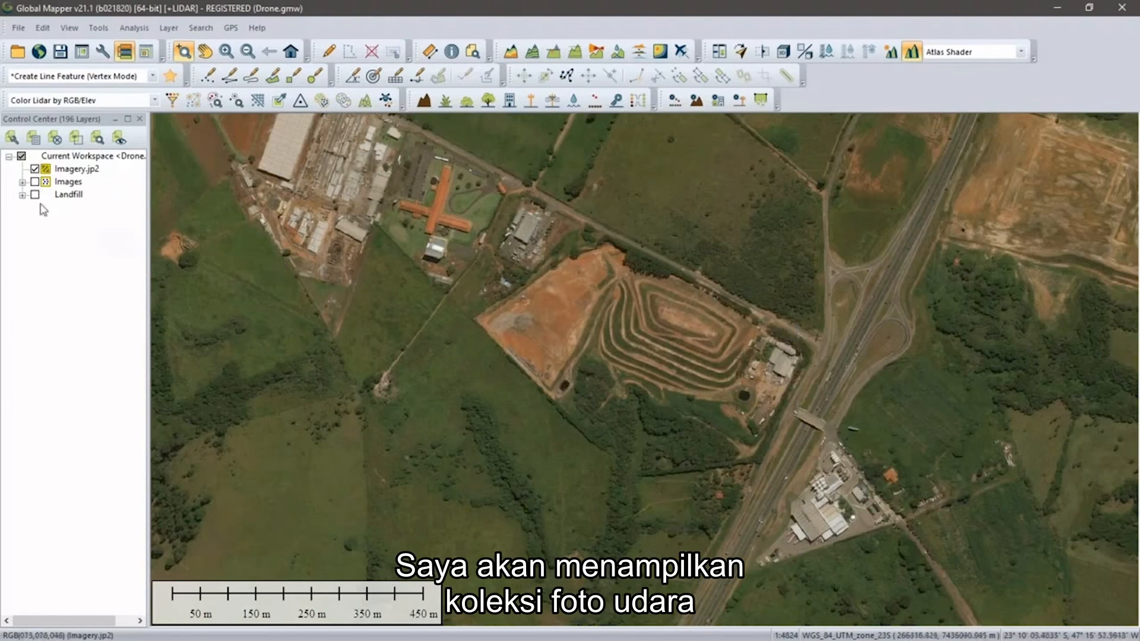
# Step: Show the Images layer and view the drone photo DSC09014 from its camera point on the map
pyautogui.click(35, 182)
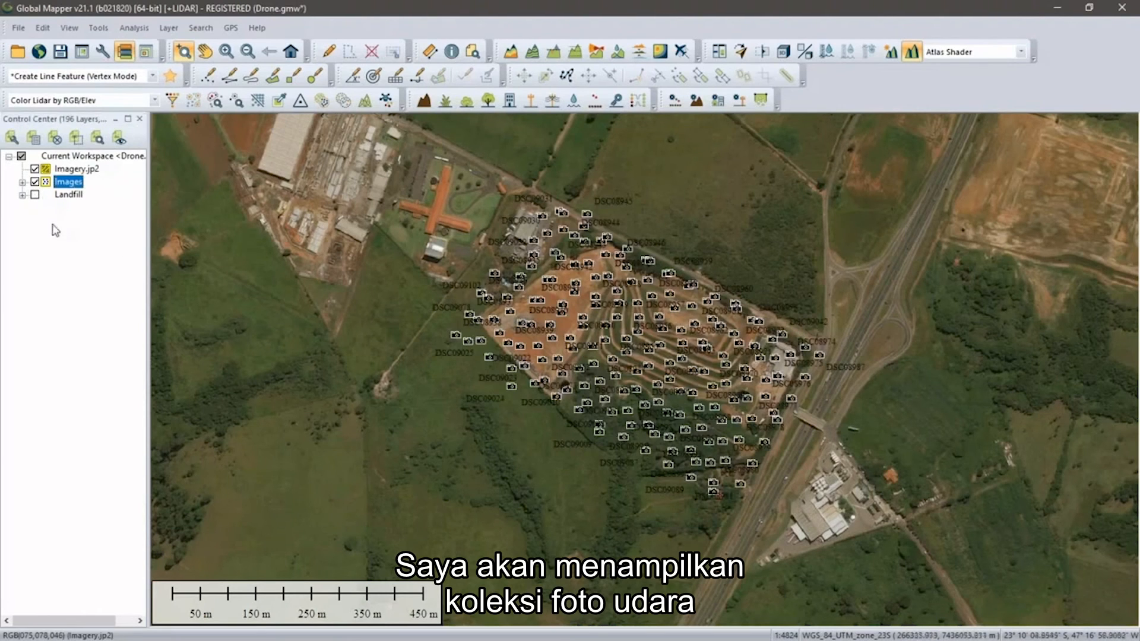
pyautogui.scroll(1, 662, 331)
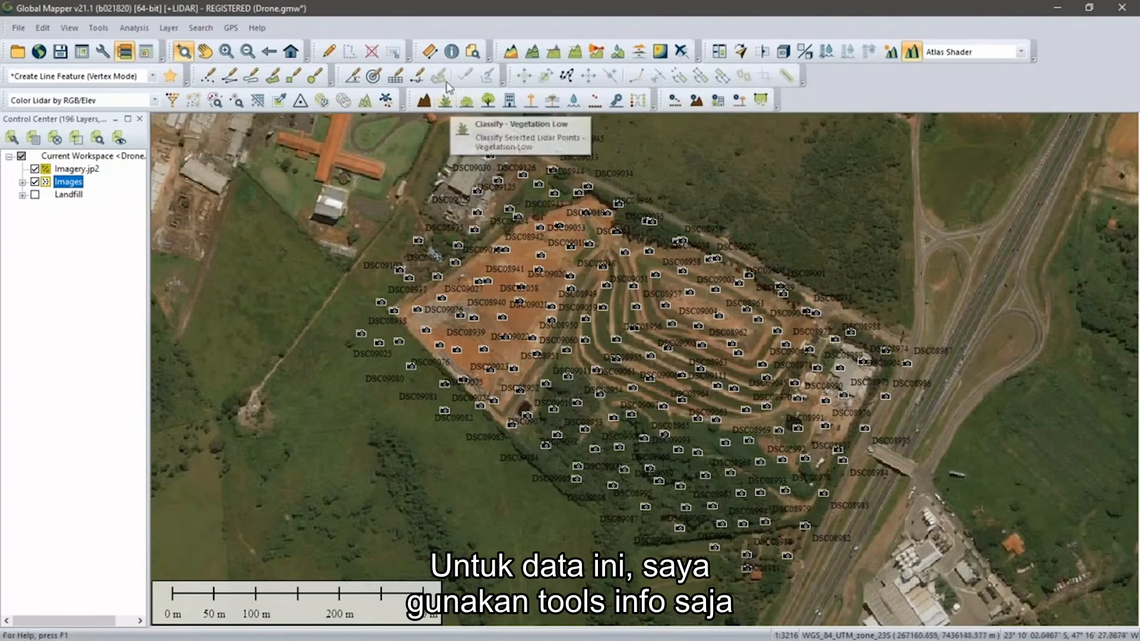
pyautogui.click(451, 52)
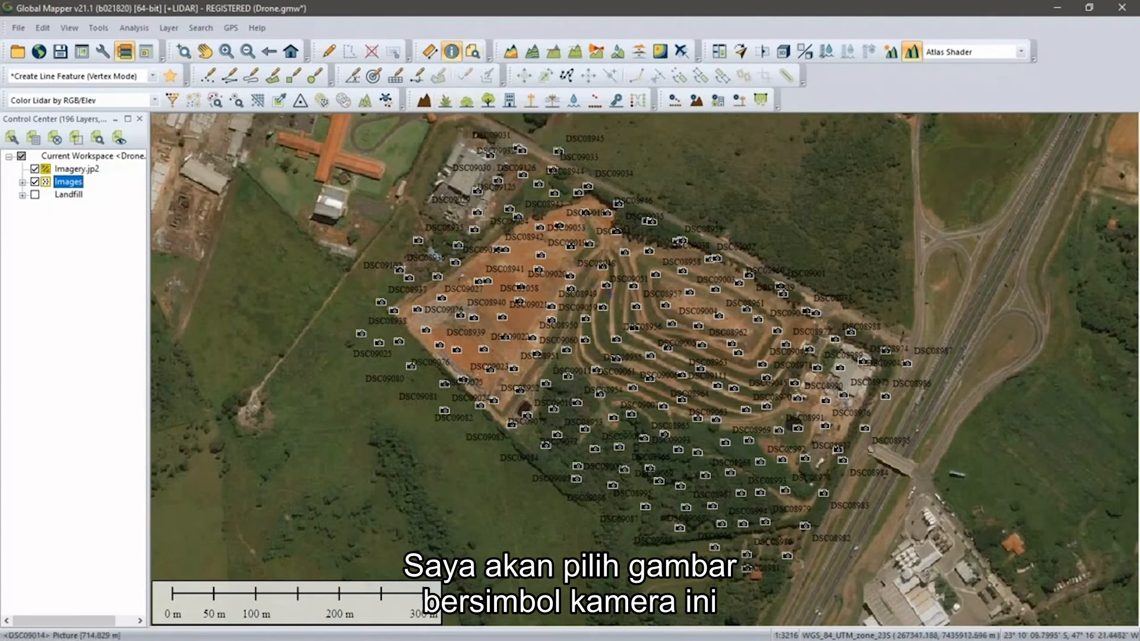
pyautogui.click(606, 285)
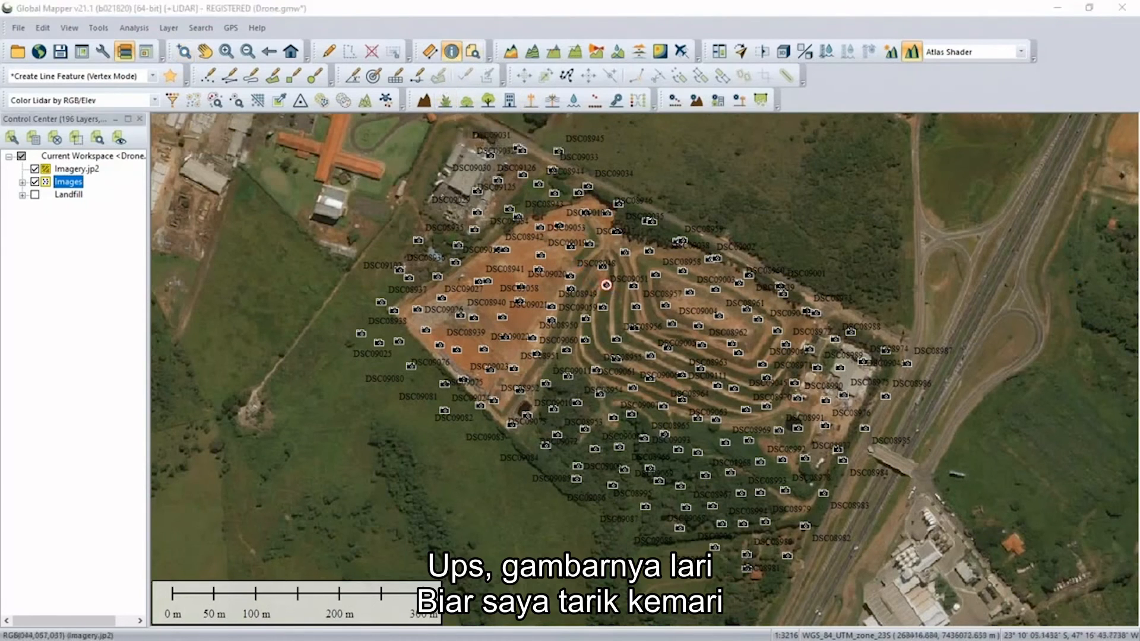
pyautogui.moveTo(1057, 126); pyautogui.dragTo(473, 168)
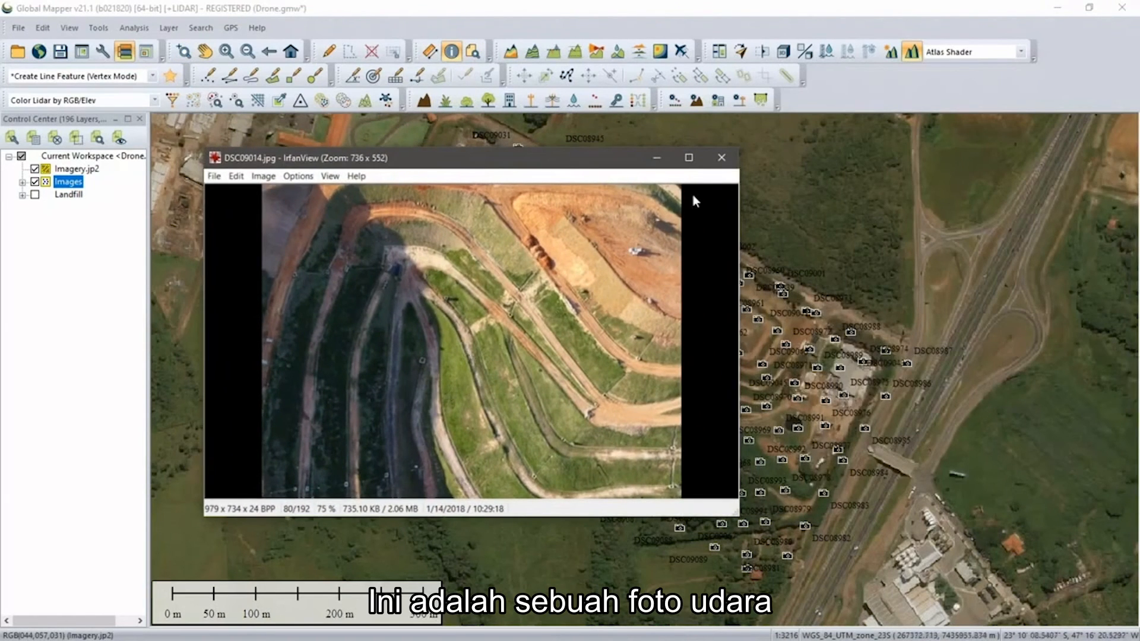
pyautogui.moveTo(586, 169); pyautogui.dragTo(439, 244)
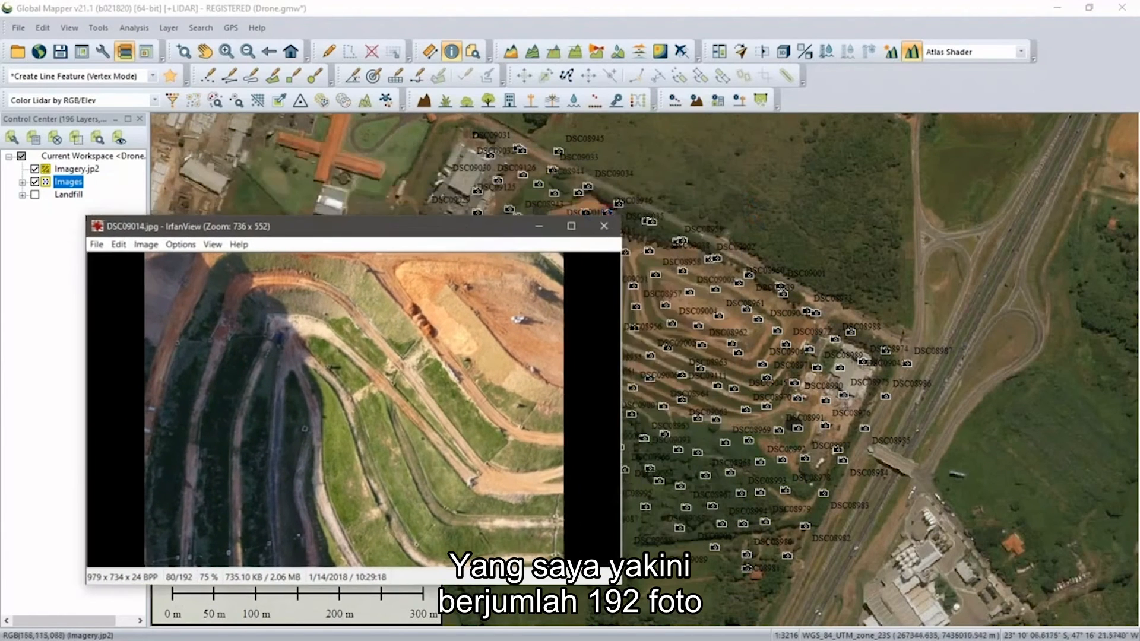
pyautogui.click(611, 223)
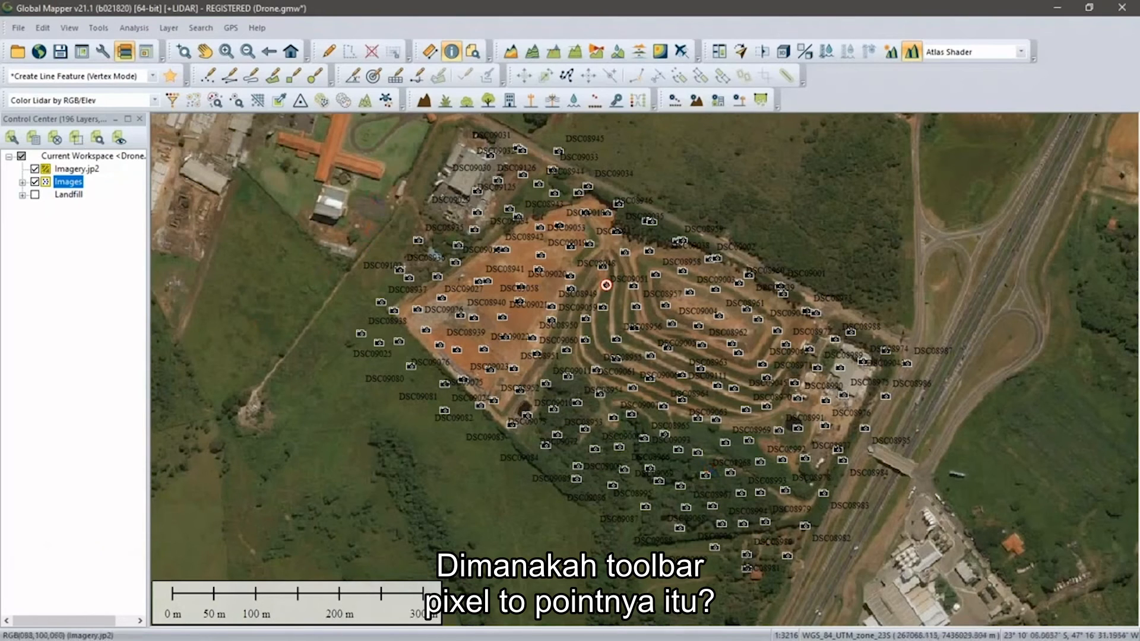
# Step: Add the loaded picture points as input images in the Pixels to Points tool, and close it without running
pyautogui.click(386, 101)
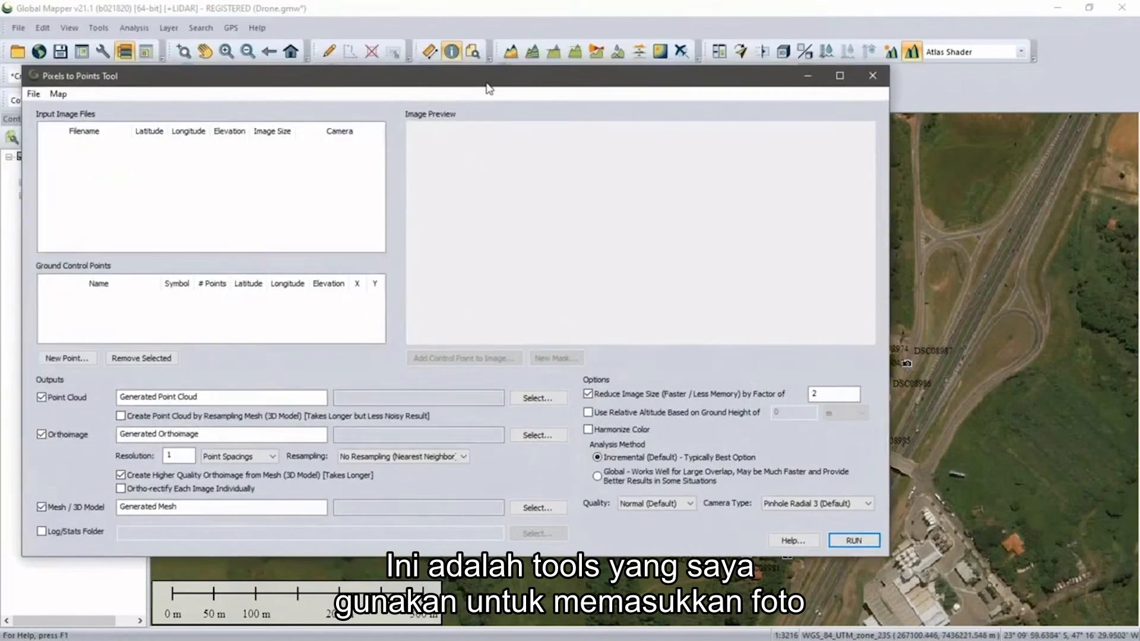
pyautogui.moveTo(486, 83); pyautogui.dragTo(614, 99)
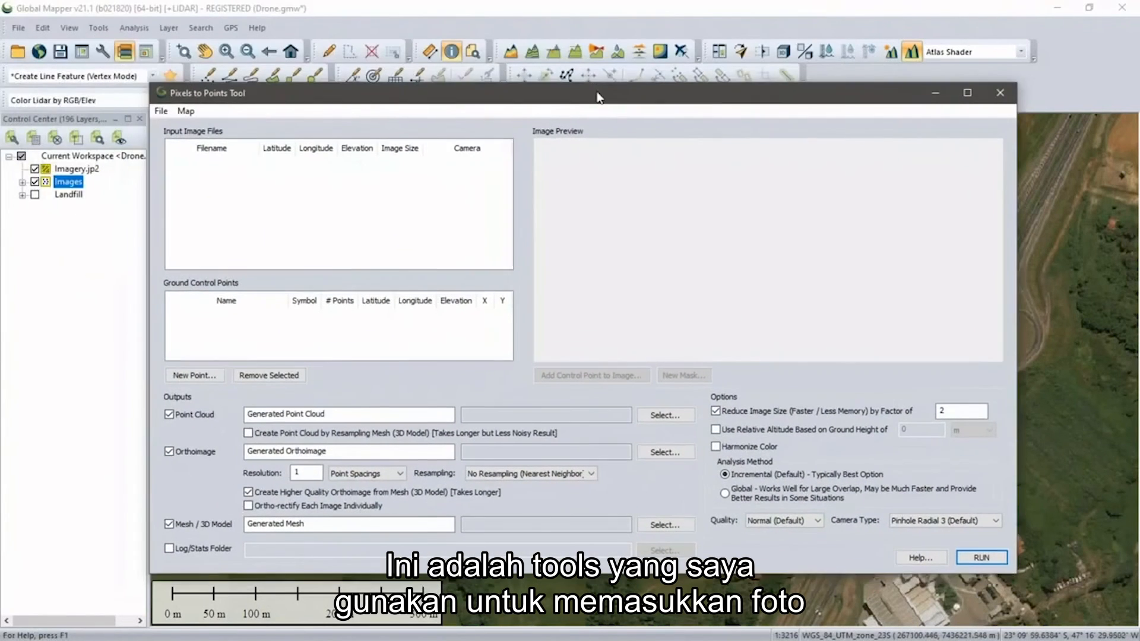
pyautogui.click(161, 111)
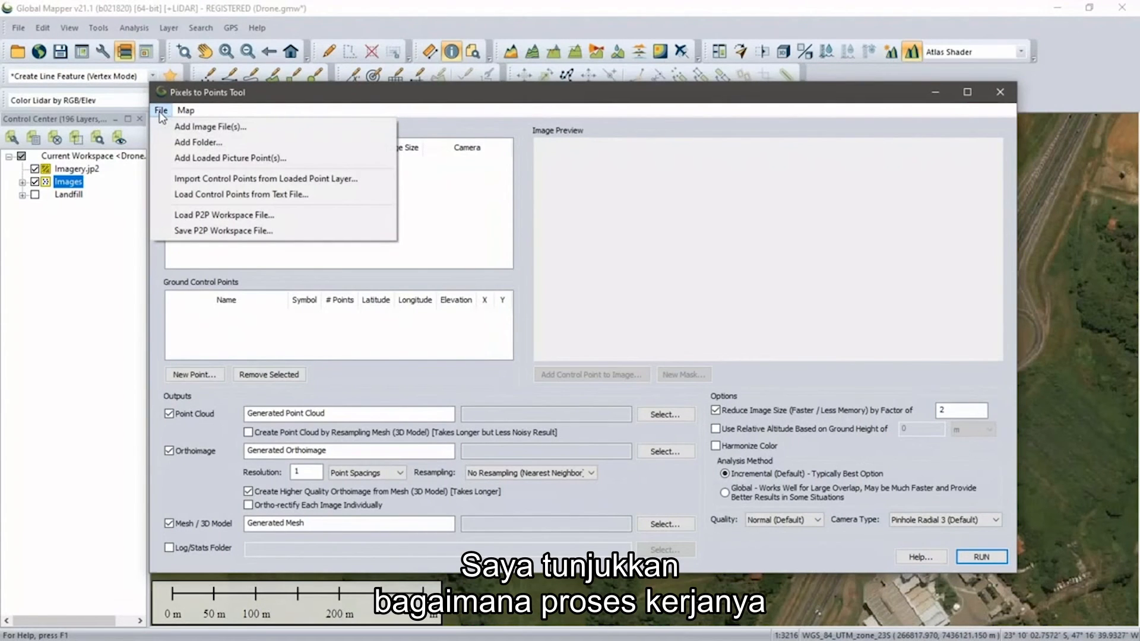
pyautogui.click(212, 158)
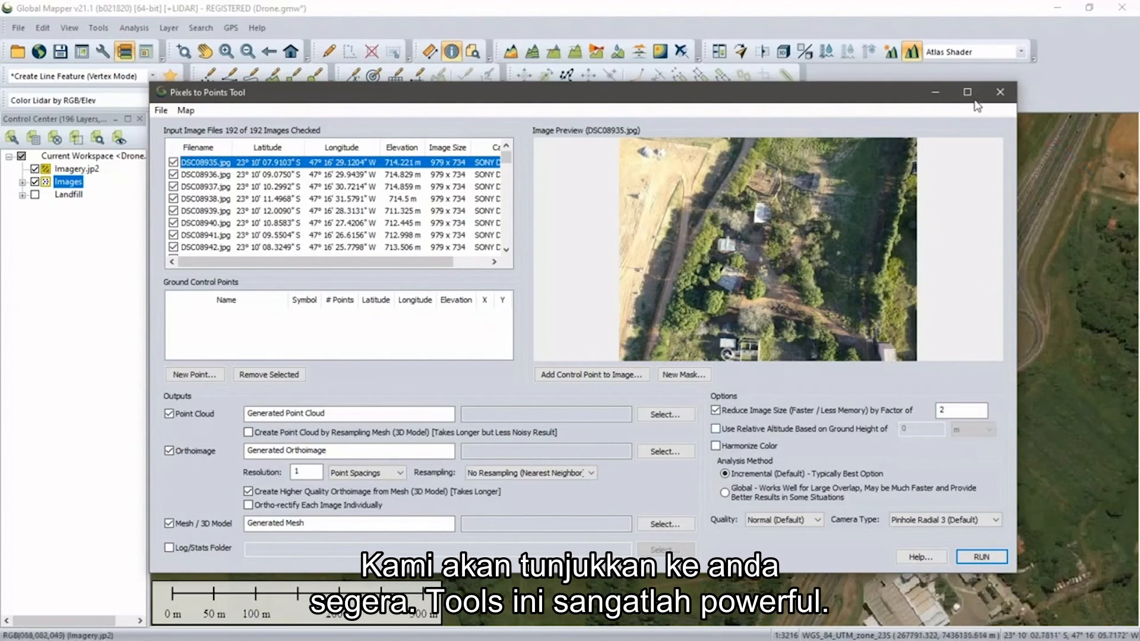
pyautogui.click(1001, 92)
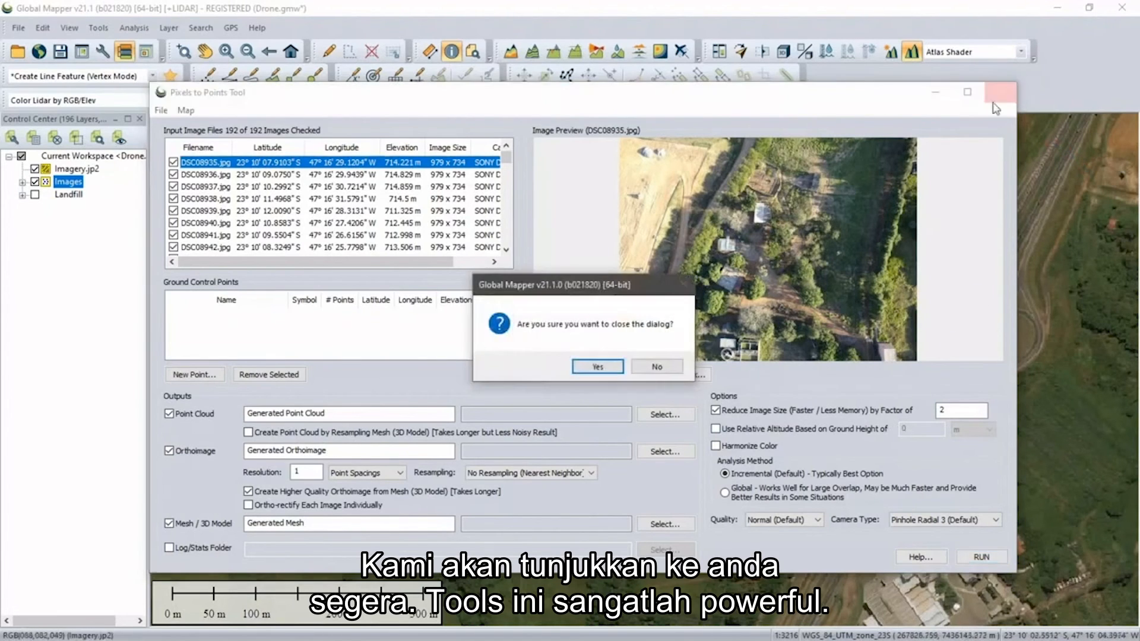
pyautogui.click(598, 367)
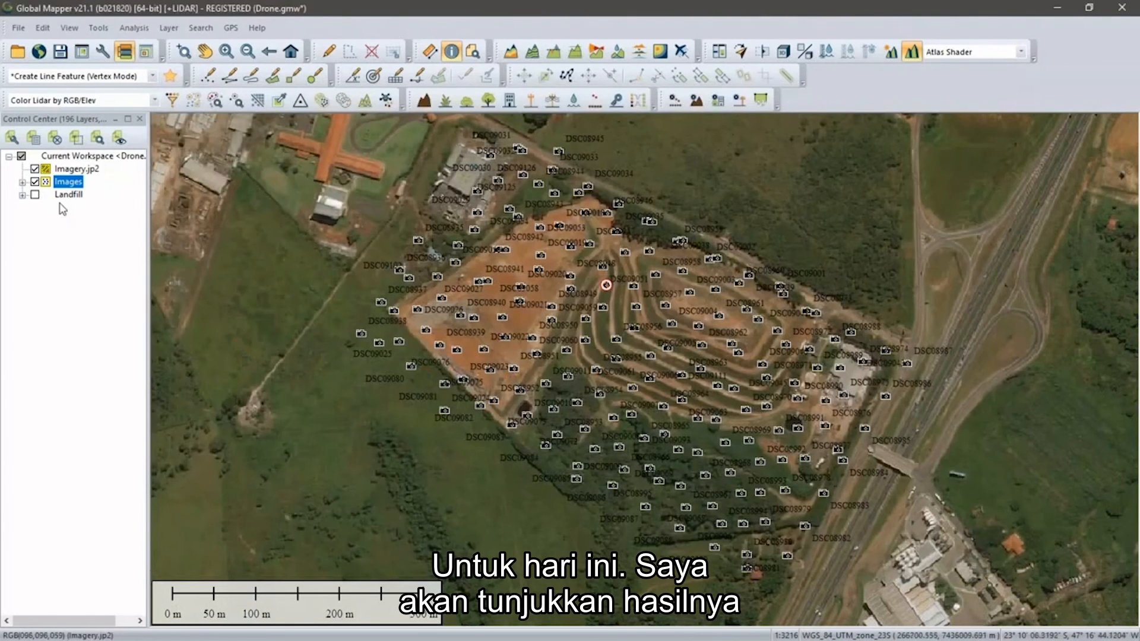
# Step: Hide the Images and Imagery.jp2 layers and display only the Orthoimage layer of the Landfill group
pyautogui.click(34, 183)
pyautogui.click(34, 169)
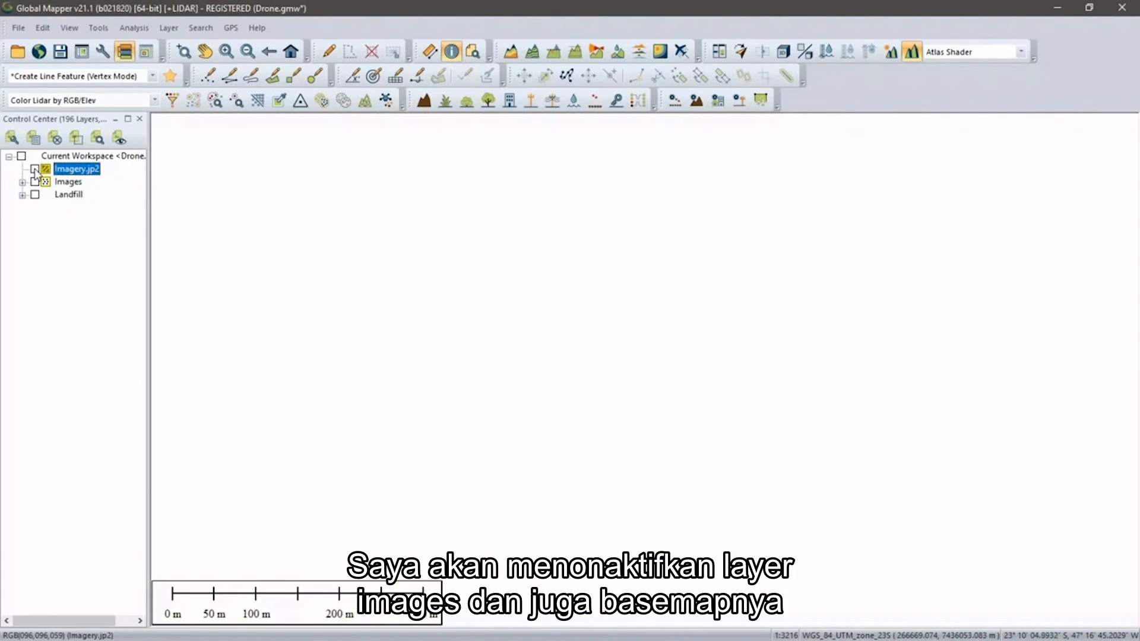
pyautogui.click(23, 196)
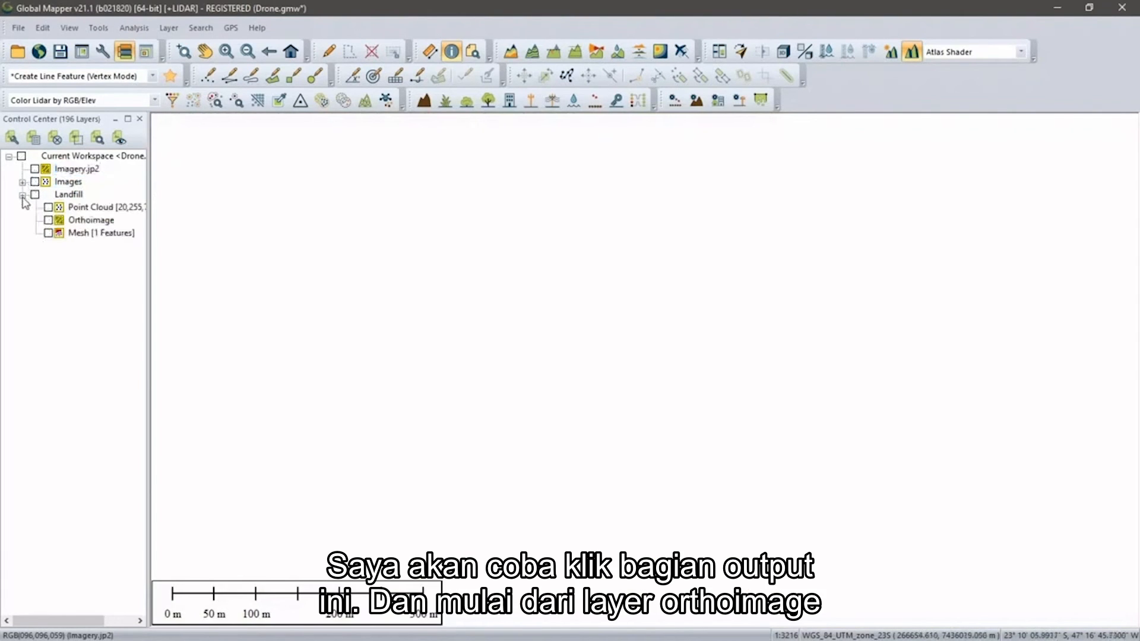
pyautogui.click(51, 220)
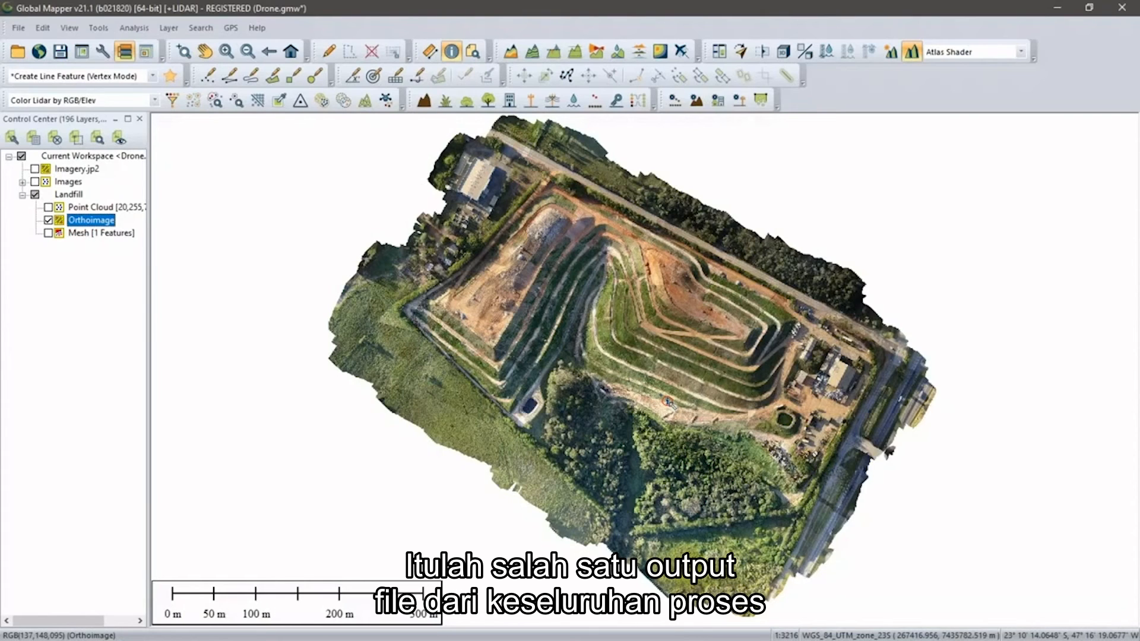
# Step: Display the Landfill Point Cloud layer instead of the Orthoimage and examine its individual points on the terraced slope
pyautogui.click(48, 220)
pyautogui.click(48, 207)
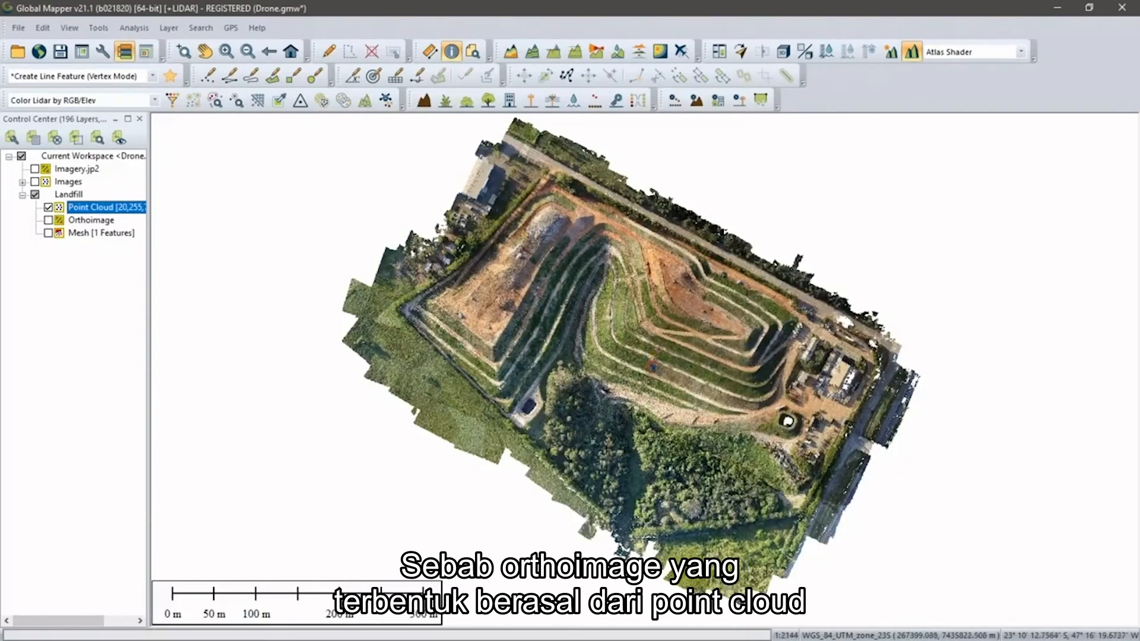
pyautogui.scroll(2, 655, 353)
pyautogui.scroll(4, 656, 368)
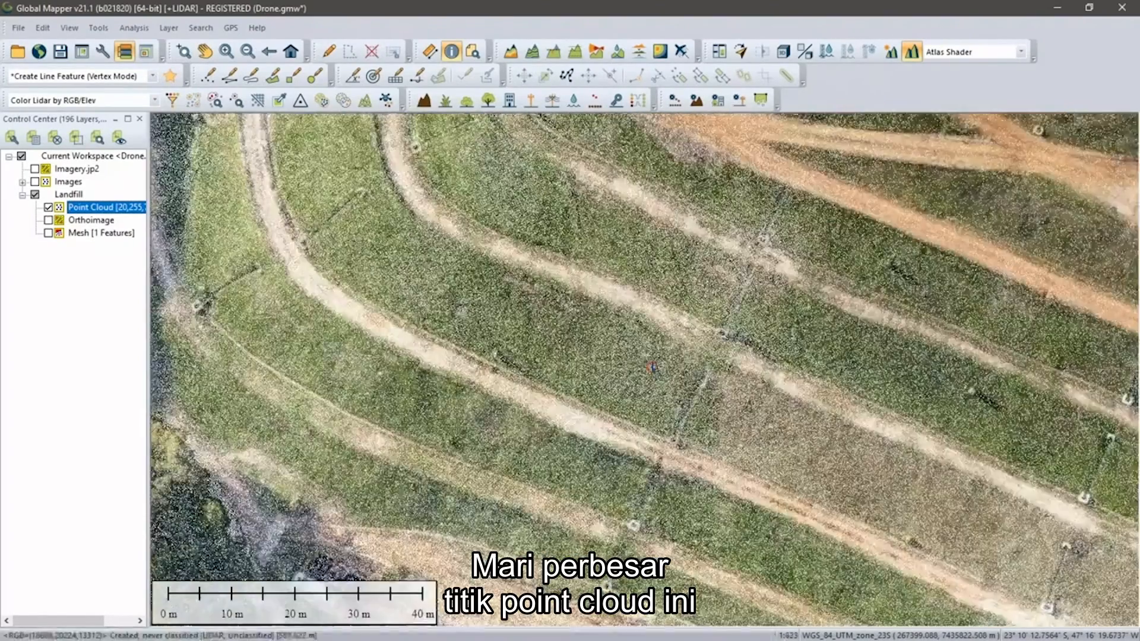
pyautogui.scroll(2, 654, 368)
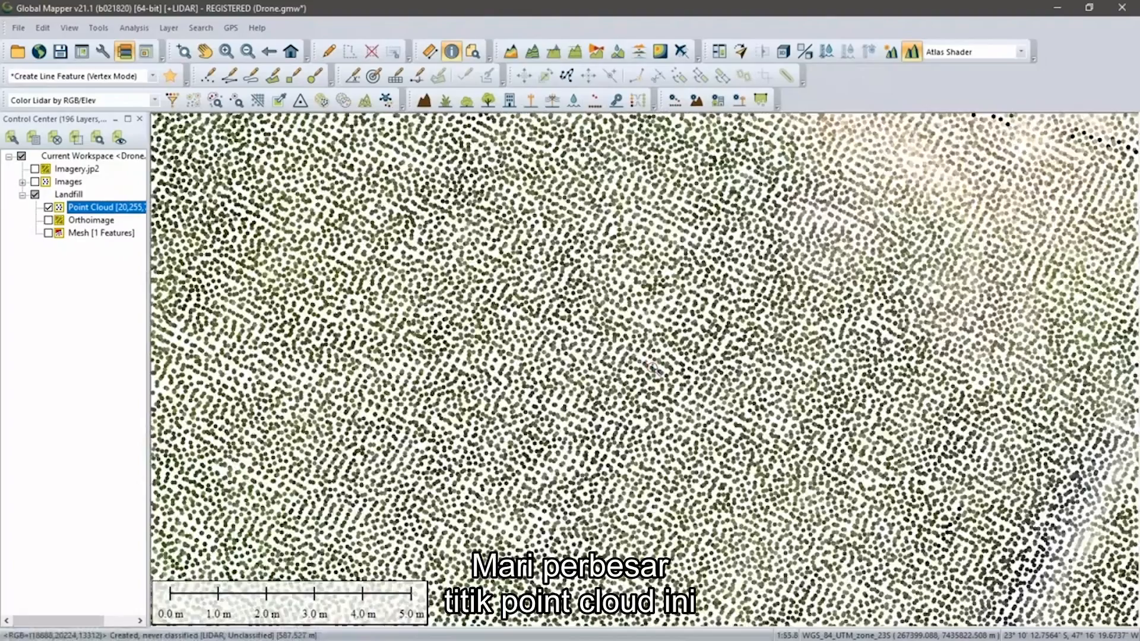
pyautogui.scroll(-4, 653, 368)
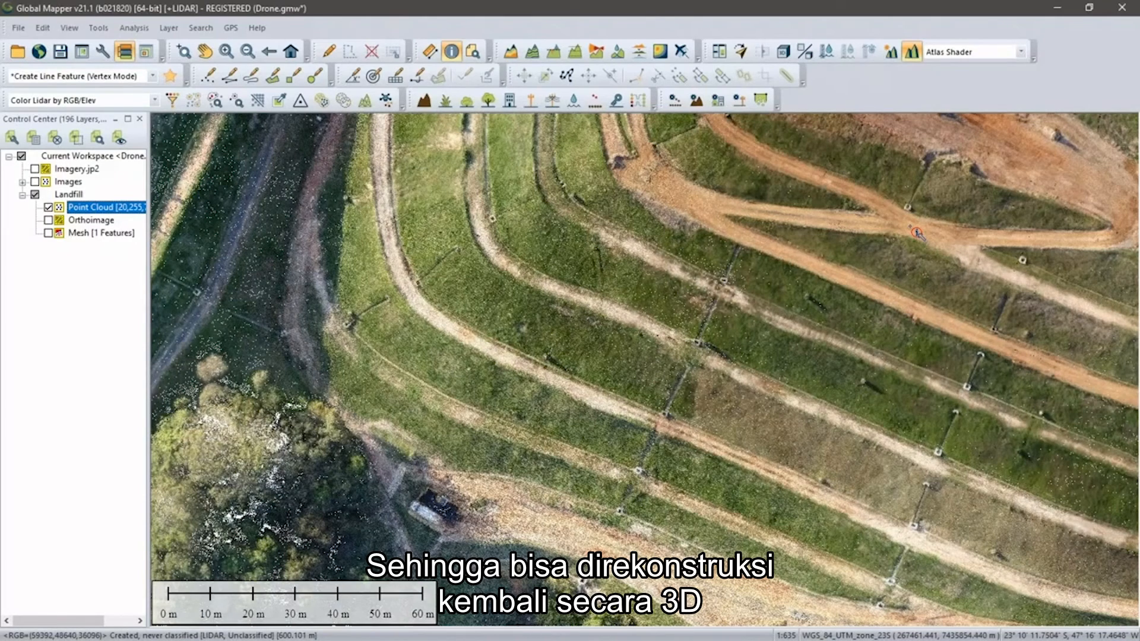
pyautogui.scroll(-3, 795, 284)
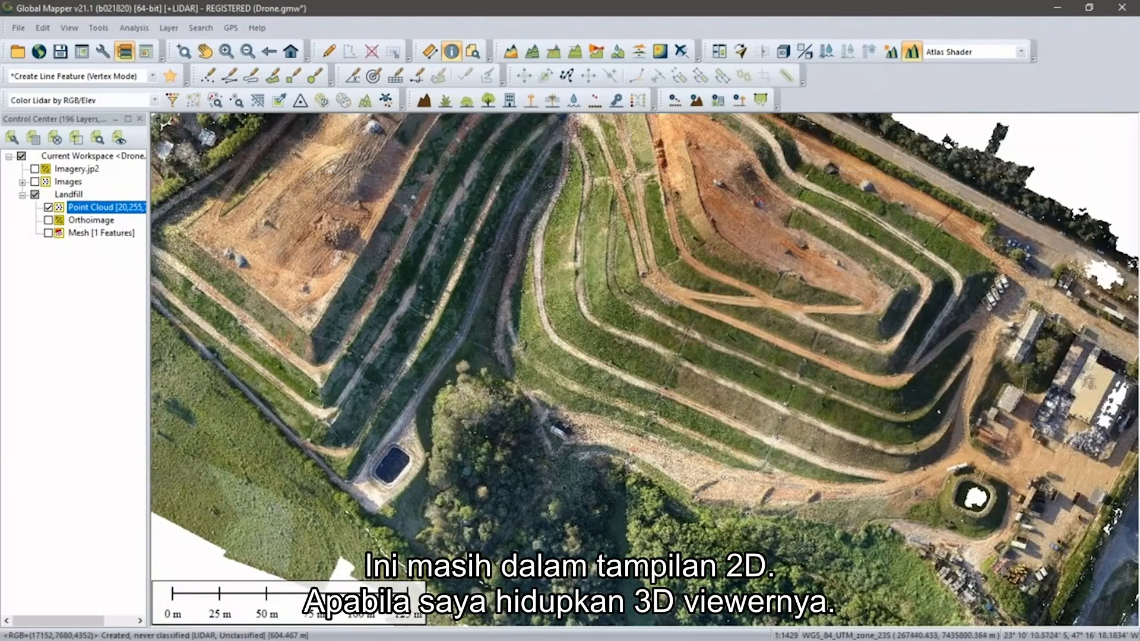
# Step: Examine the landfill point cloud from several angles in the 3D viewer, and close the viewer
pyautogui.click(783, 52)
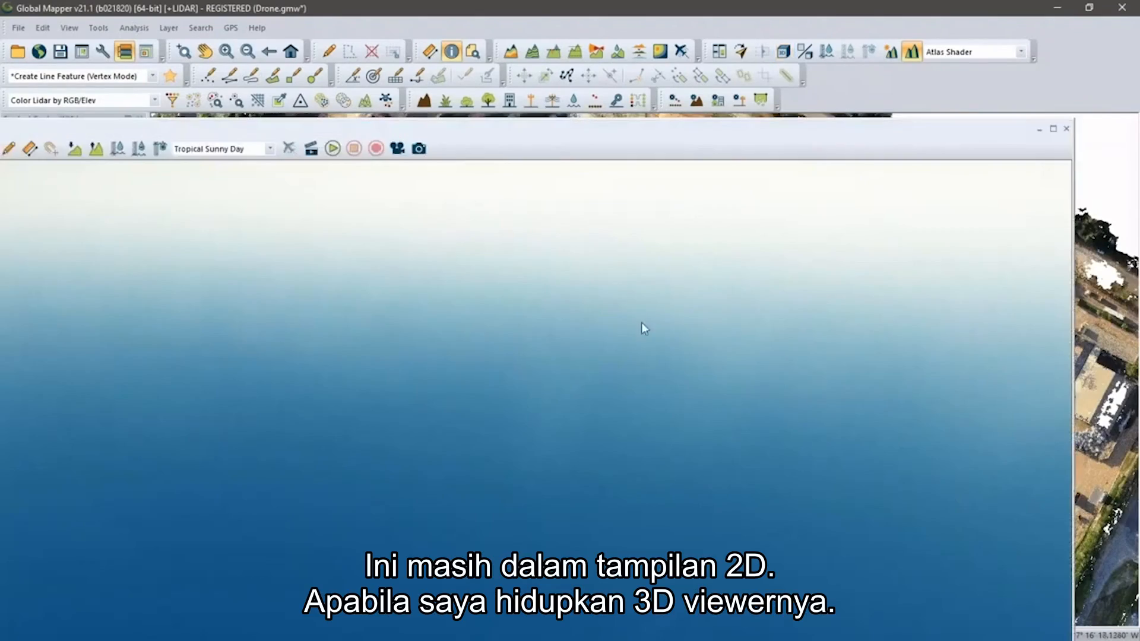
pyautogui.moveTo(629, 133); pyautogui.dragTo(695, 67)
pyautogui.scroll(1, 544, 529)
pyautogui.moveTo(544, 528); pyautogui.dragTo(565, 311)
pyautogui.scroll(5, 568, 359)
pyautogui.moveTo(647, 336); pyautogui.dragTo(602, 429)
pyautogui.moveTo(702, 436); pyautogui.dragTo(606, 285)
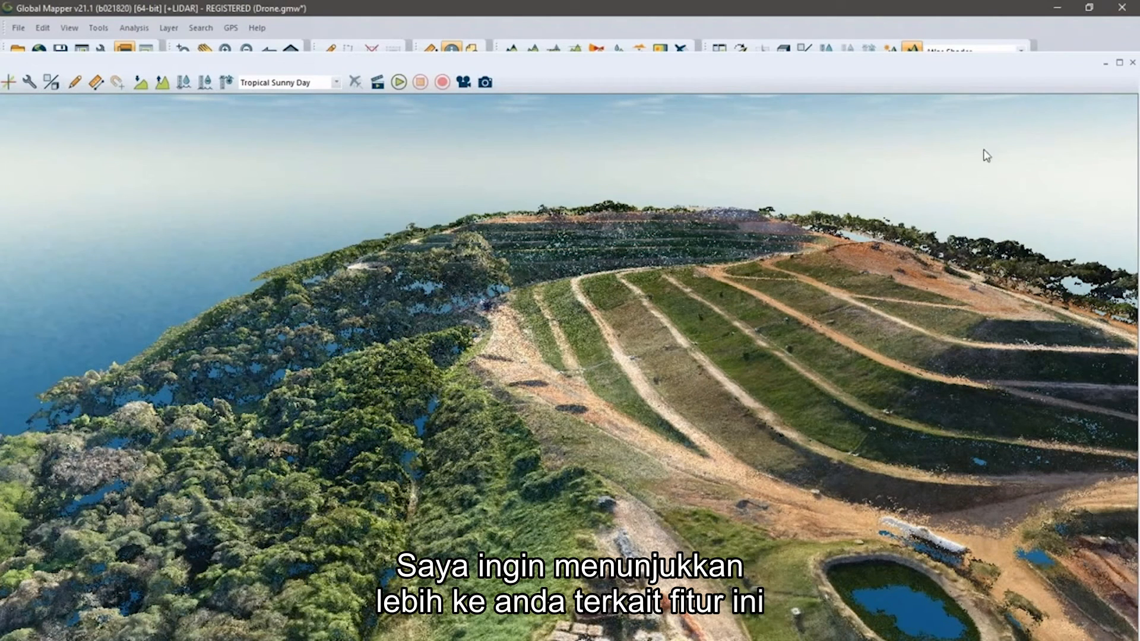
pyautogui.click(1132, 63)
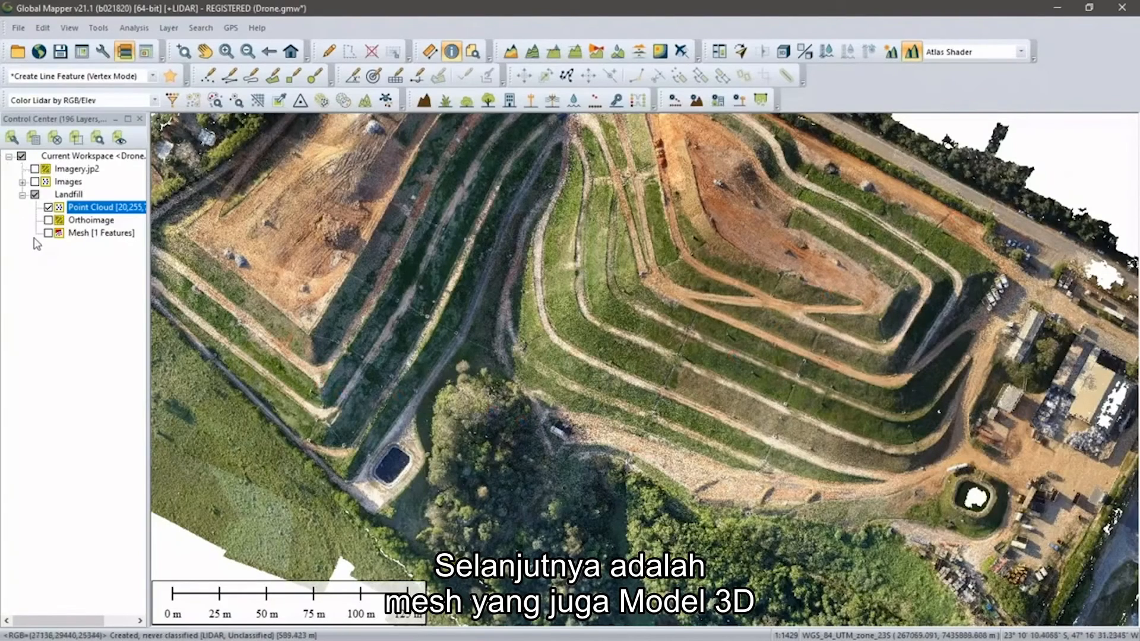
# Step: Hide the Point Cloud layer and display the Landfill Mesh layer in its place
pyautogui.click(48, 207)
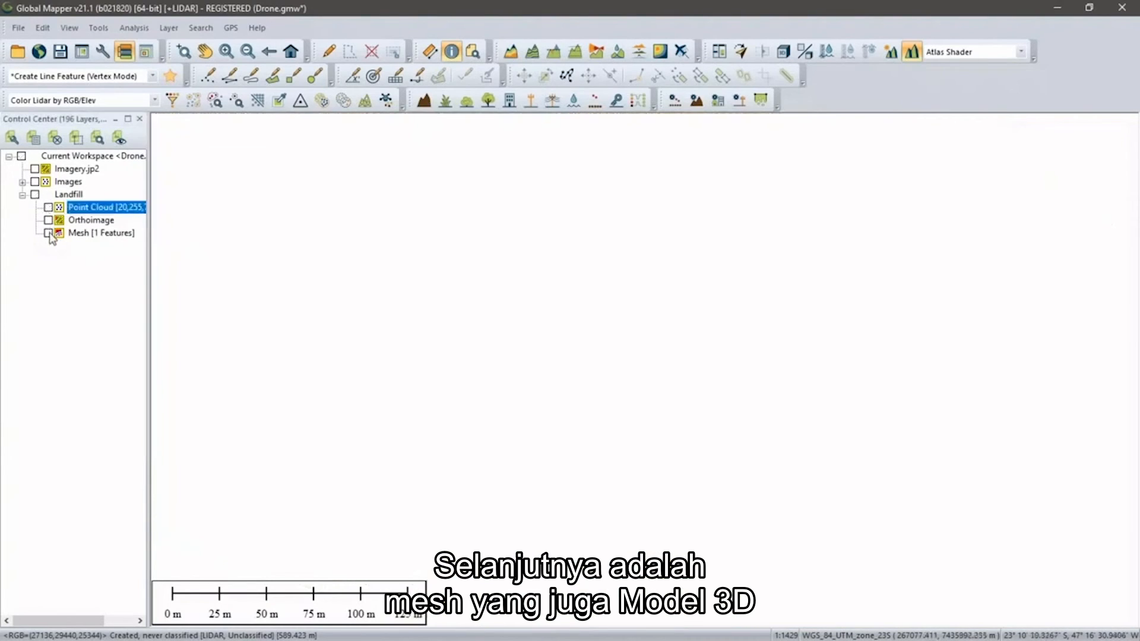
pyautogui.click(48, 234)
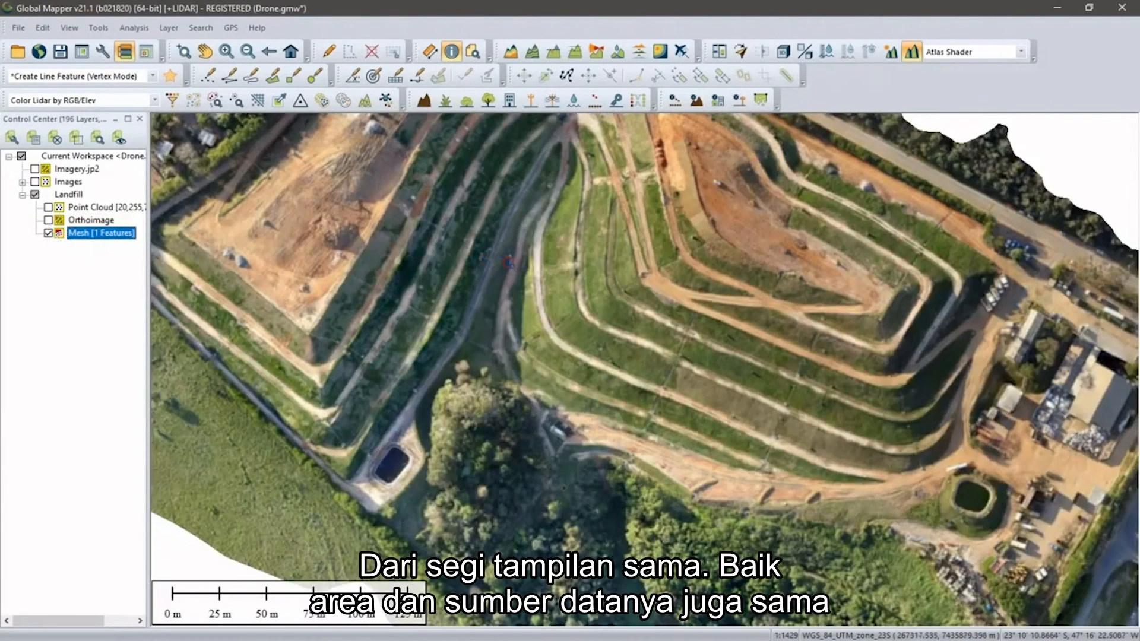
pyautogui.scroll(-1, 508, 261)
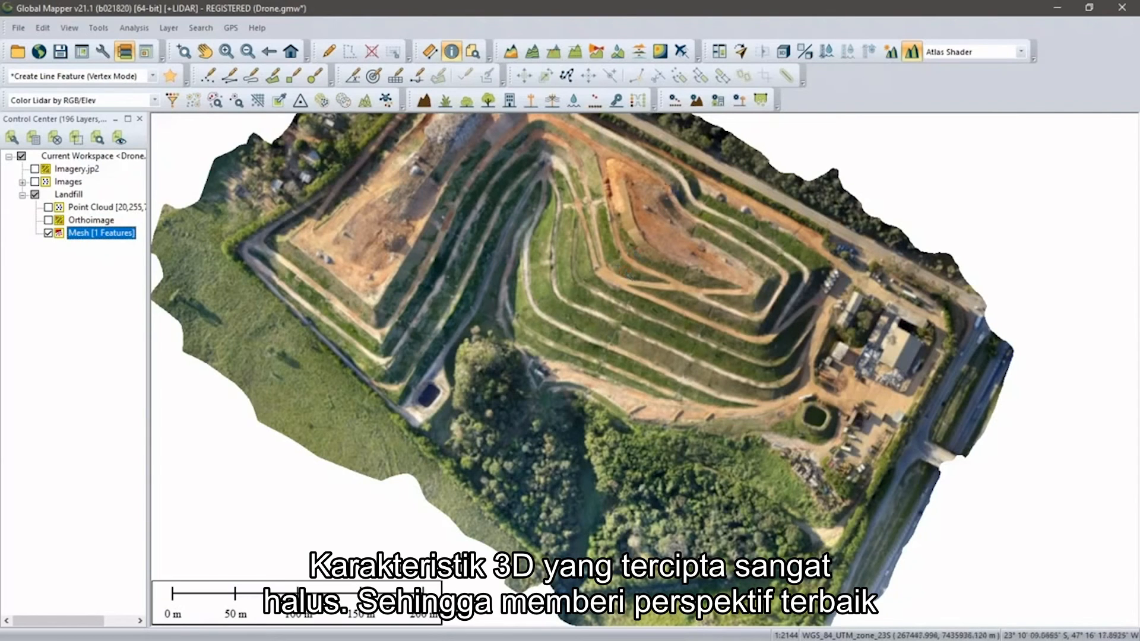
# Step: Inspect the mesh model's terraces, vegetation and surface from several angles in the 3D viewer, and close the viewer
pyautogui.click(784, 52)
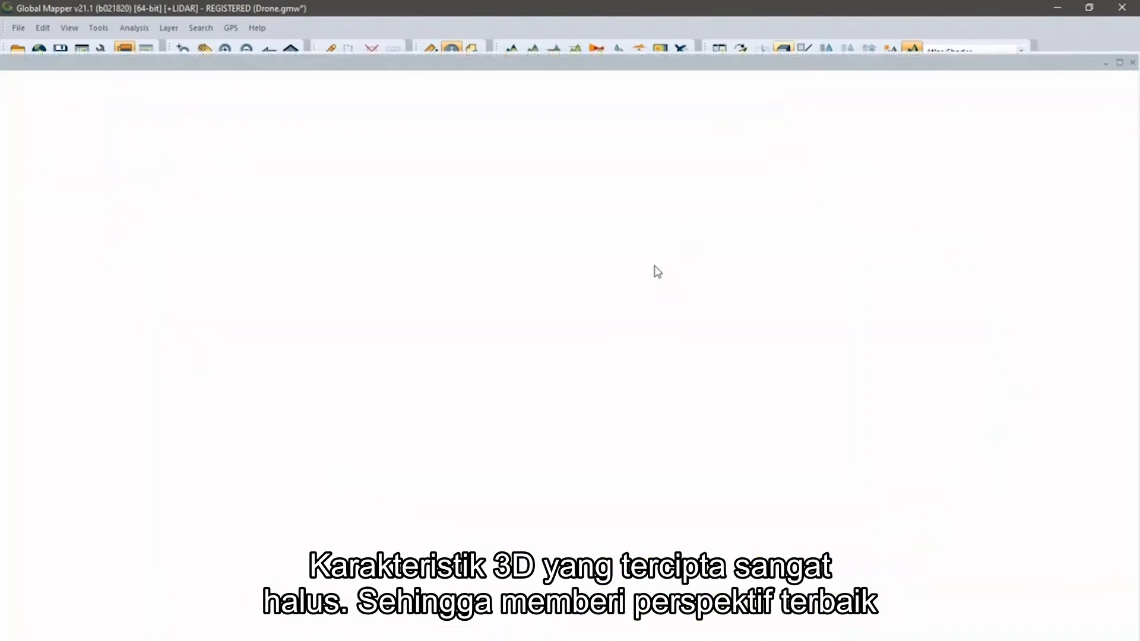
pyautogui.moveTo(482, 447); pyautogui.dragTo(481, 345)
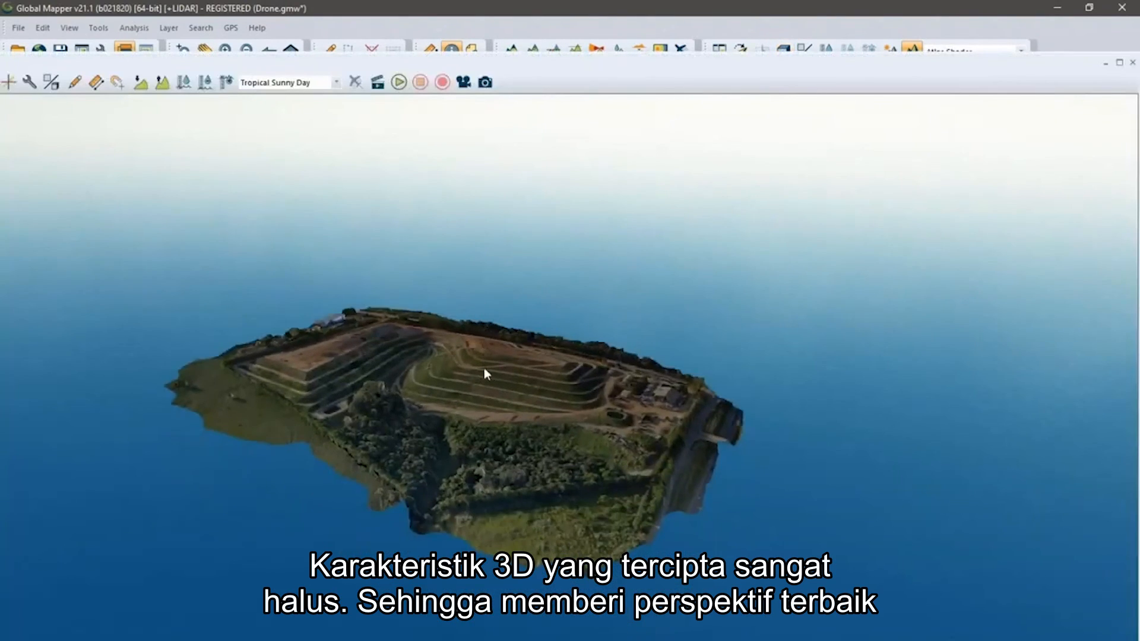
pyautogui.scroll(4, 493, 345)
pyautogui.moveTo(534, 297); pyautogui.dragTo(410, 462, button='middle')
pyautogui.scroll(4, 494, 328)
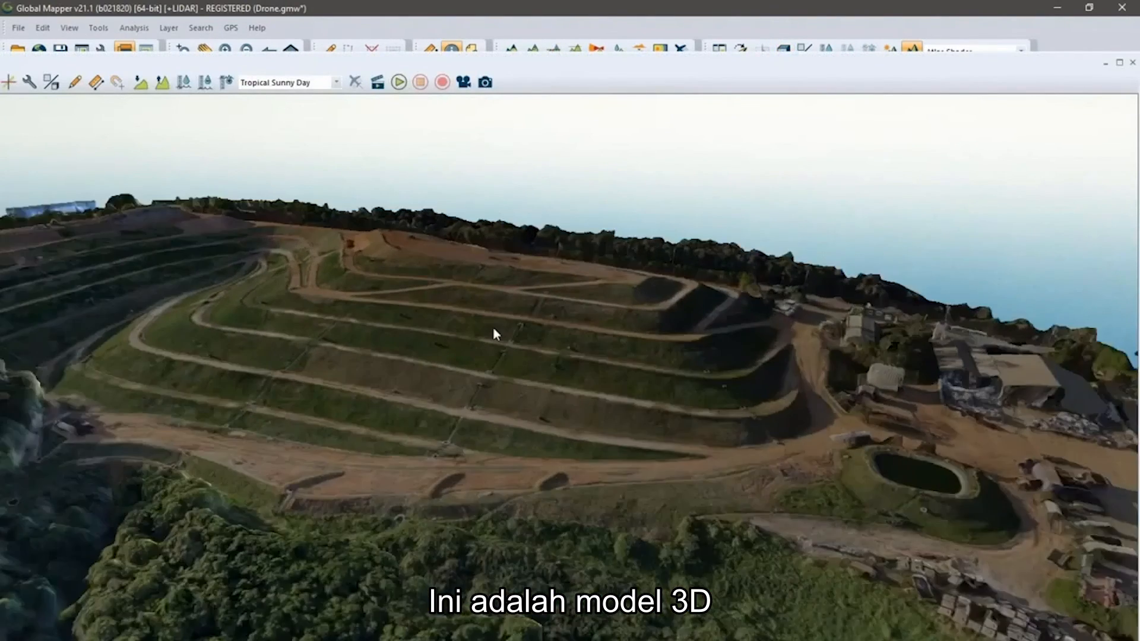
pyautogui.moveTo(698, 337); pyautogui.dragTo(538, 380)
pyautogui.moveTo(825, 358); pyautogui.dragTo(814, 442)
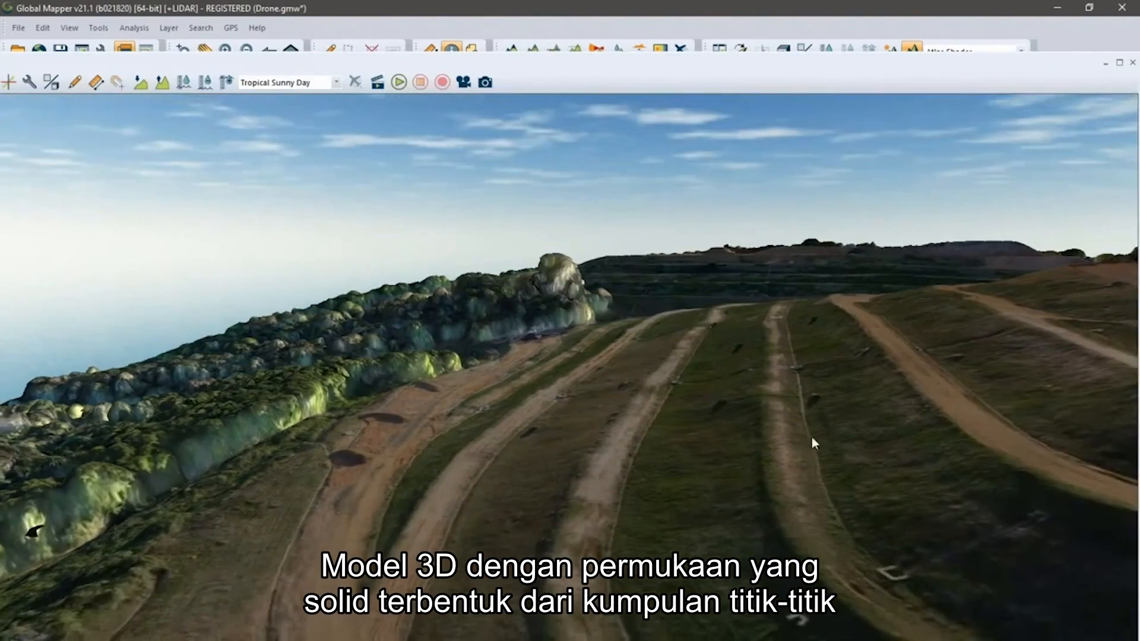
pyautogui.moveTo(890, 457); pyautogui.dragTo(913, 428)
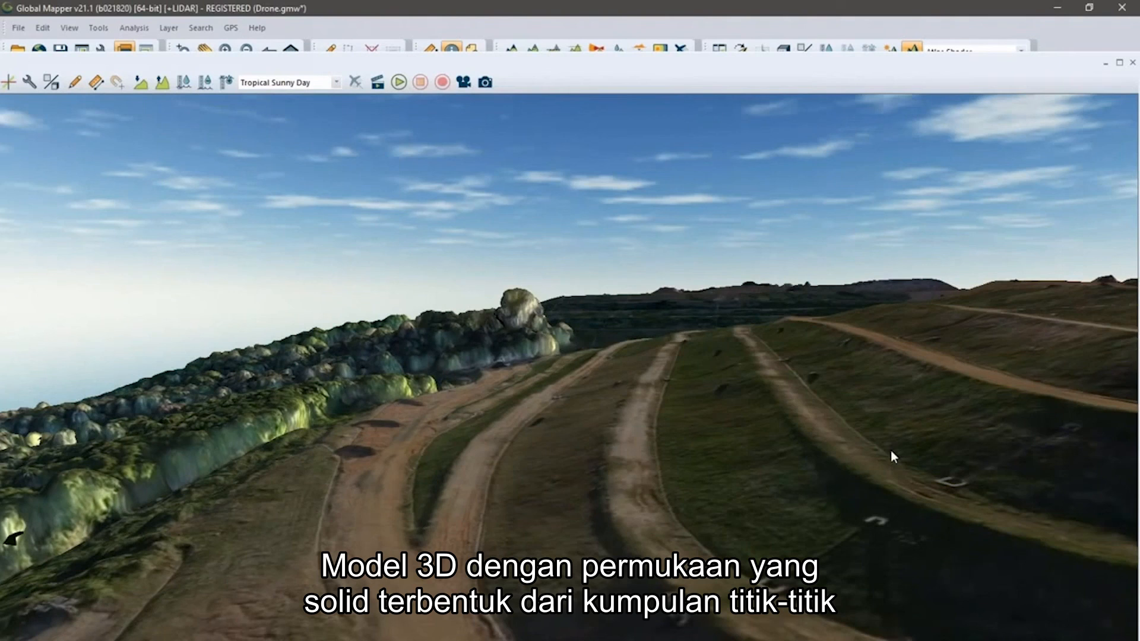
pyautogui.moveTo(725, 433); pyautogui.dragTo(864, 486)
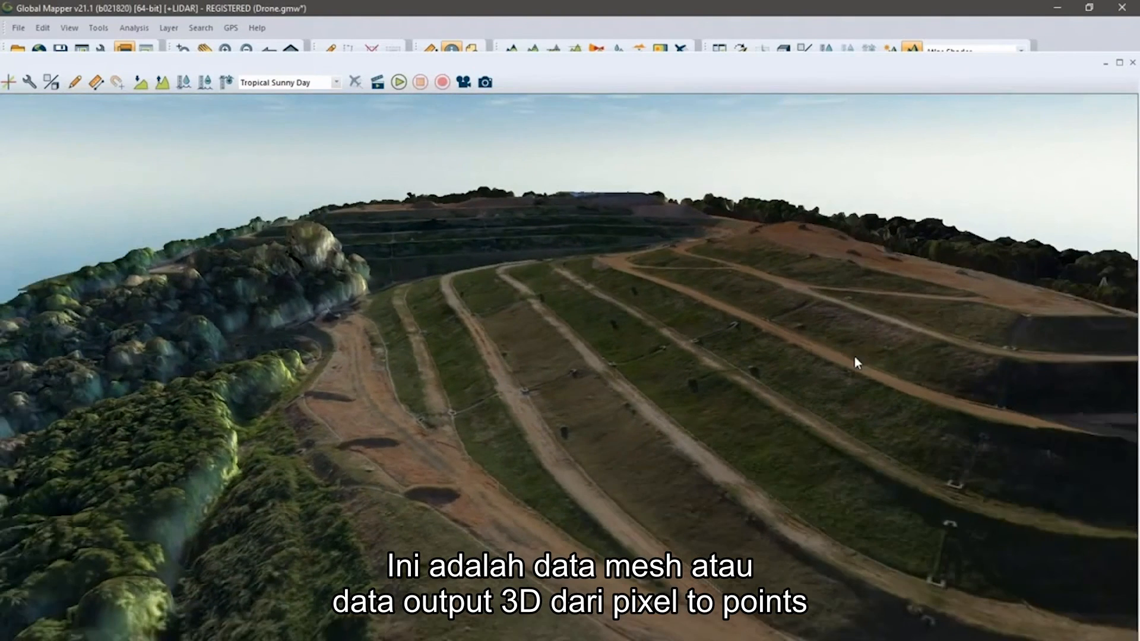
pyautogui.moveTo(864, 341); pyautogui.dragTo(831, 383)
pyautogui.moveTo(936, 311); pyautogui.dragTo(779, 359)
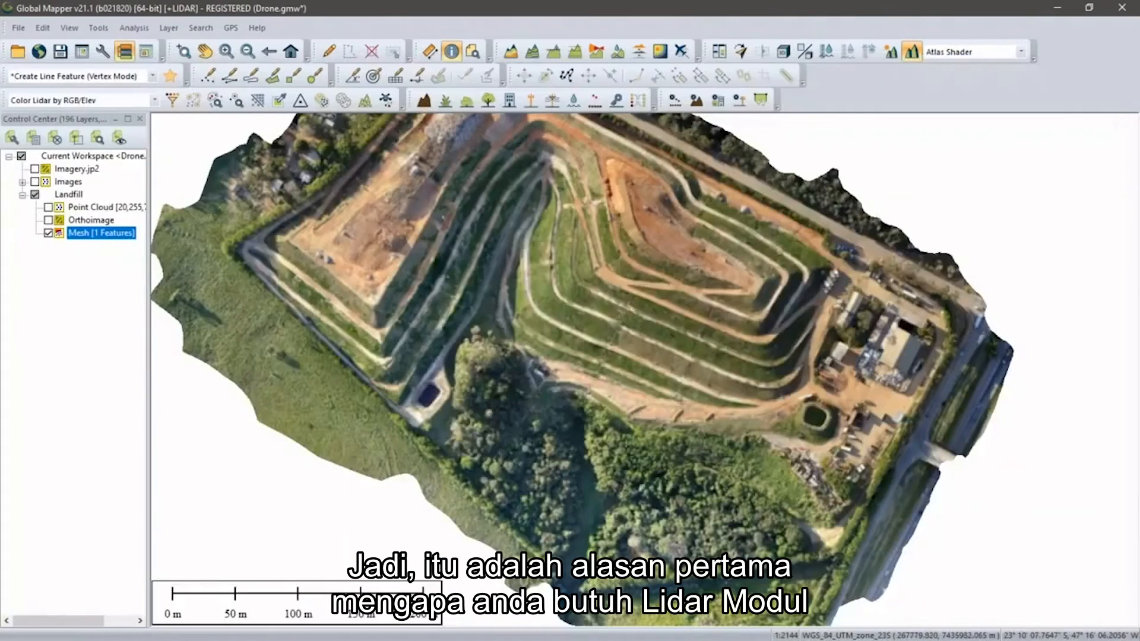
pyautogui.click(1132, 63)
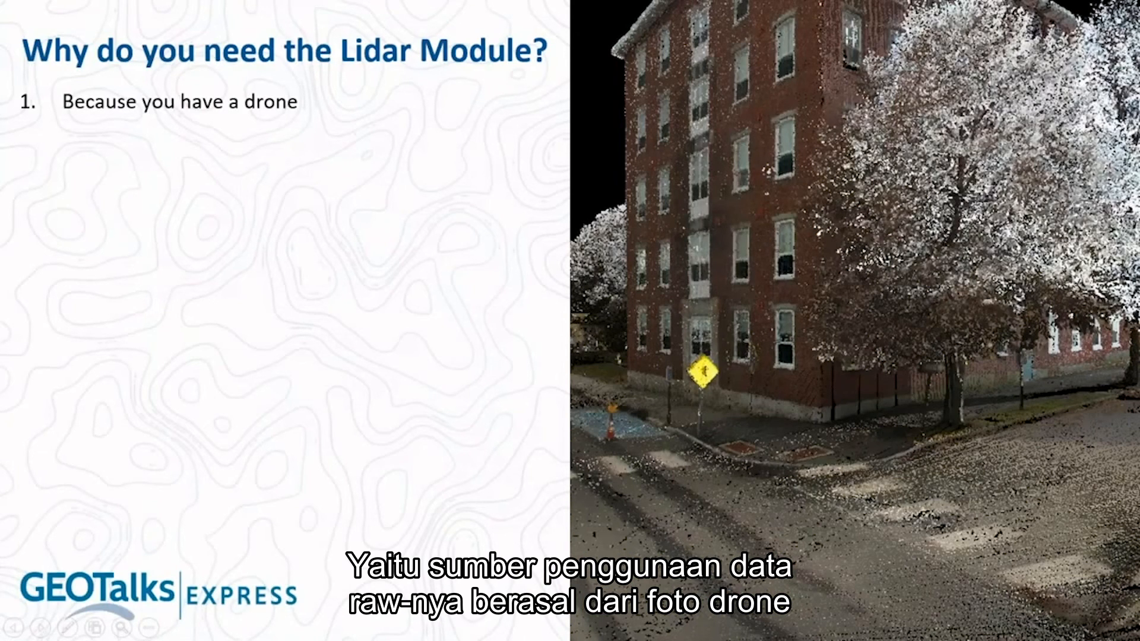
# Step: Advance the presentation, switch to the School workspace in Global Mapper, and review the Lidar filter settings for classifications and return types without changing them
pyautogui.press('Right')
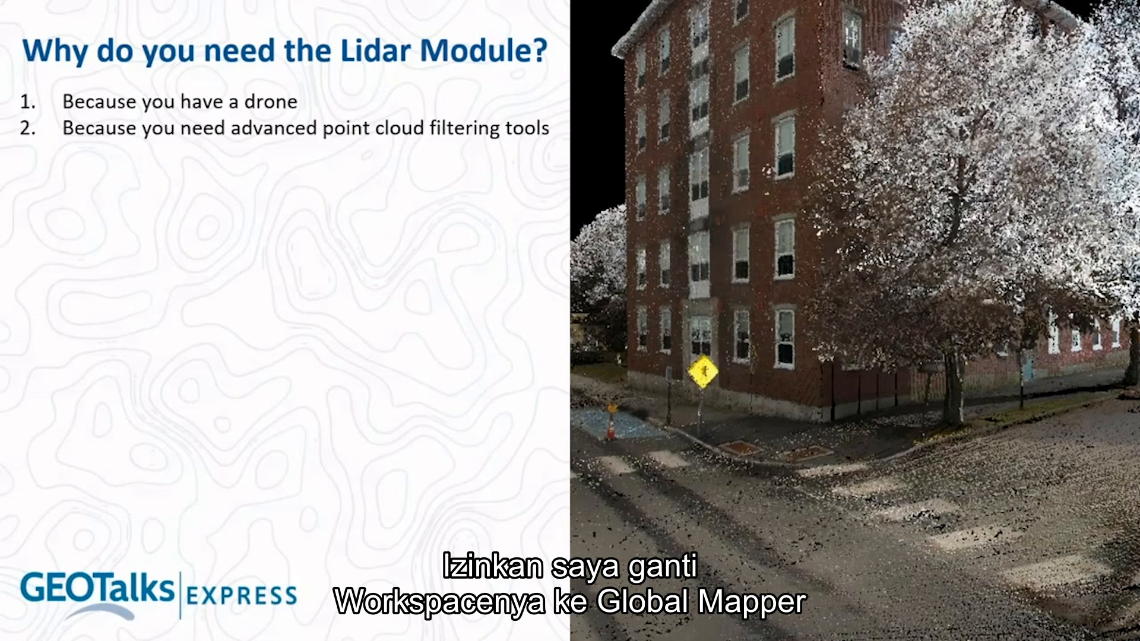
pyautogui.hotkey('alt', 'Tab')
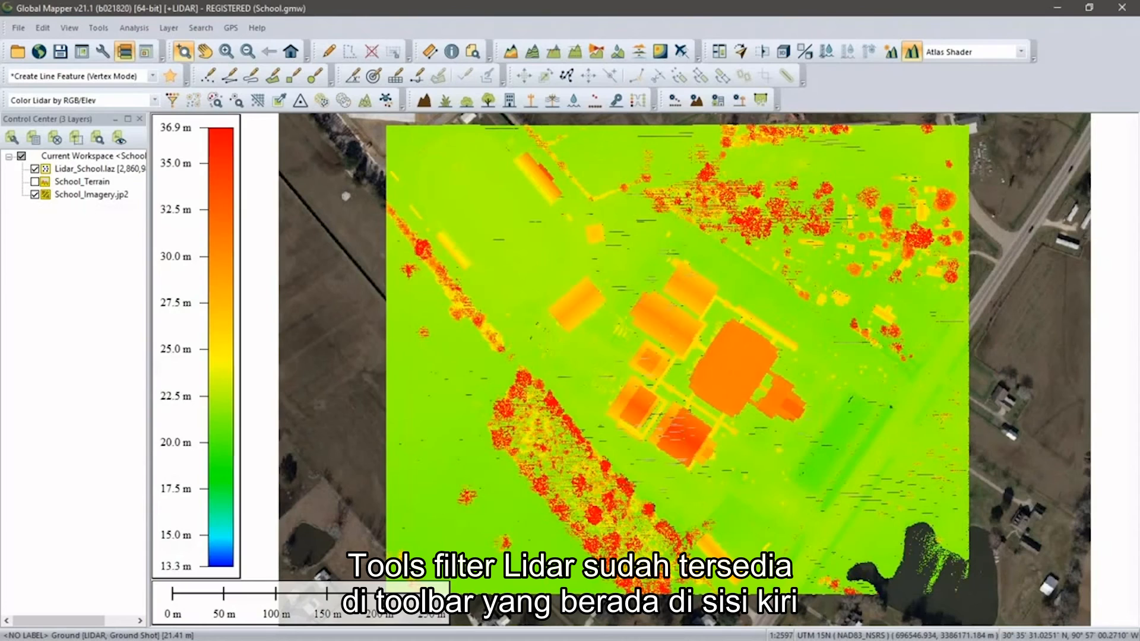
pyautogui.click(172, 100)
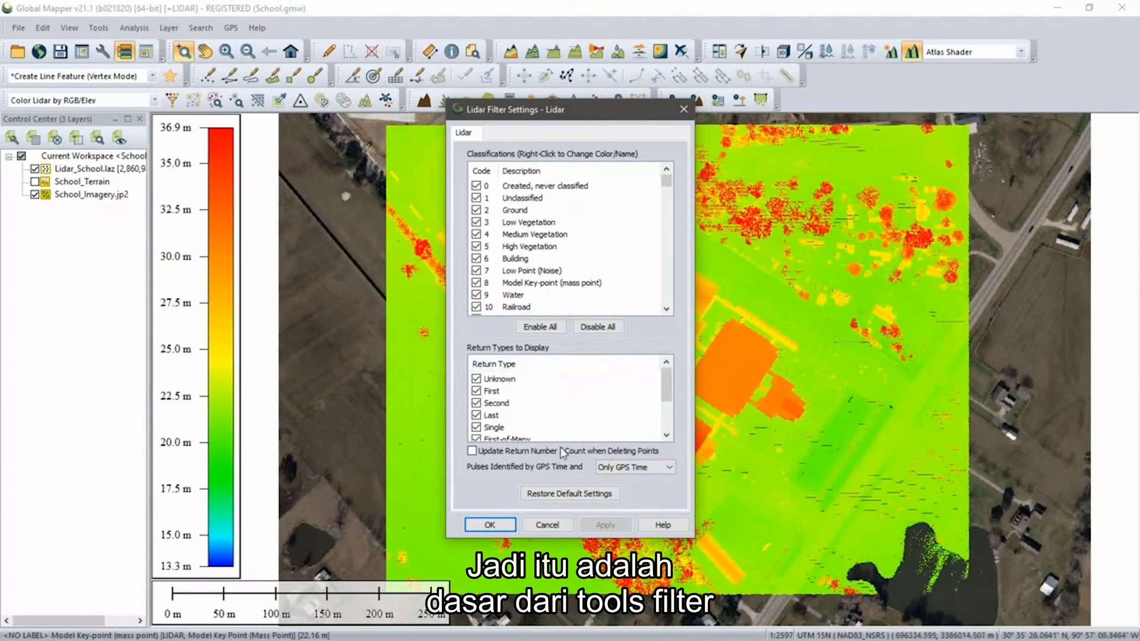
pyautogui.click(554, 529)
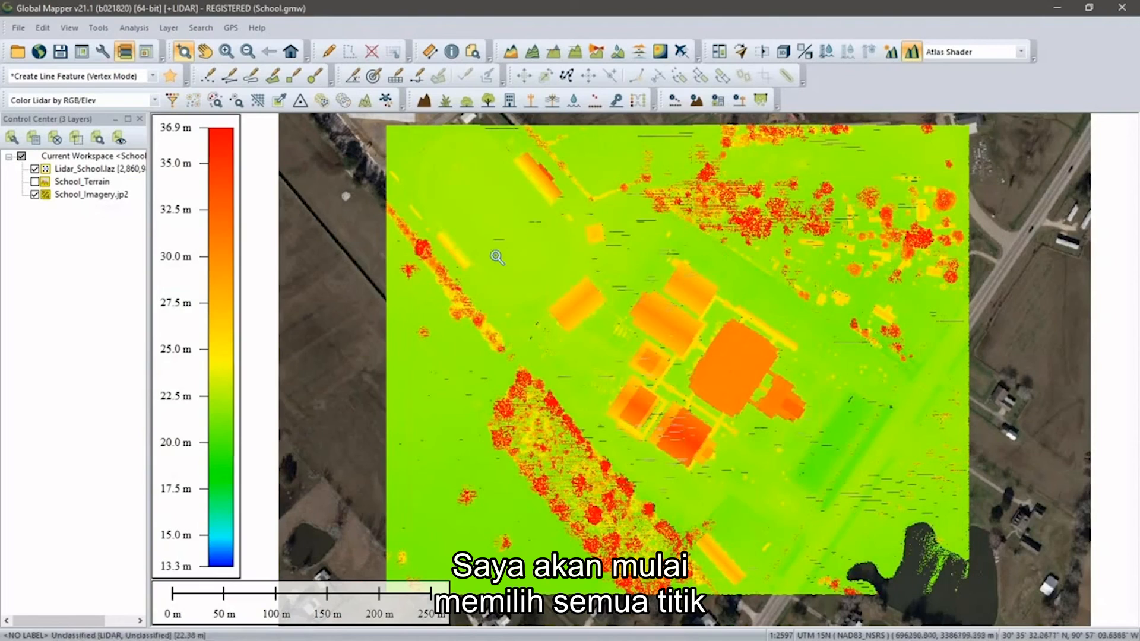
# Step: Select all points of the Lidar_School.laz layer, examine the Filter Lidar Points options for them, and close the options and clear the selection
pyautogui.click(86, 169)
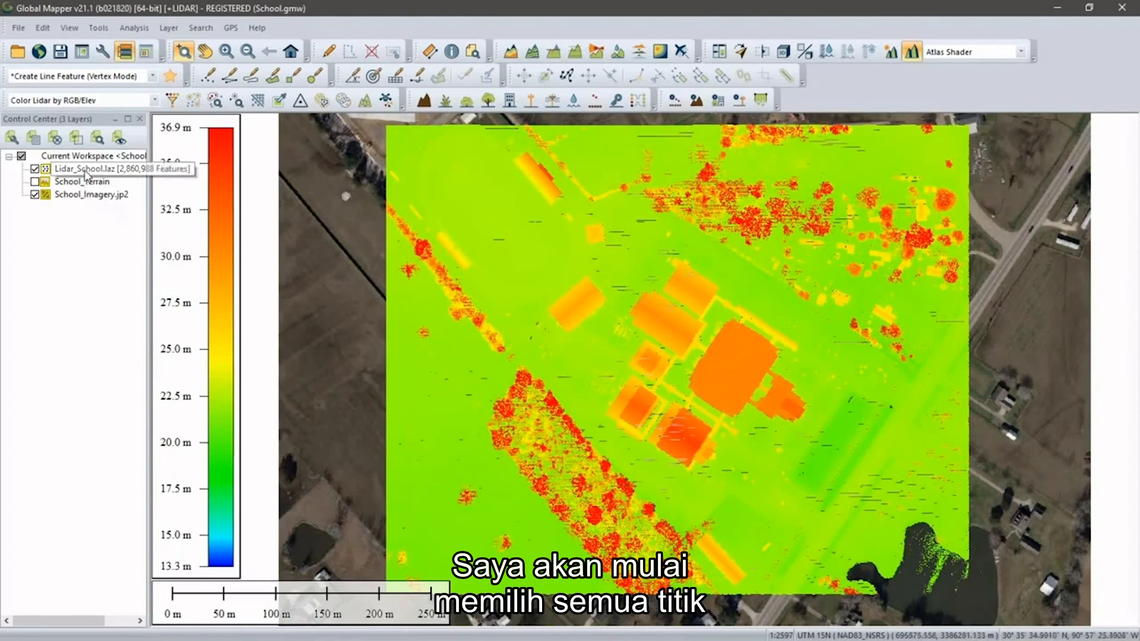
pyautogui.click(77, 138)
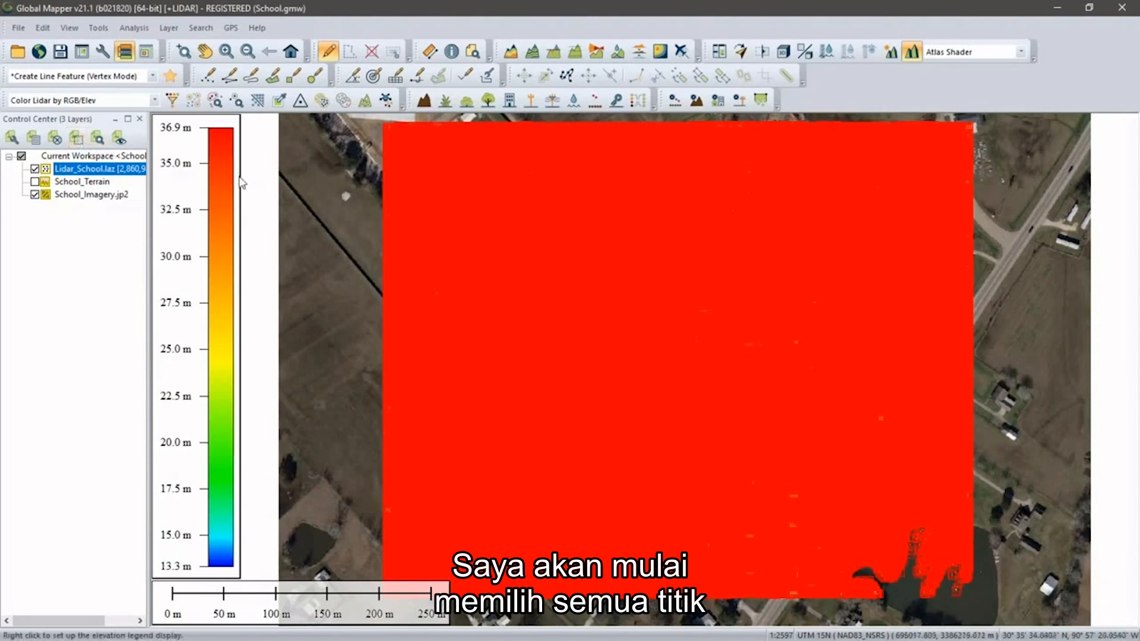
pyautogui.rightClick(345, 196)
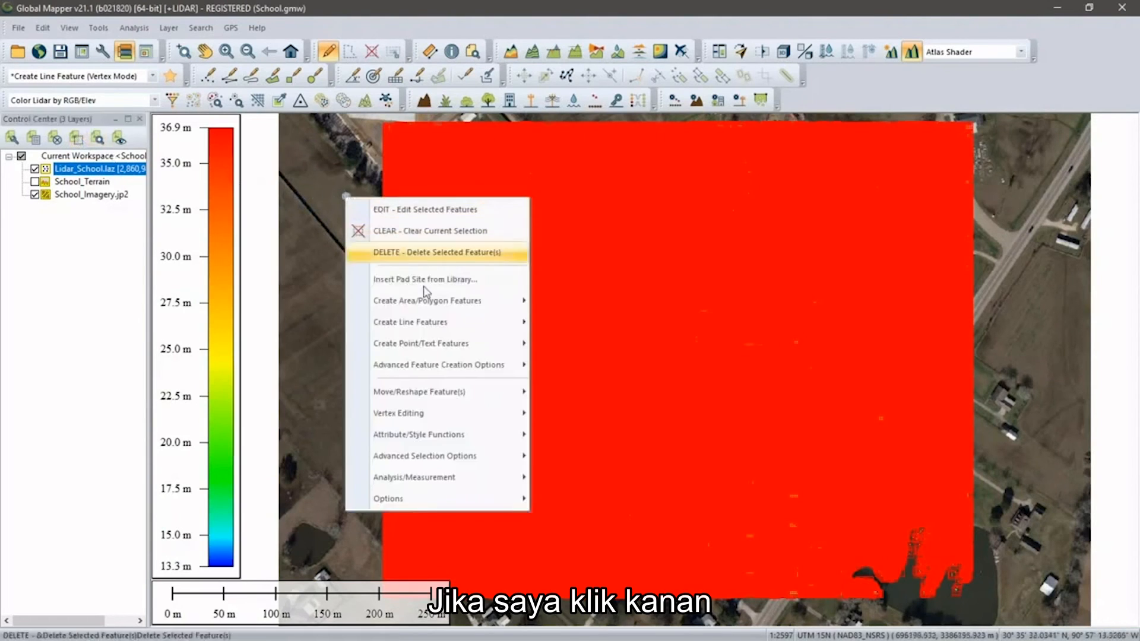
pyautogui.moveTo(456, 461)
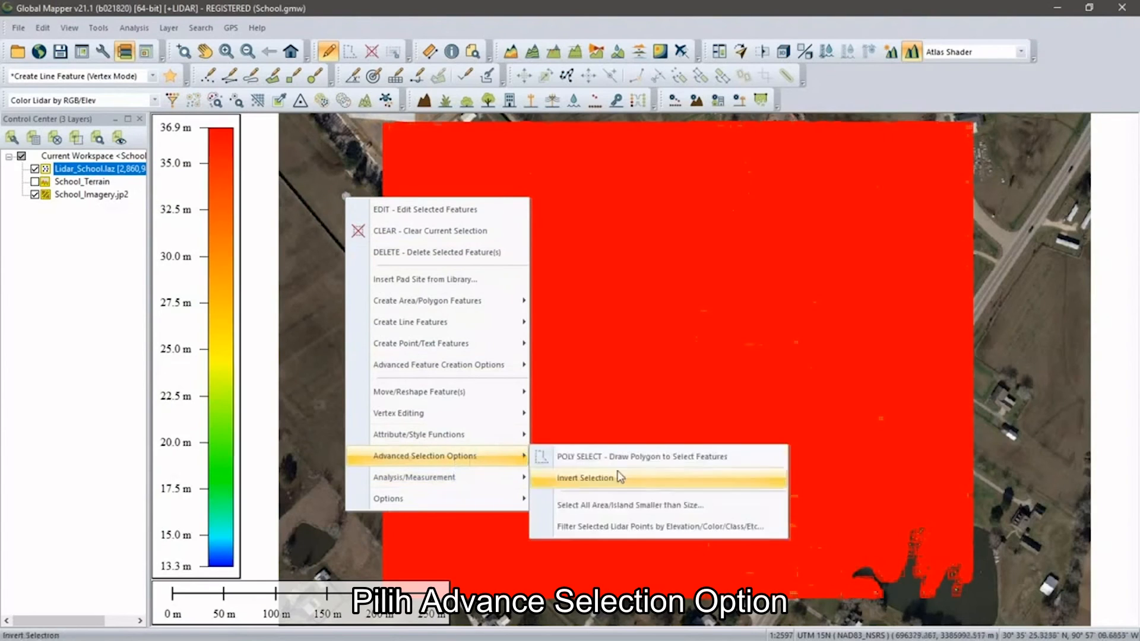
pyautogui.click(684, 527)
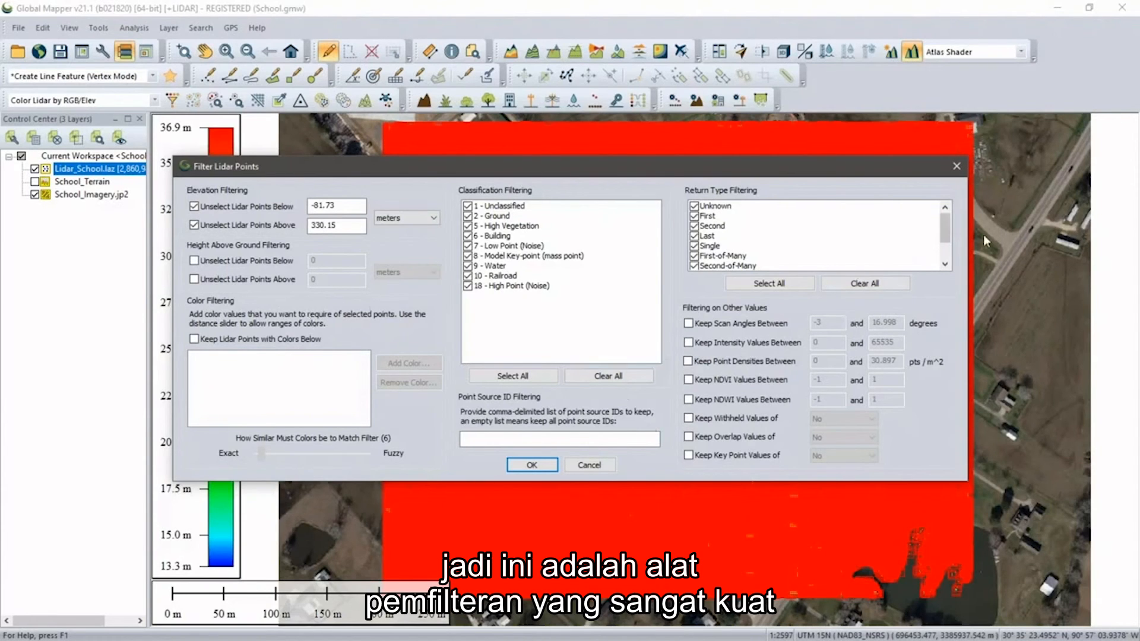
pyautogui.click(957, 167)
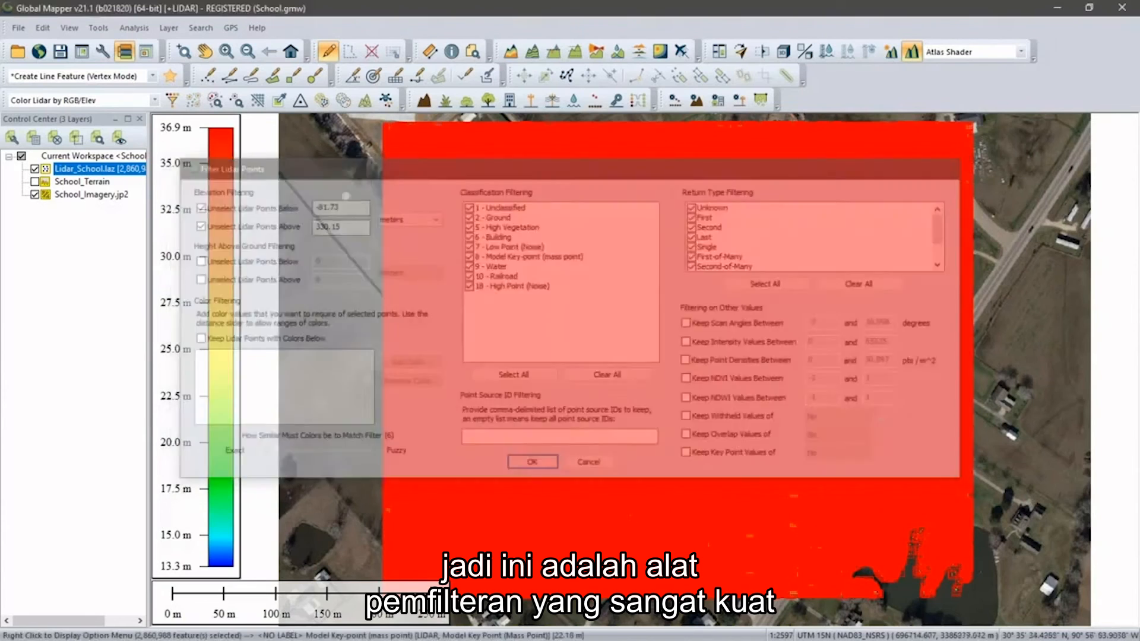
pyautogui.click(513, 220)
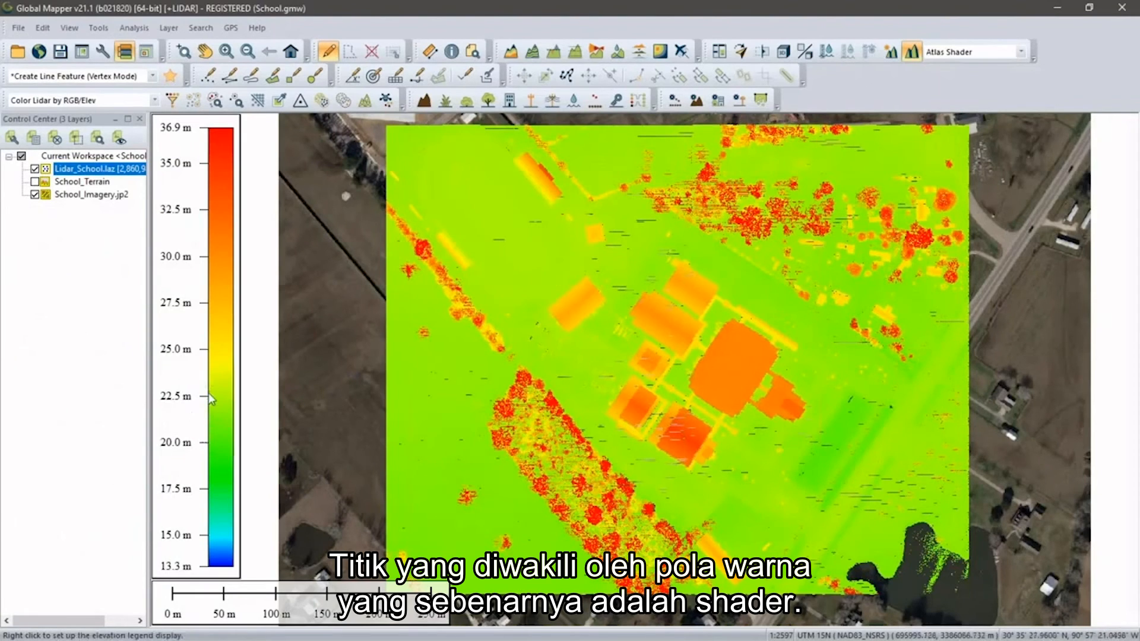
# Step: Try the Color Ramp Shader on the point cloud and switch back to the Atlas Shader
pyautogui.click(993, 52)
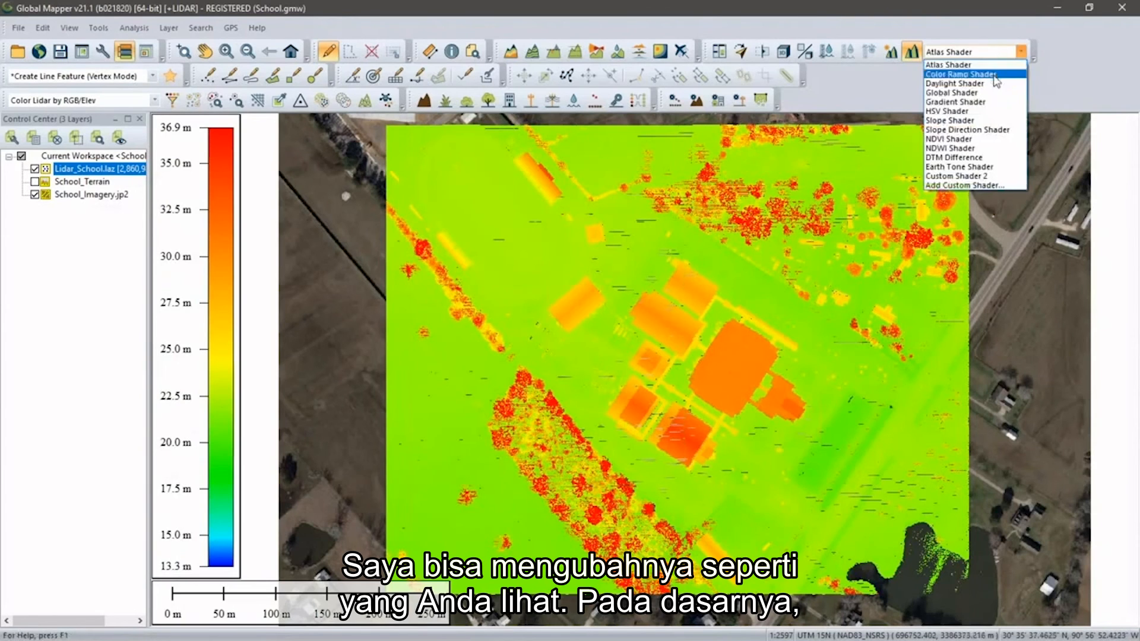
pyautogui.click(990, 75)
pyautogui.click(987, 53)
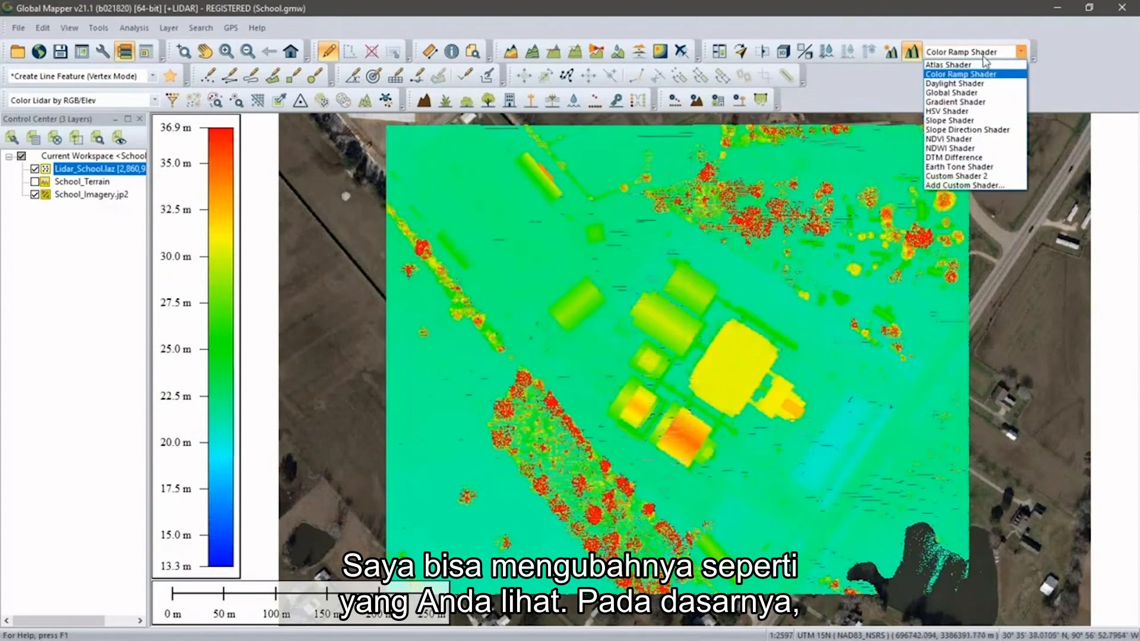
pyautogui.click(979, 65)
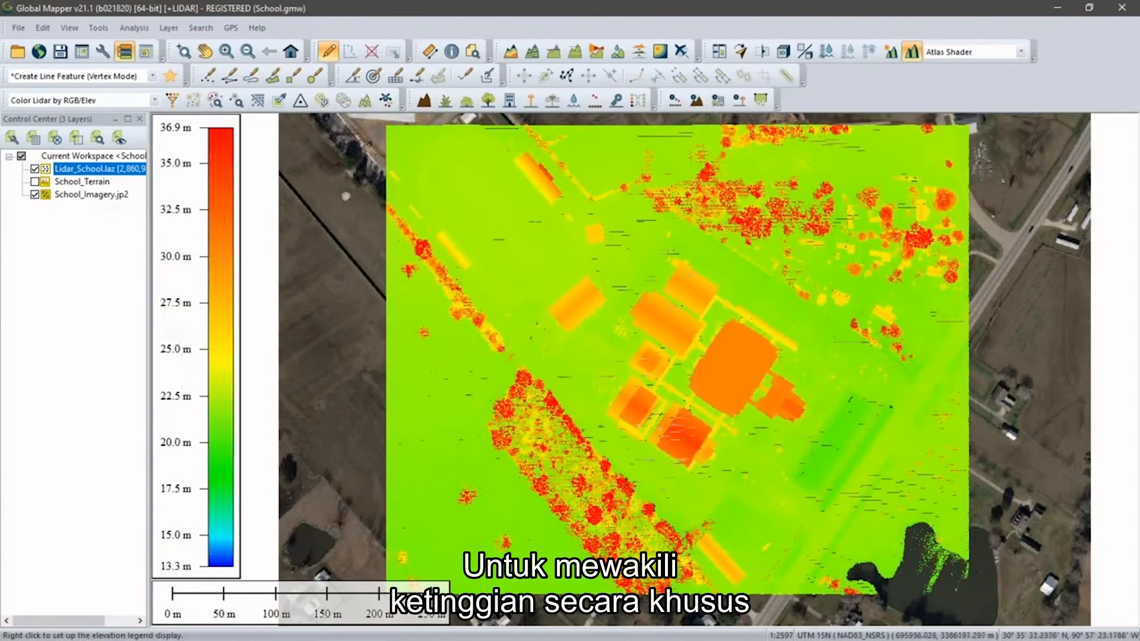
# Step: Compare the point cloud colored by intensity, by classification and by return number
pyautogui.click(121, 102)
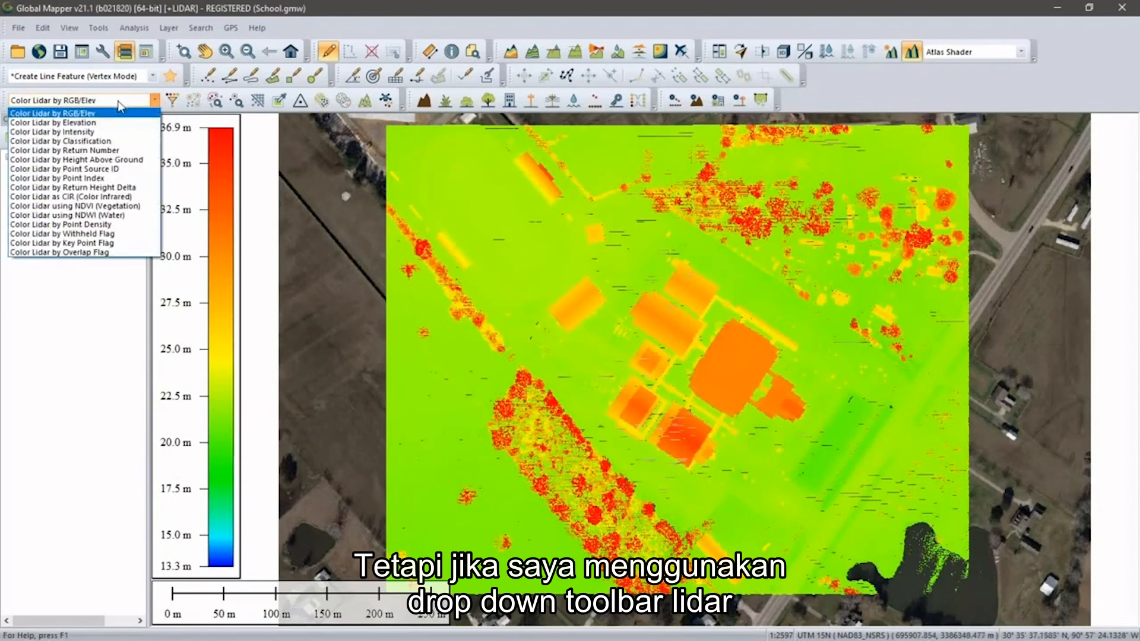
pyautogui.click(119, 133)
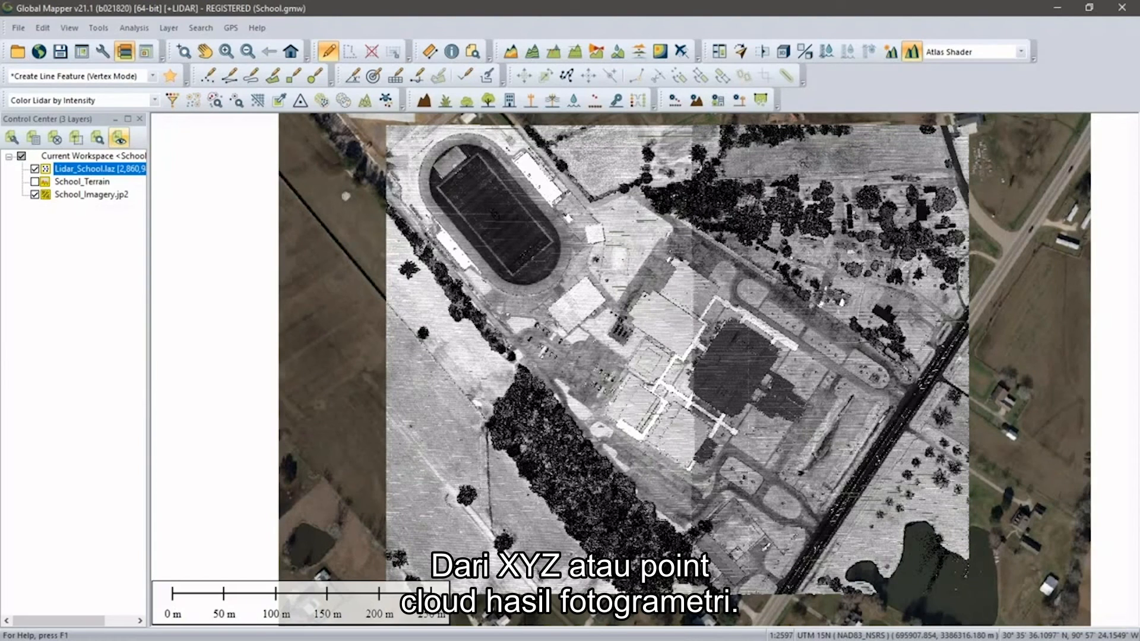
pyautogui.click(125, 102)
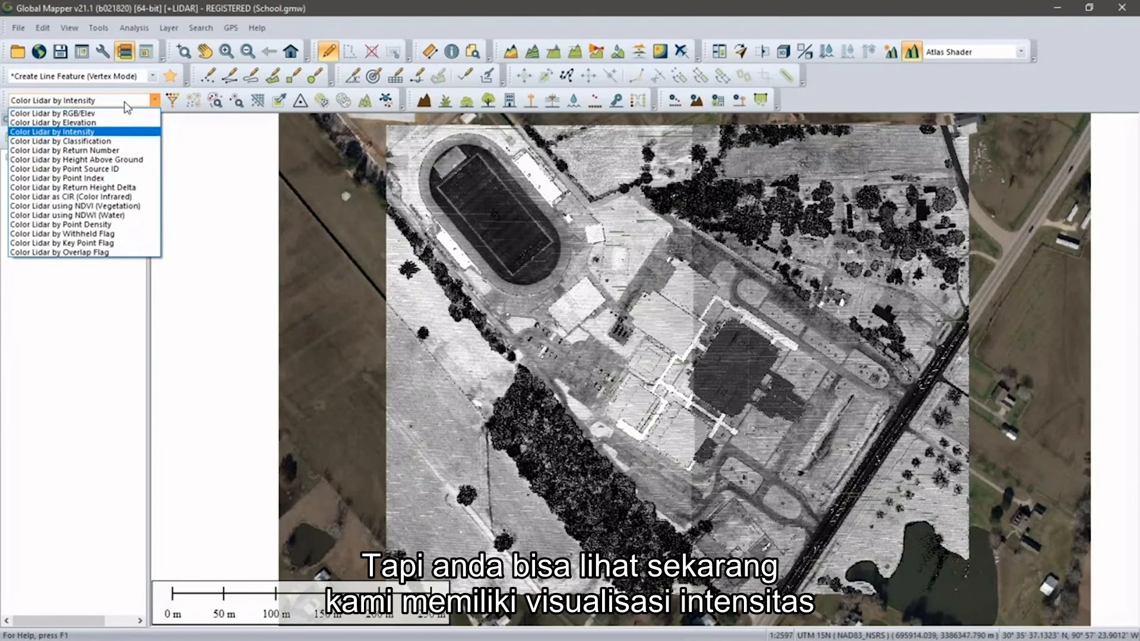
pyautogui.click(126, 142)
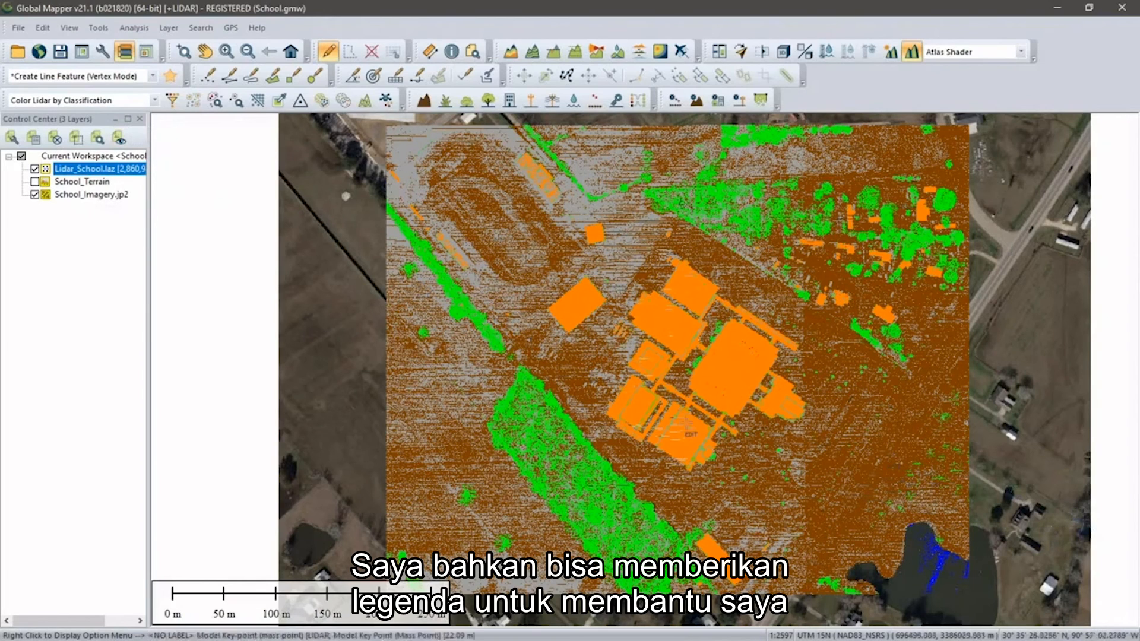
pyautogui.click(118, 102)
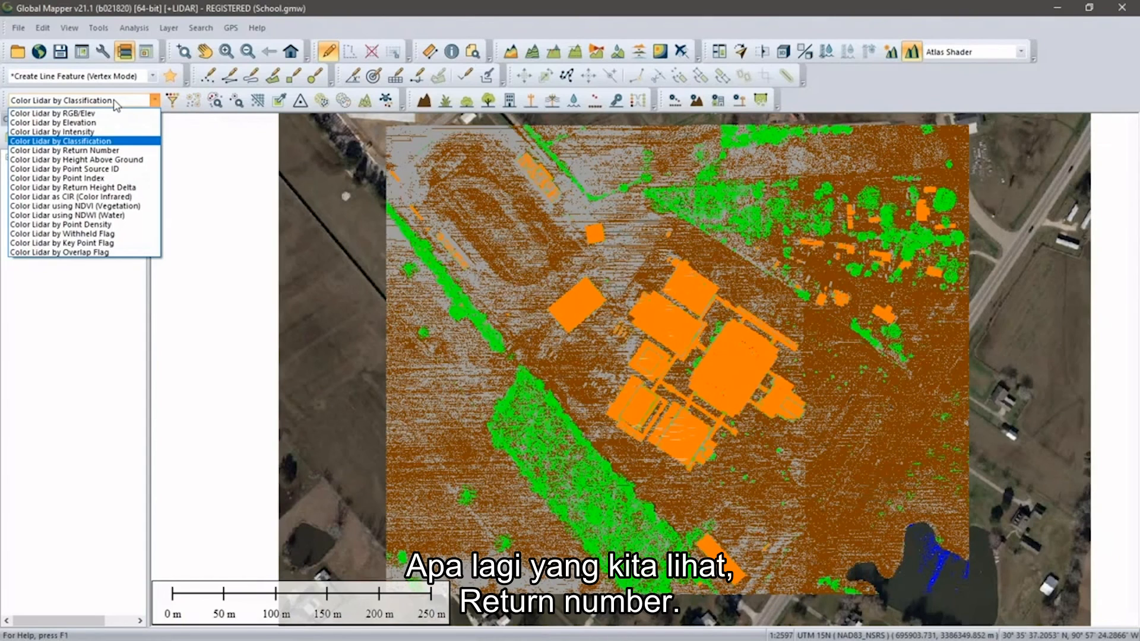
pyautogui.click(64, 150)
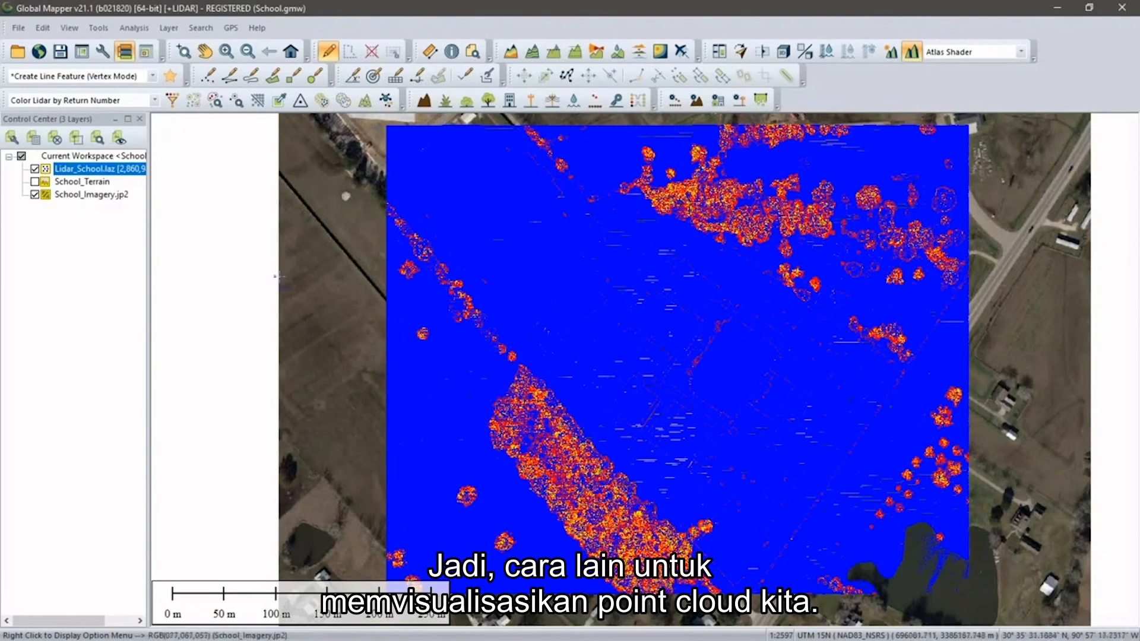
# Step: Color the lidar points by height above ground and inspect the HEIGHT_ABOVE_GROUND attribute of a point in the open area northwest of the buildings
pyautogui.click(122, 101)
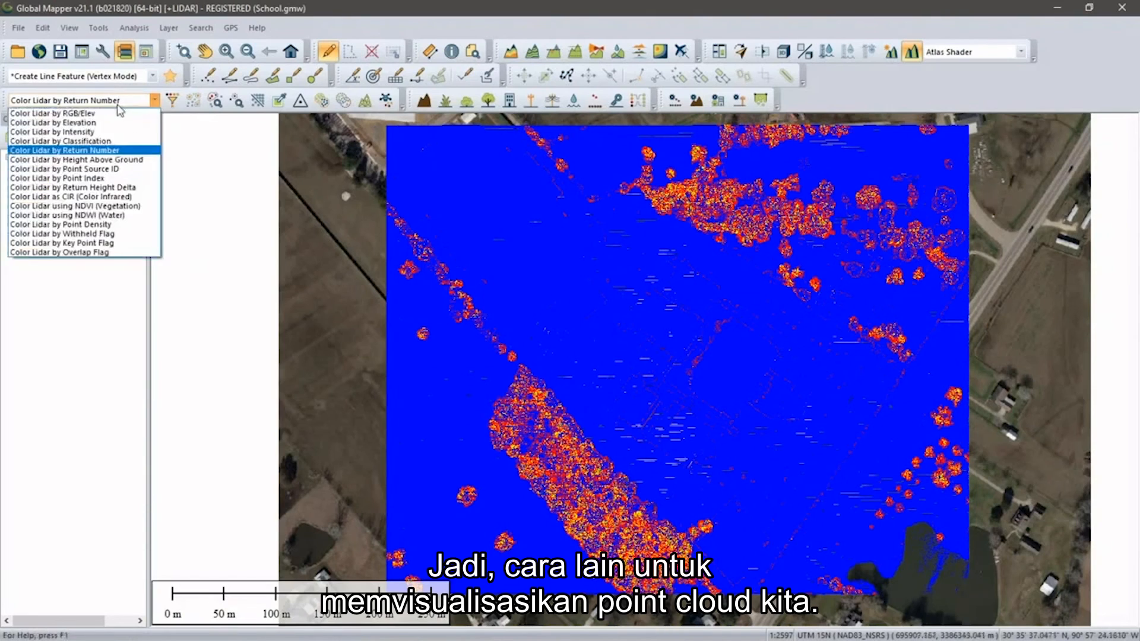
pyautogui.click(115, 163)
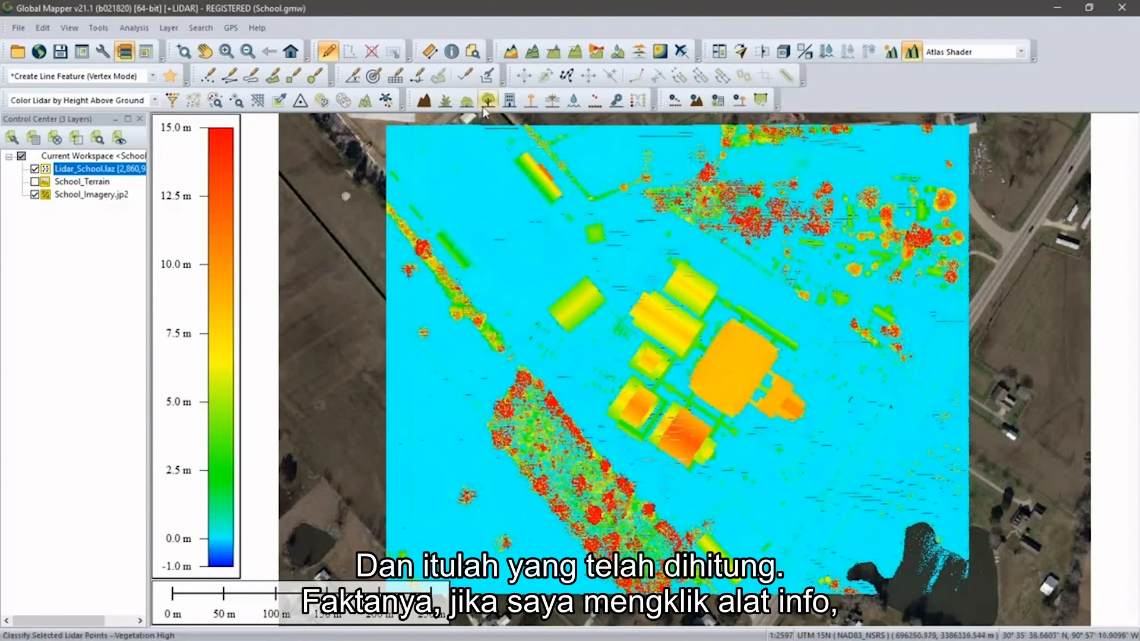
pyautogui.click(451, 52)
pyautogui.click(559, 250)
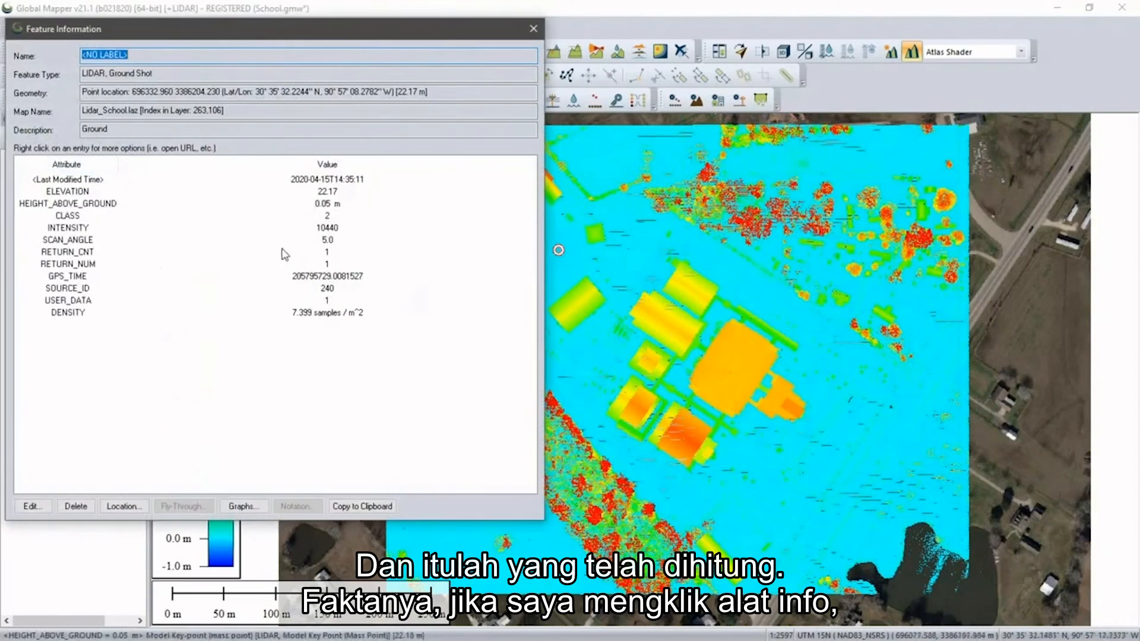
pyautogui.click(95, 203)
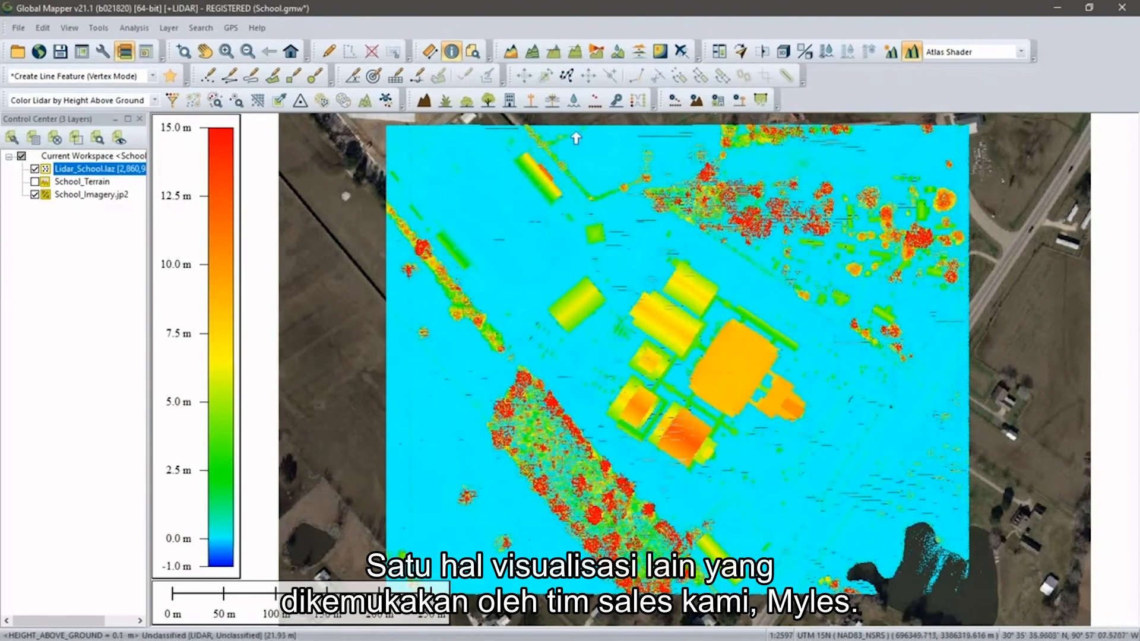
# Step: Start the Path Profile tool and set its normal distance from the path for showing lidar points to 10 meters
pyautogui.click(580, 56)
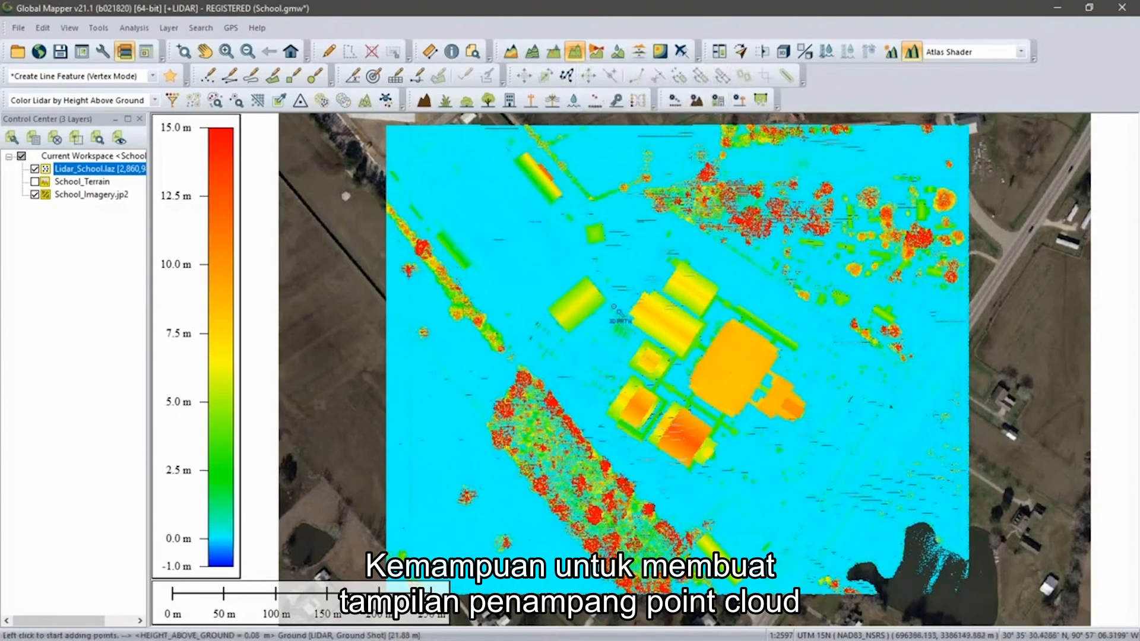
pyautogui.click(551, 245)
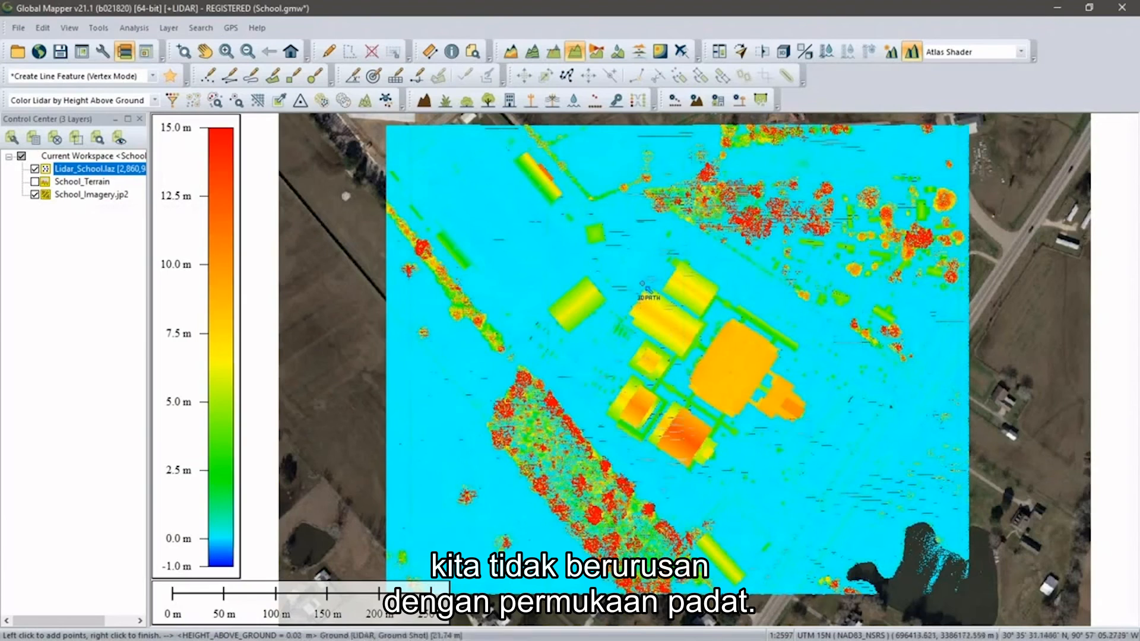
pyautogui.rightClick(633, 262)
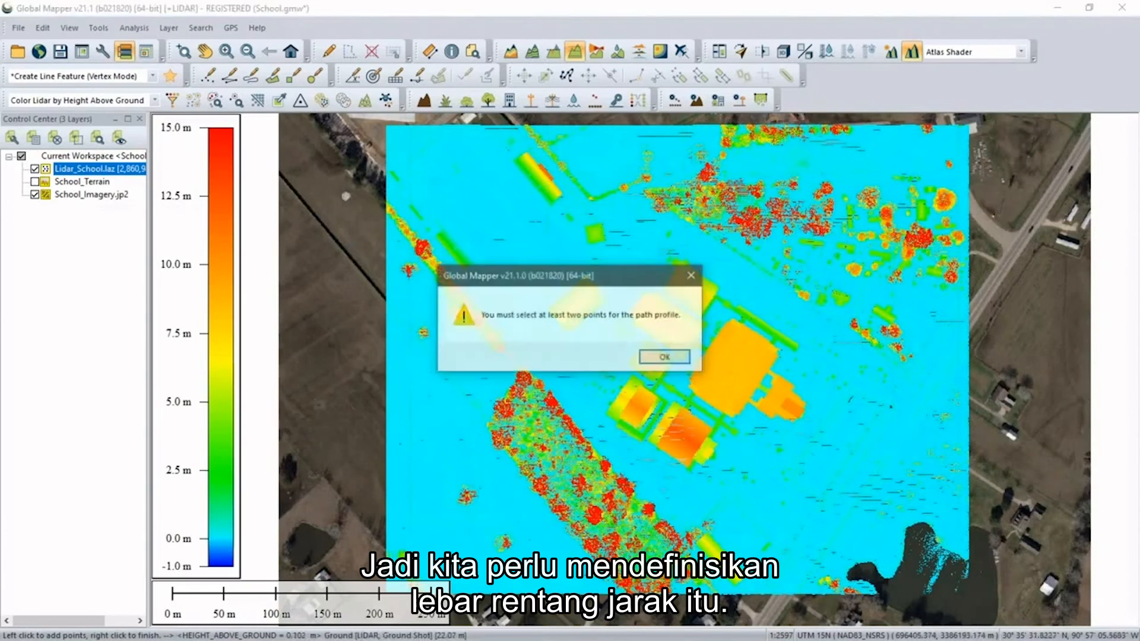
pyautogui.click(664, 356)
pyautogui.rightClick(647, 273)
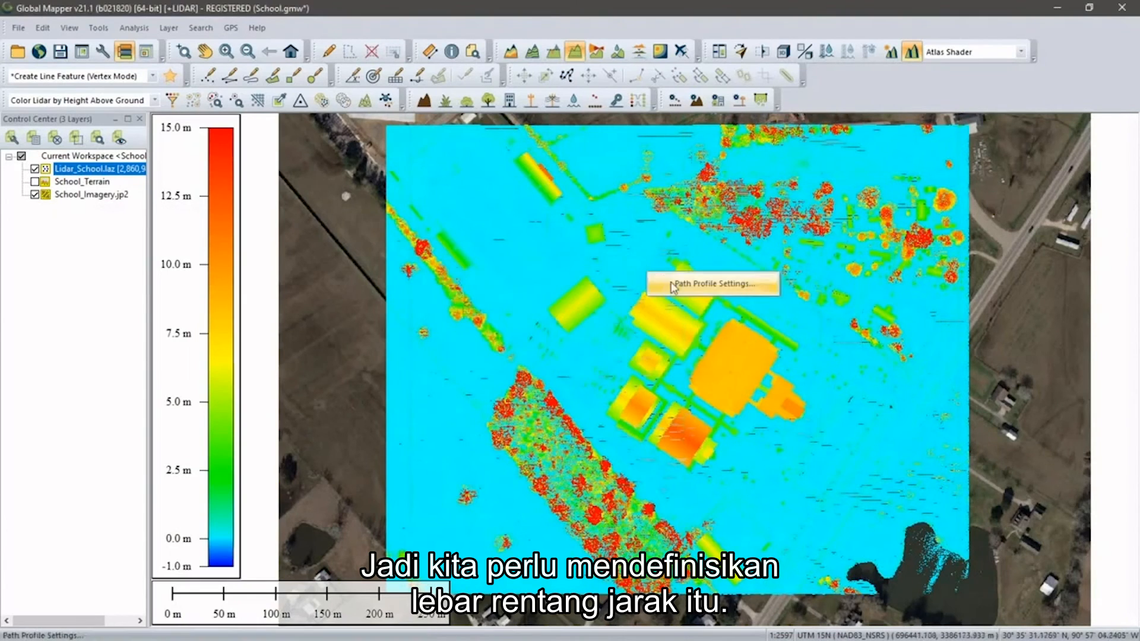
pyautogui.click(683, 284)
pyautogui.moveTo(730, 375); pyautogui.dragTo(702, 377)
pyautogui.write('10')
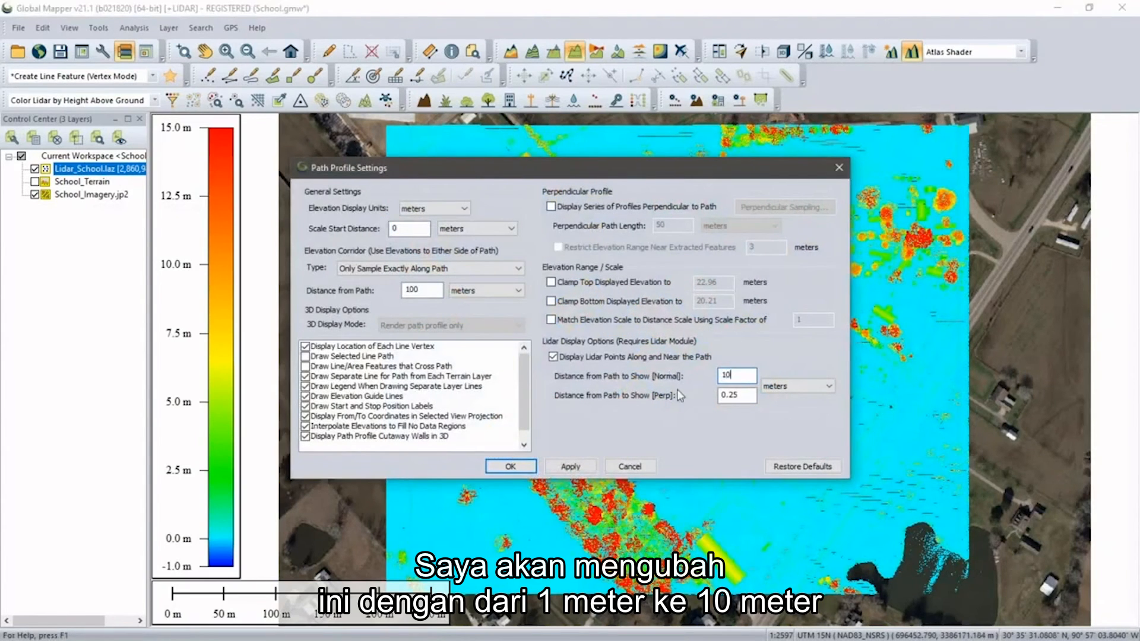
pyautogui.click(529, 467)
# Step: Draw a profile path about 100 m long across the detached building northwest of the main complex, examine its cross-section, and close the profile
pyautogui.click(542, 261)
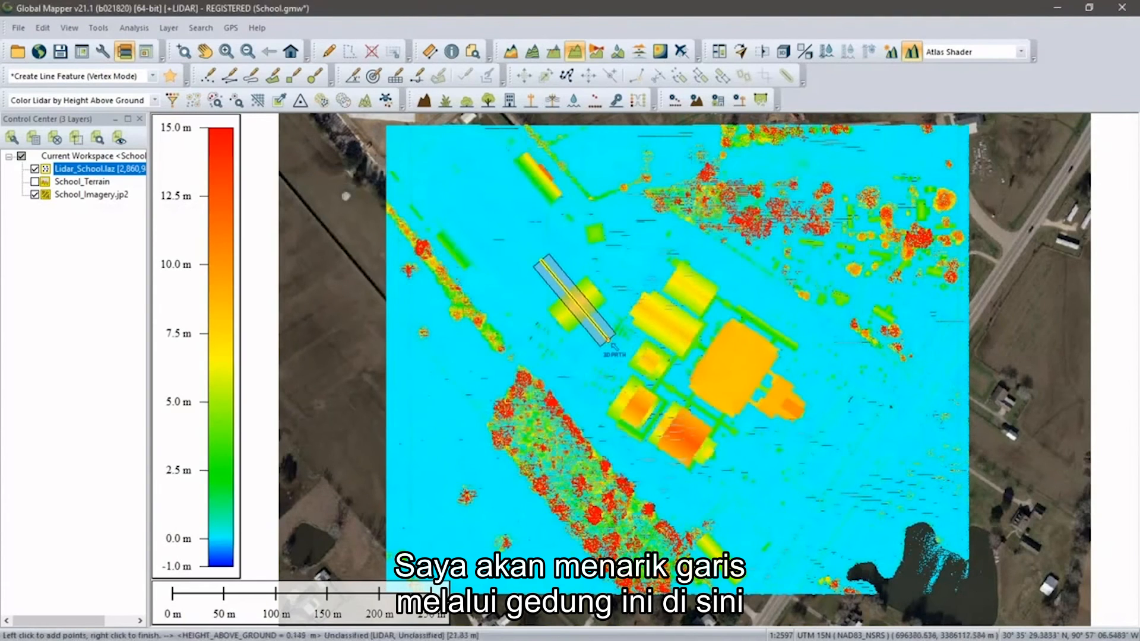
pyautogui.rightClick(612, 343)
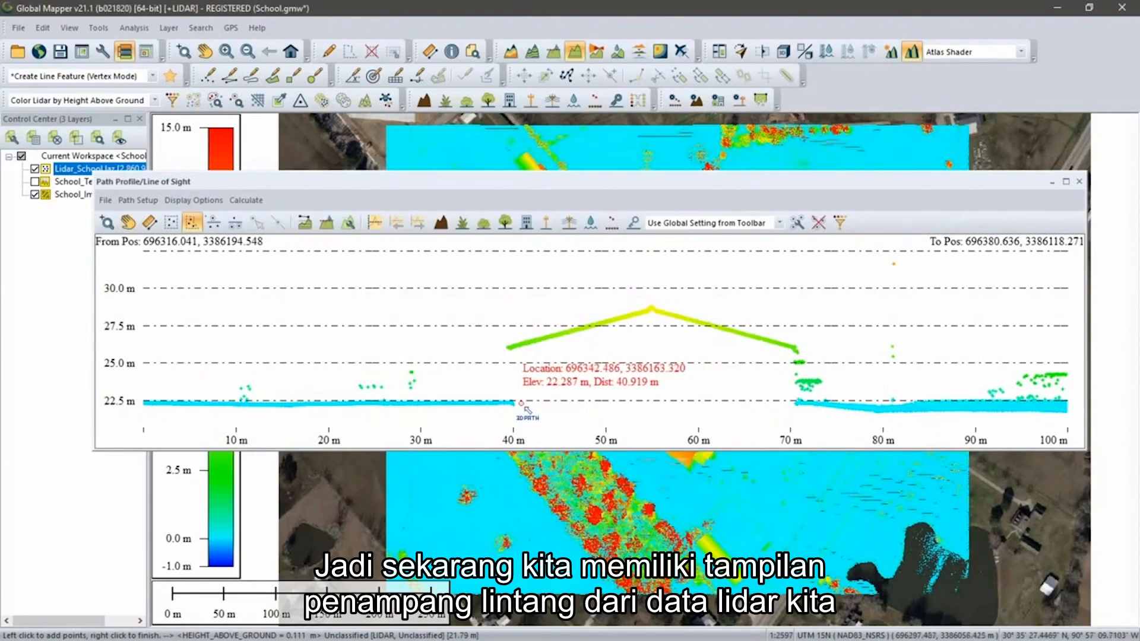
pyautogui.moveTo(557, 187); pyautogui.dragTo(490, 186)
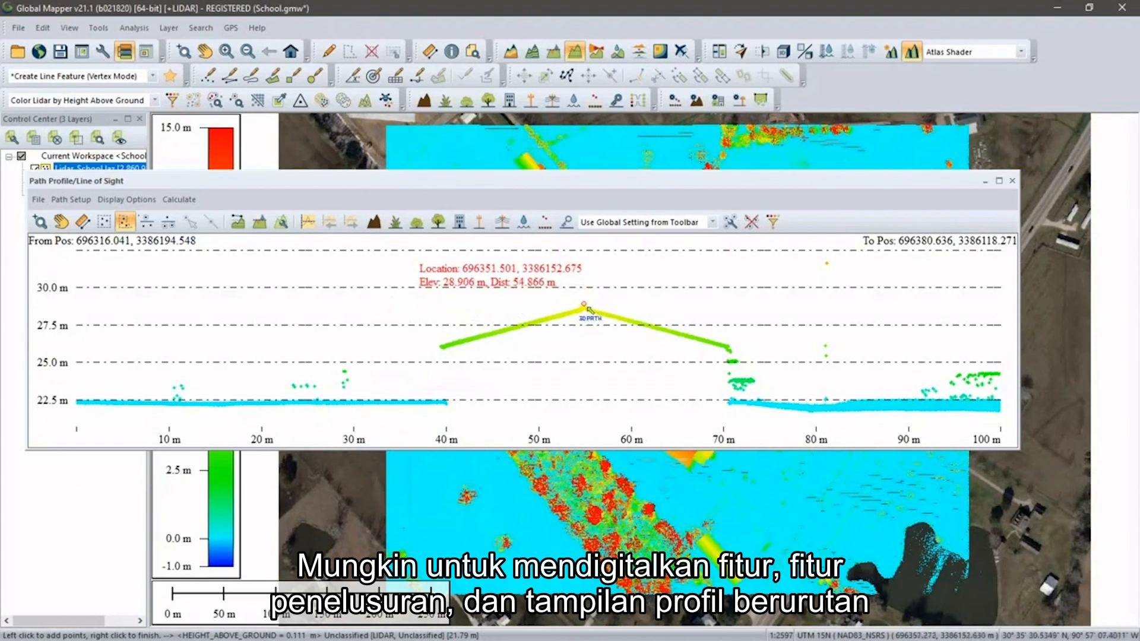
pyautogui.click(1012, 181)
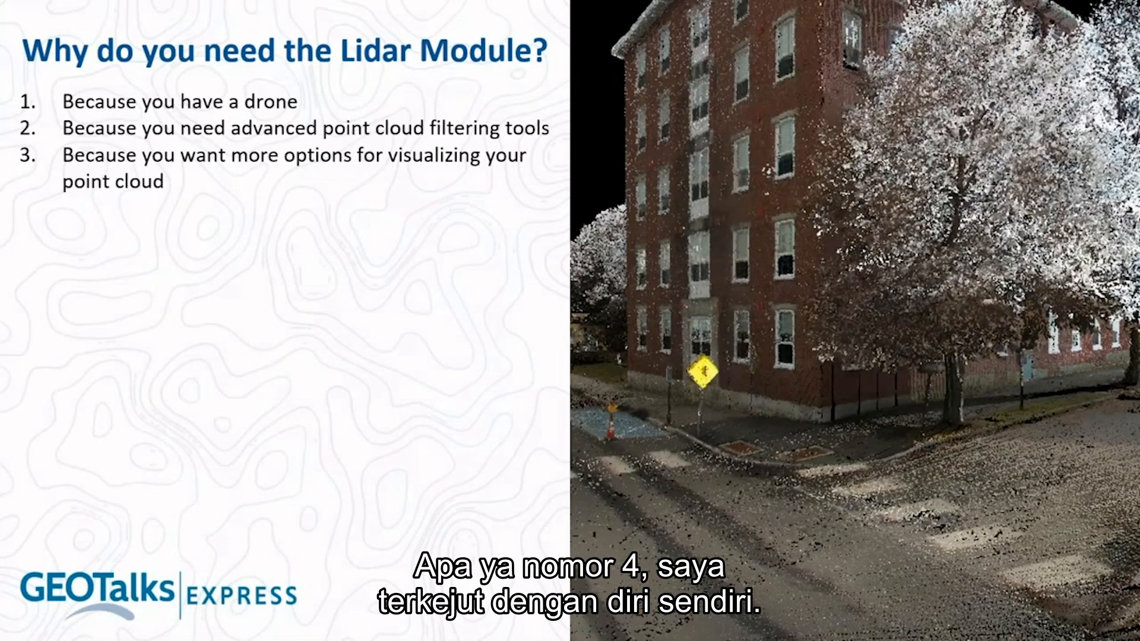
pyautogui.press('Right')
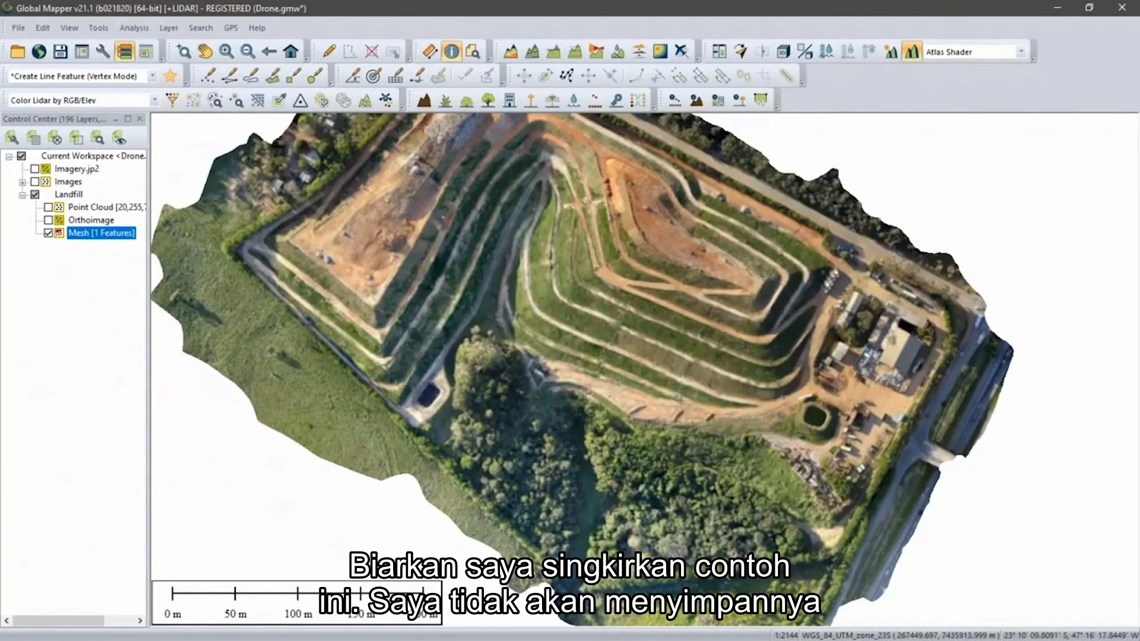
# Step: In Global Mapper, unload the drone workspace without saving its changes and open the Street.gmw workspace
pyautogui.hotkey('ctrl', 'u')
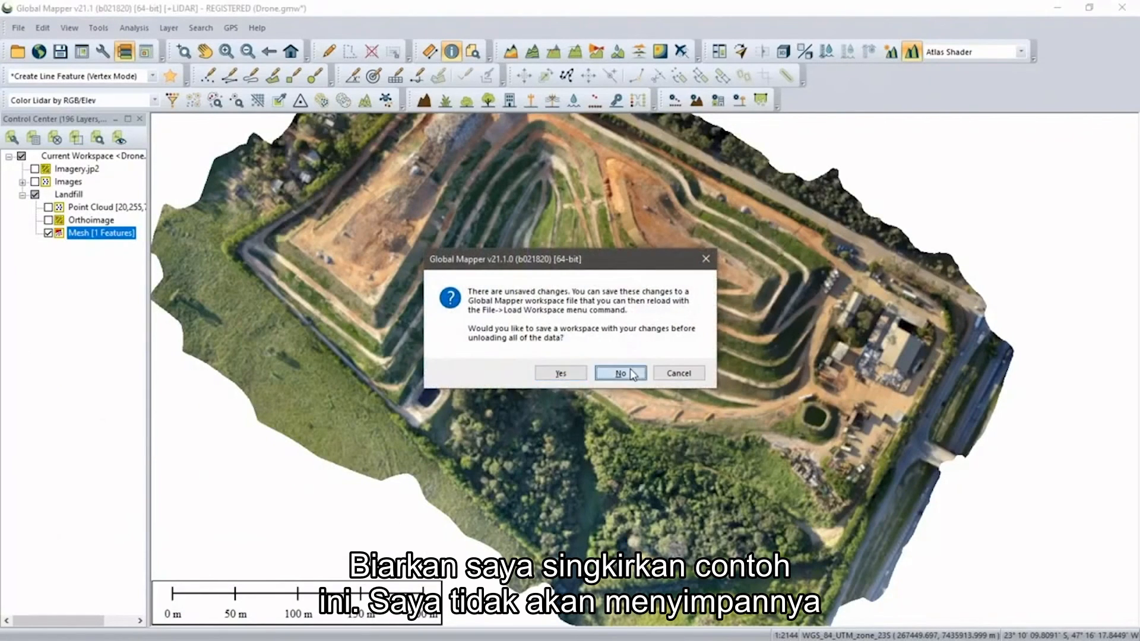
pyautogui.click(621, 373)
pyautogui.click(18, 29)
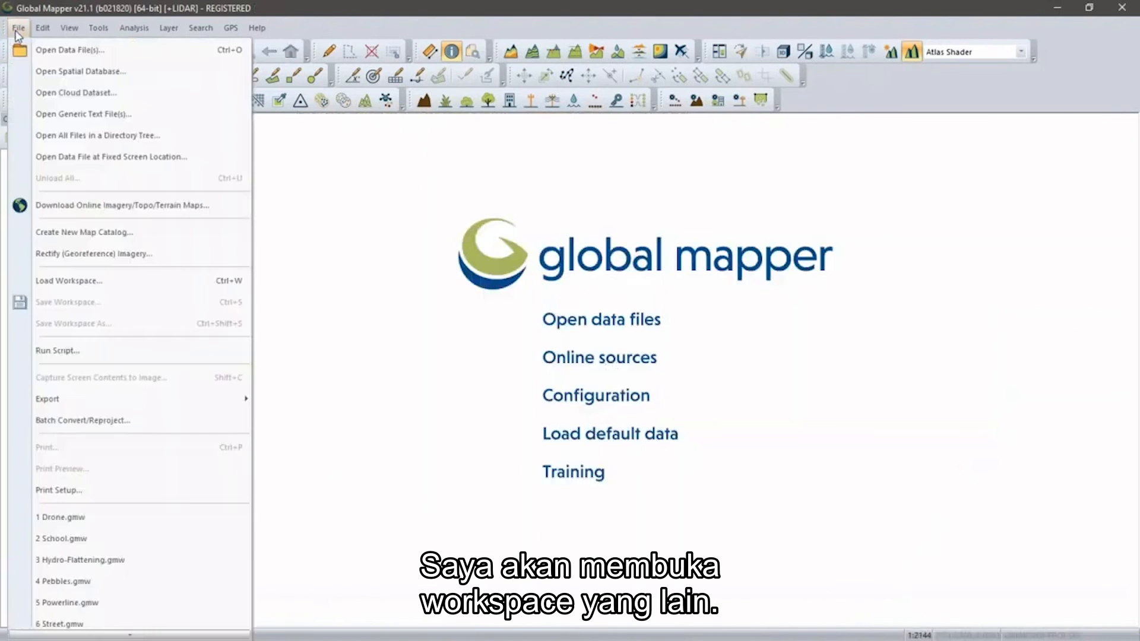
pyautogui.click(36, 50)
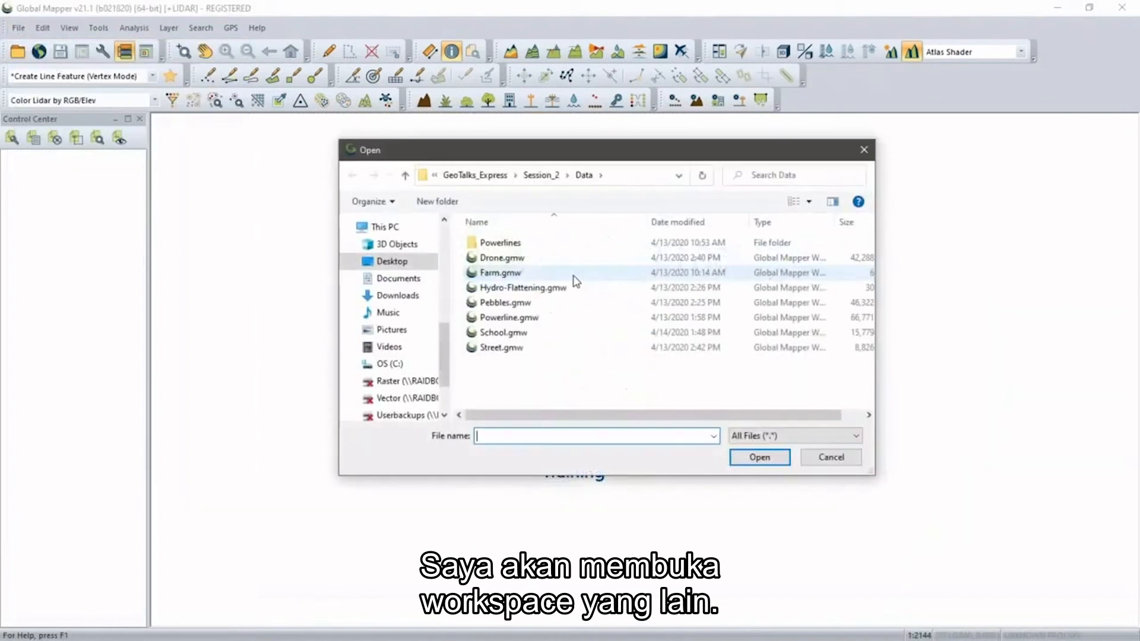
pyautogui.click(514, 350)
pyautogui.click(756, 456)
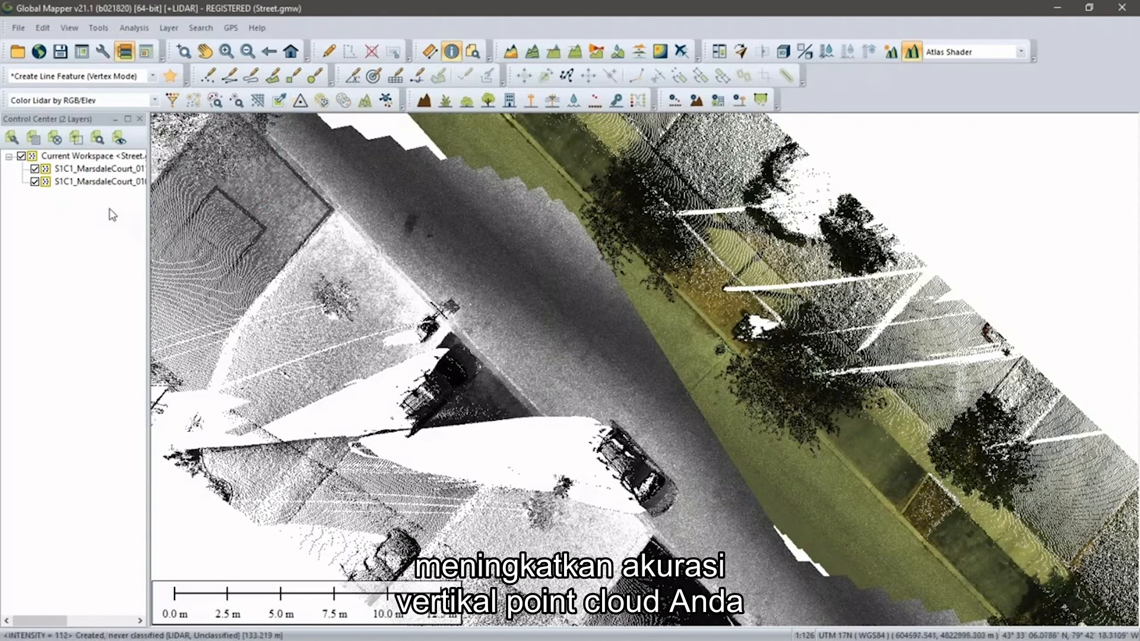
# Step: Open the rectification control point window for the S1C1_MarsdaleCourt_010_RGB.las layer, view its GCP entry options, and close it without adding points
pyautogui.click(99, 184)
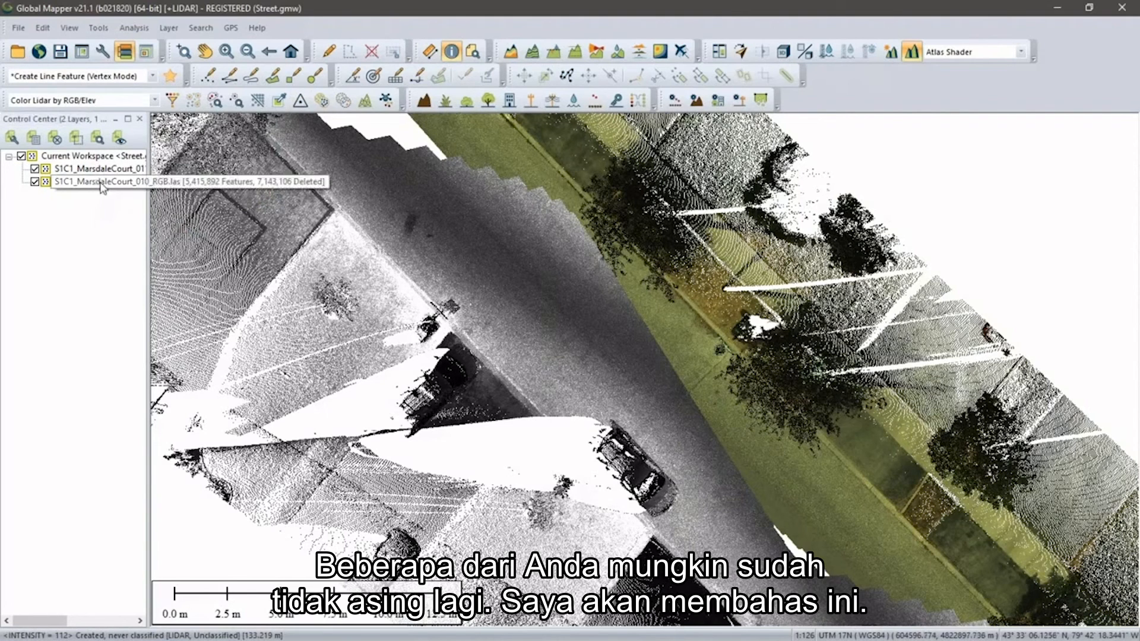
pyautogui.rightClick(102, 186)
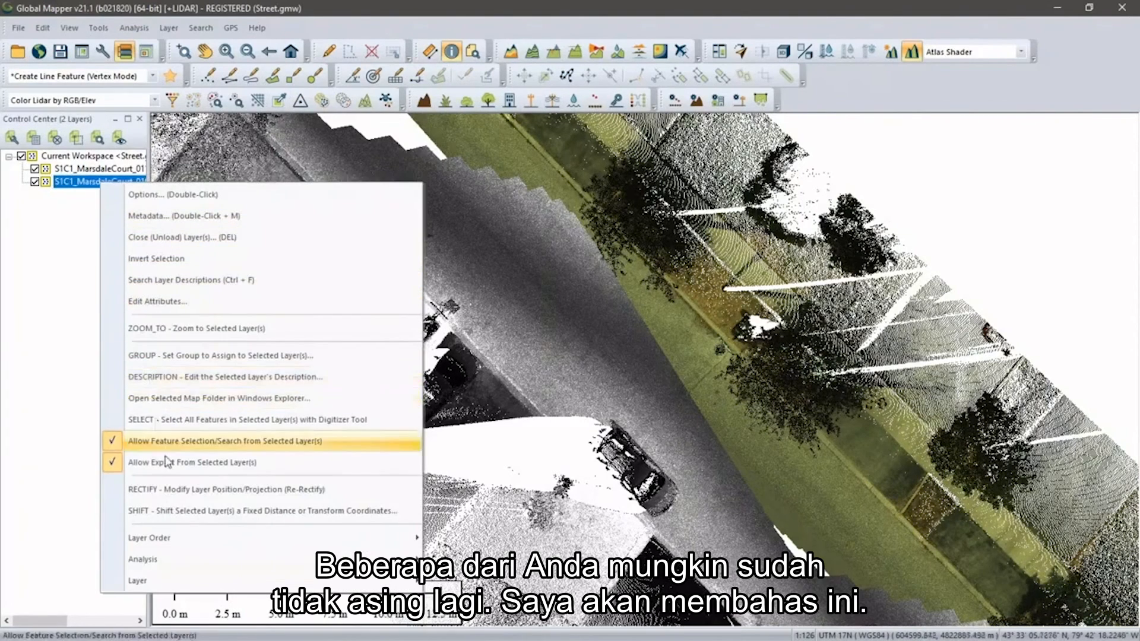
pyautogui.click(168, 491)
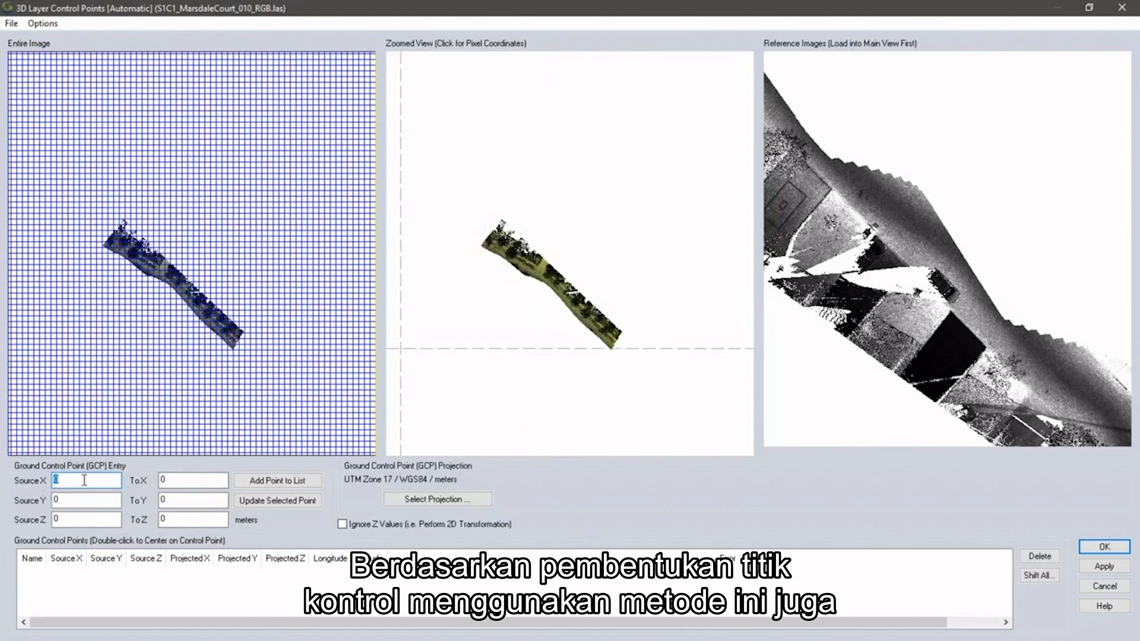
pyautogui.click(1123, 8)
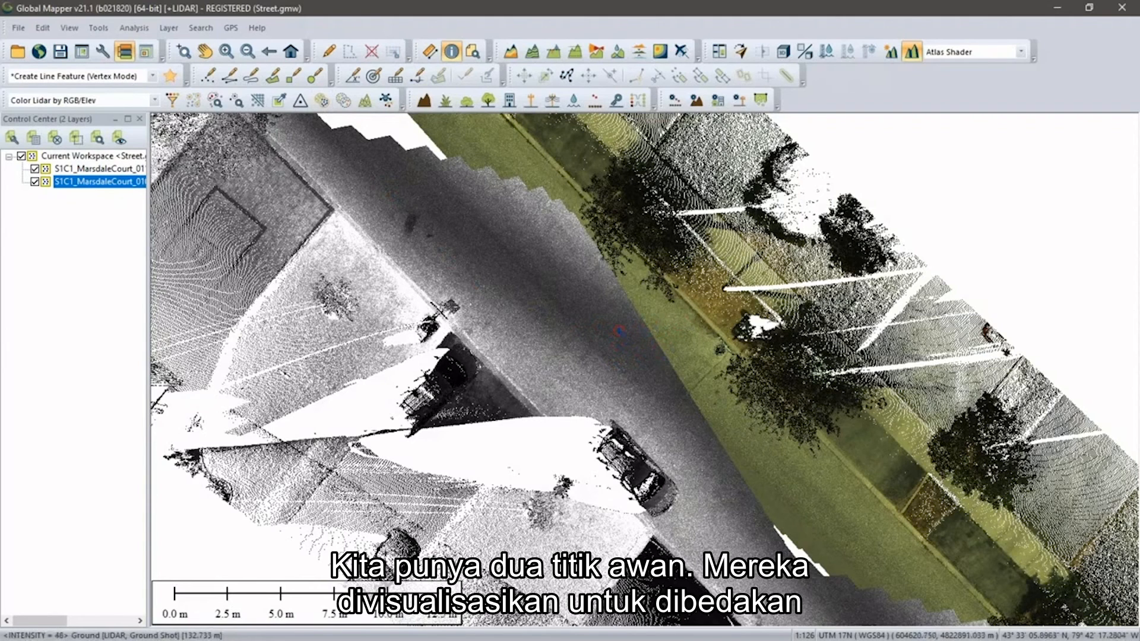
# Step: Try a short path profile across the transition between the two point clouds with a 1 meter normal lidar distance, and close it
pyautogui.click(575, 52)
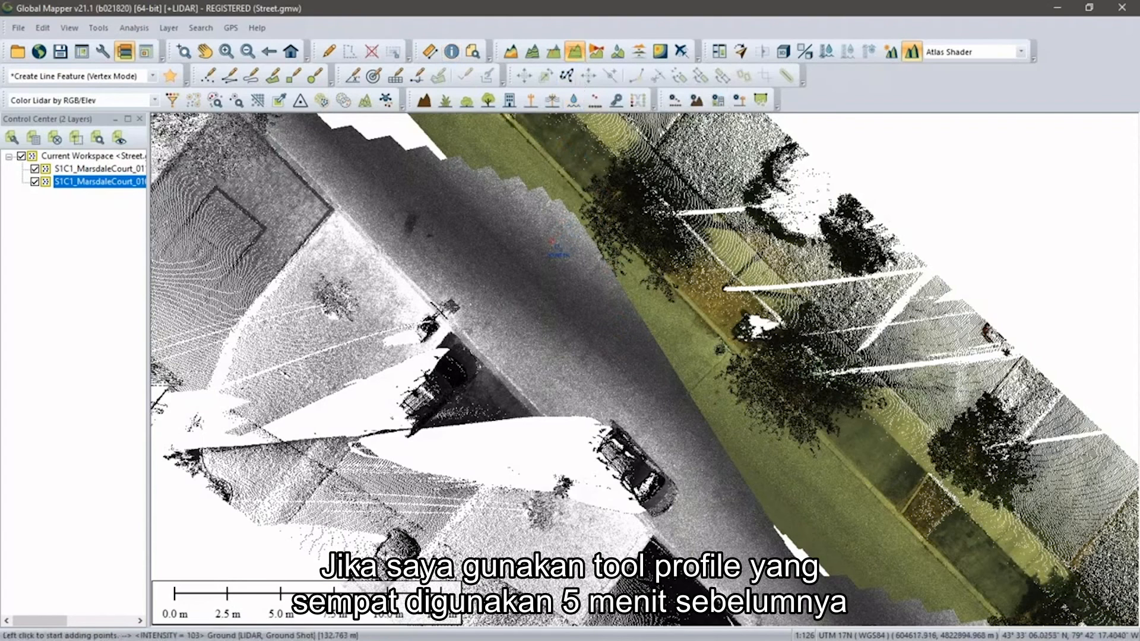
pyautogui.rightClick(554, 243)
pyautogui.click(588, 250)
pyautogui.click(736, 375)
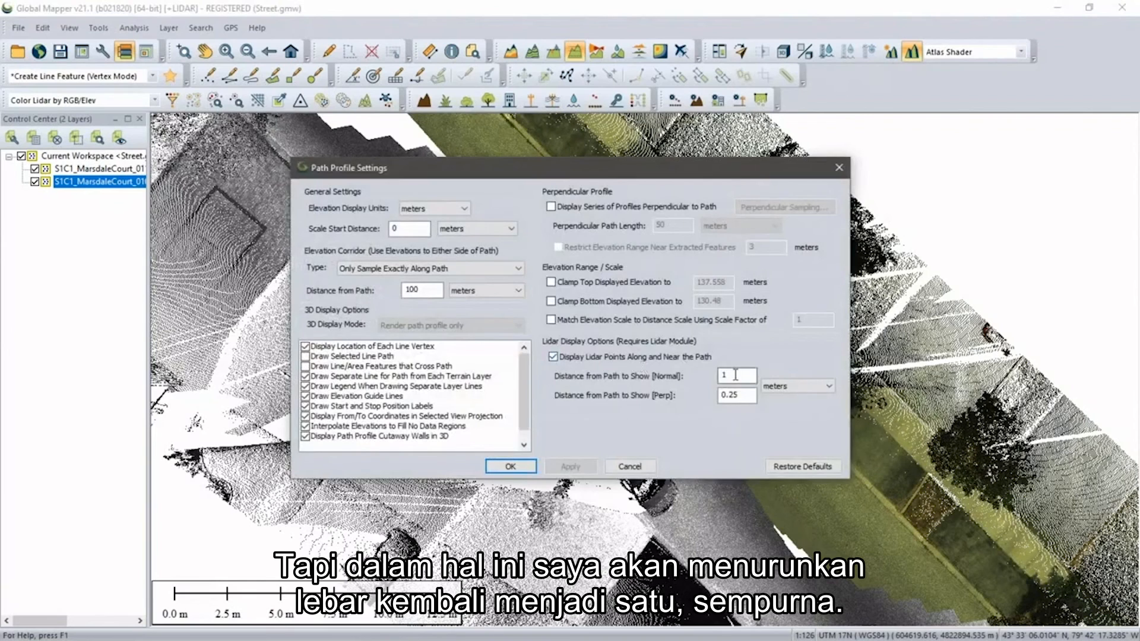
pyautogui.click(509, 467)
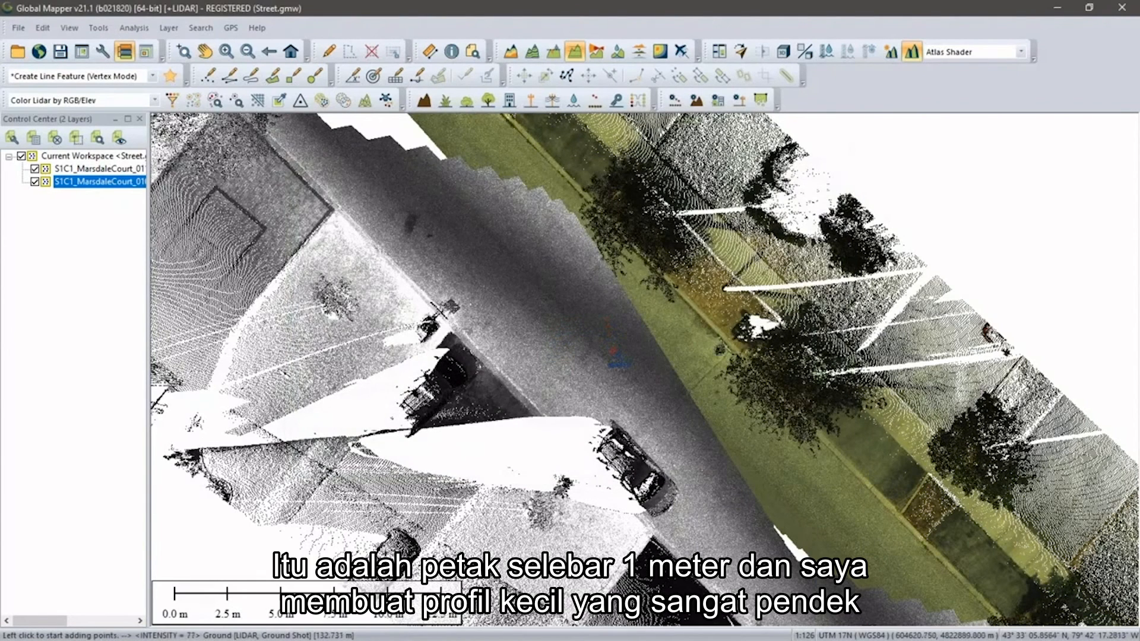
pyautogui.click(612, 350)
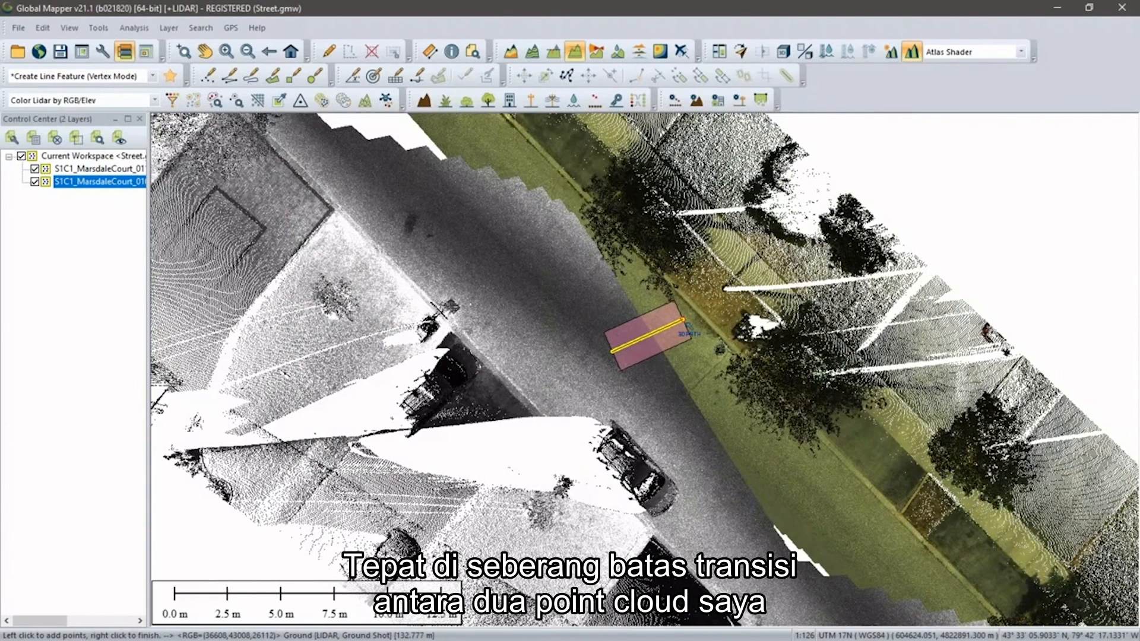
pyautogui.rightClick(683, 320)
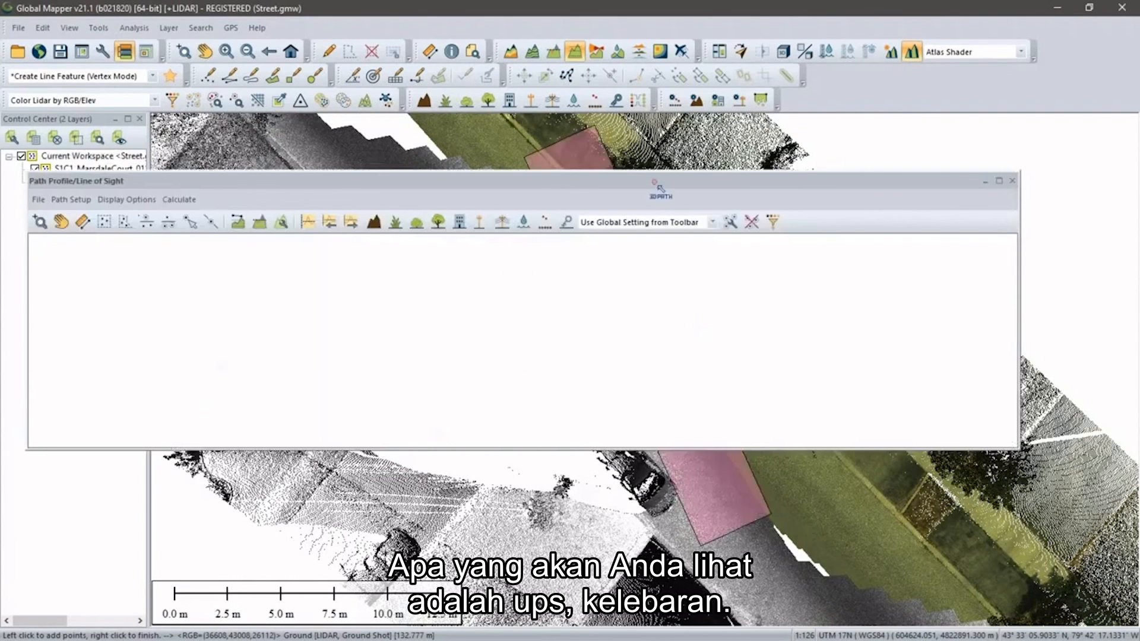
pyautogui.click(1012, 181)
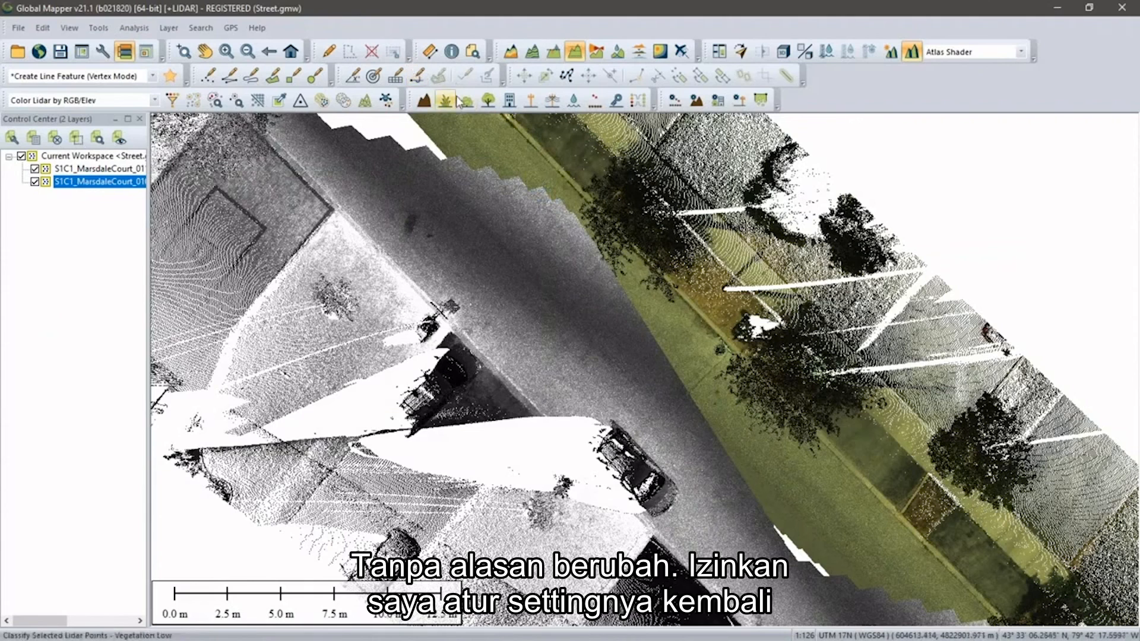
# Step: Set the path profile's normal distance for showing lidar points to 1 meter in the Path Profile settings
pyautogui.rightClick(468, 206)
pyautogui.click(525, 244)
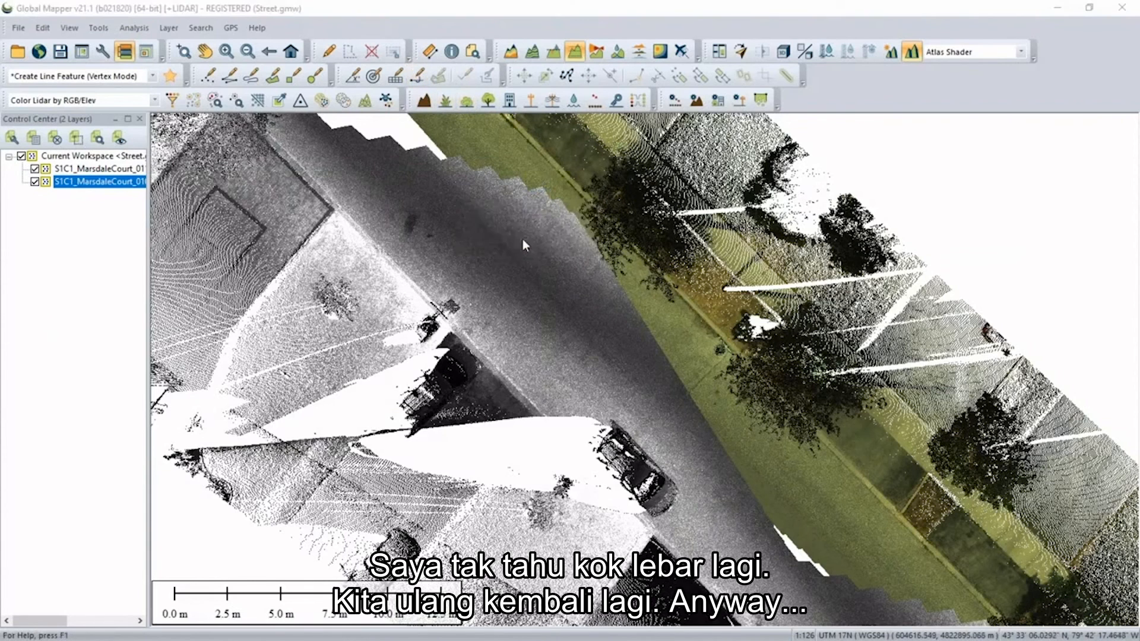
pyautogui.doubleClick(725, 380)
pyautogui.write('1')
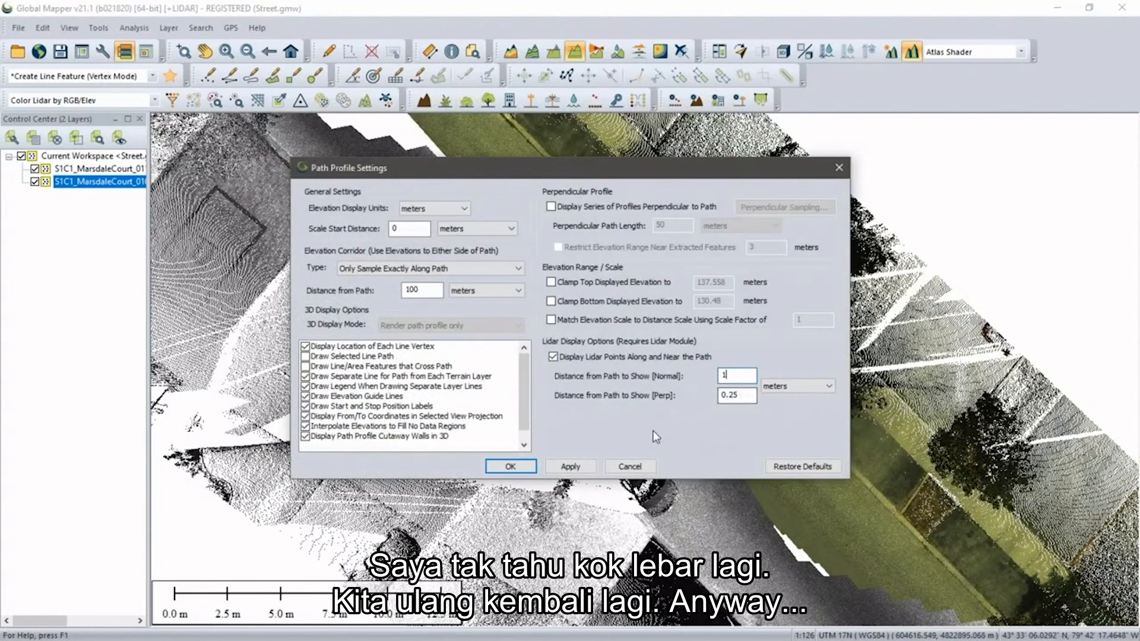
pyautogui.click(512, 467)
# Step: Draw a profile path about 2.5 m long across the transition between the two point clouds, examine their vertical offset, and close the profile
pyautogui.click(620, 347)
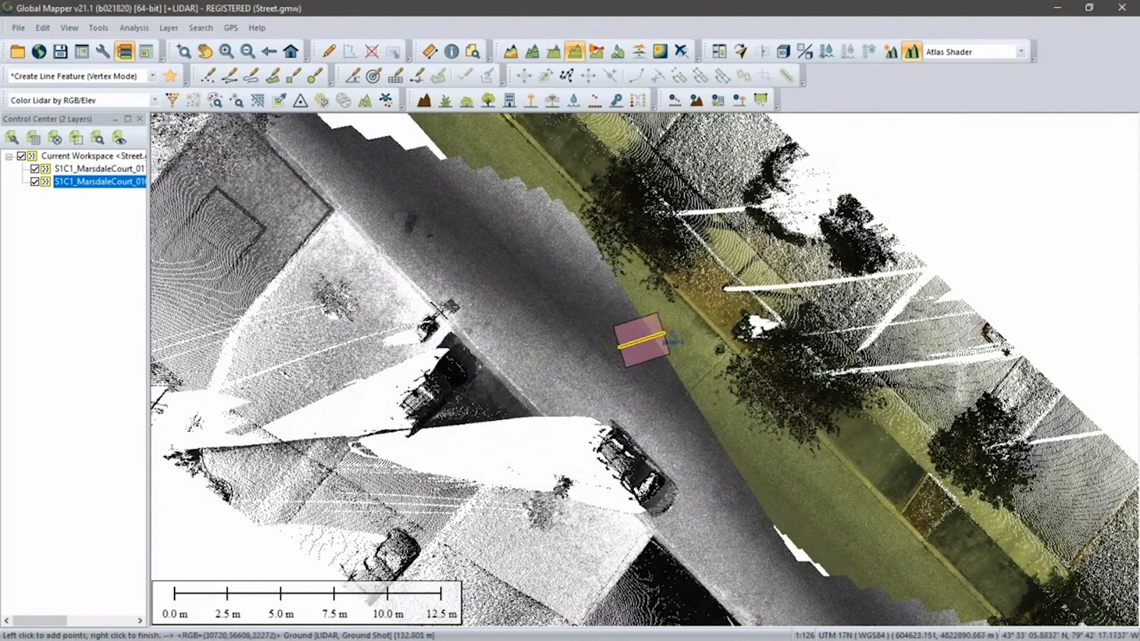
pyautogui.rightClick(666, 327)
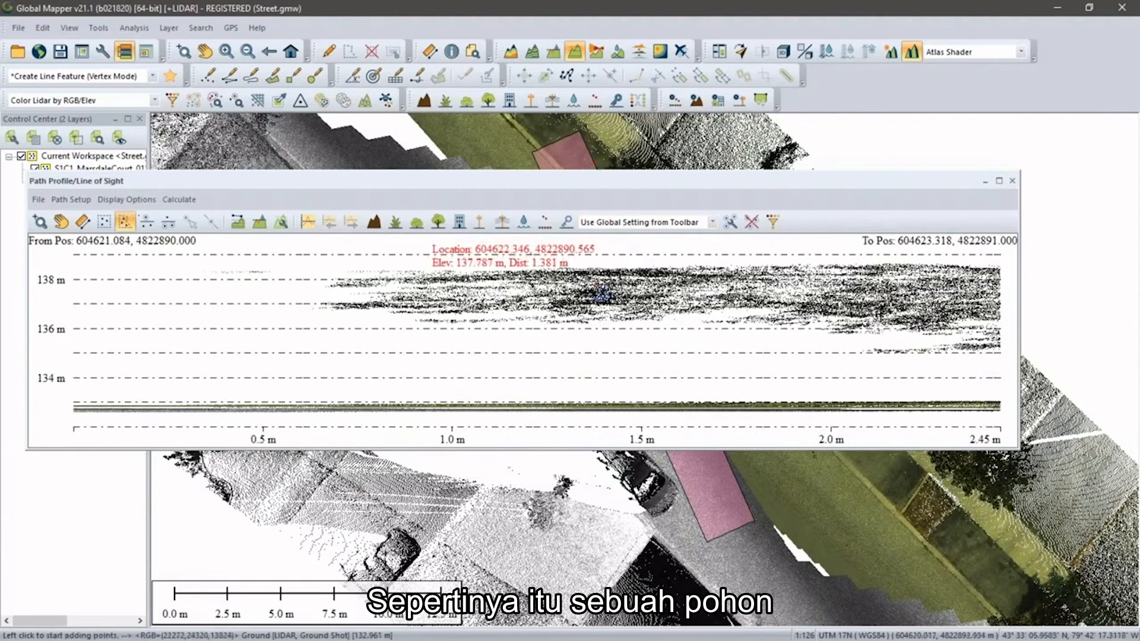
pyautogui.click(1013, 181)
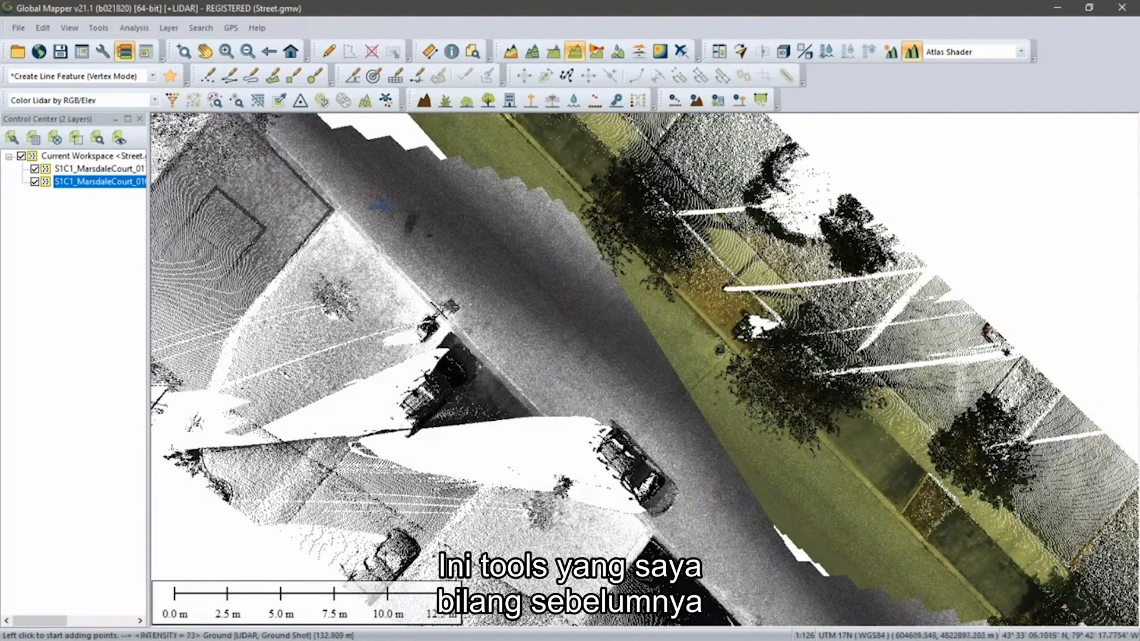
# Step: Run an automatic ICP fit of the lidar clouds, comparing against S1C1_MarsdaleCourt_011_RGB.las and adjusting S1C1_MarsdaleCourt_010_RGB.las, shifting points only
pyautogui.click(323, 102)
pyautogui.click(380, 133)
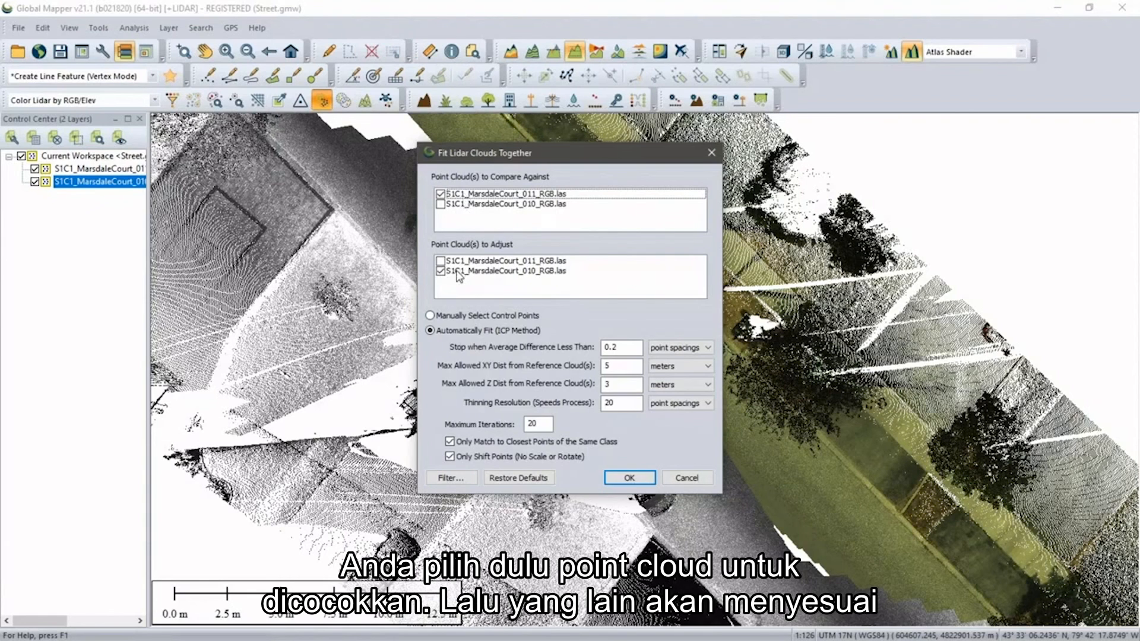
pyautogui.click(628, 479)
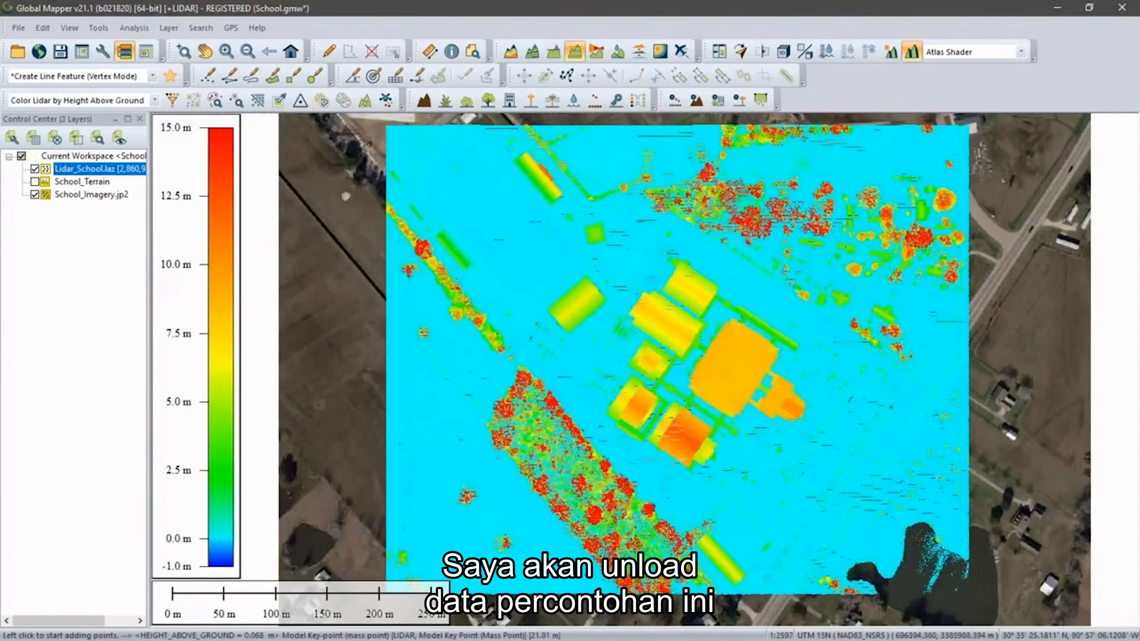
# Step: Unload the School workspace without saving its changes and open the Farm.gmw workspace
pyautogui.hotkey('ctrl', 'u')
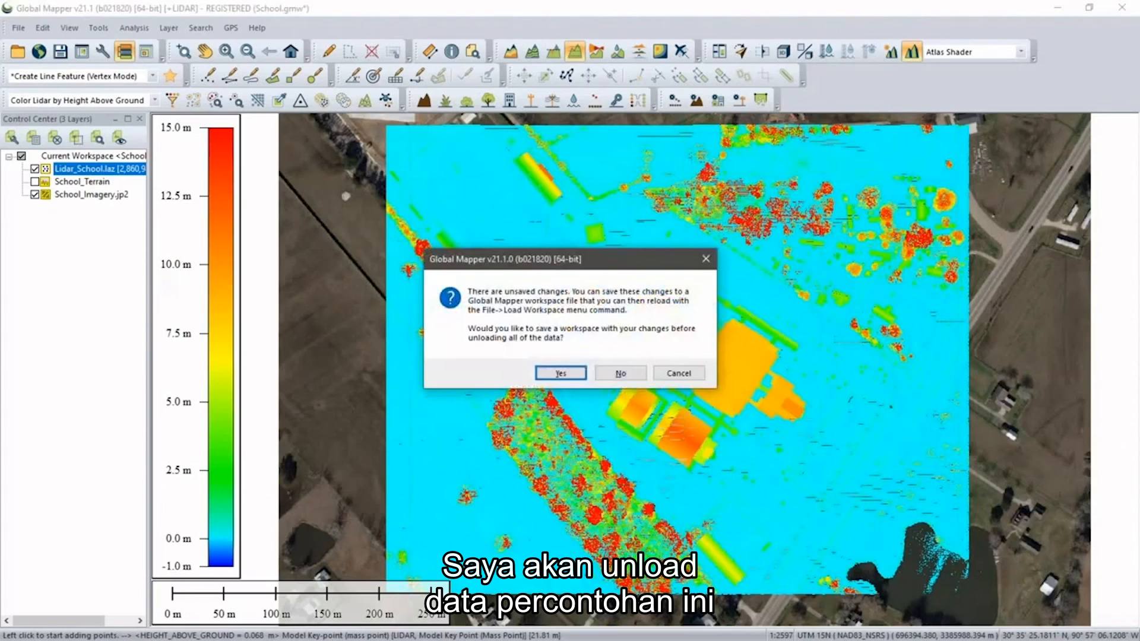
pyautogui.click(626, 376)
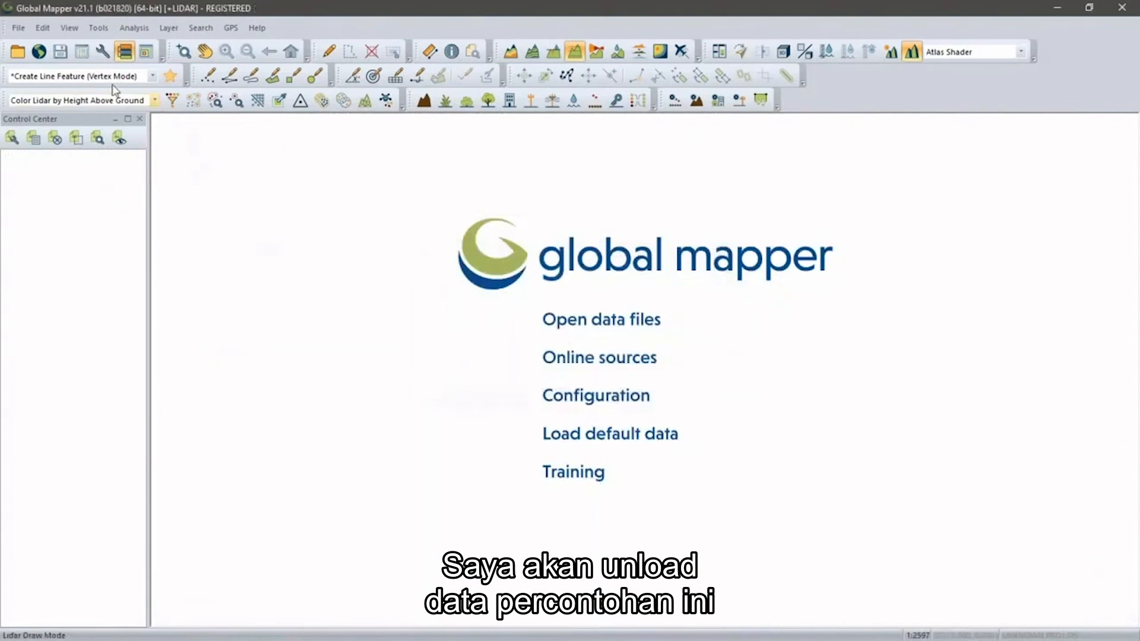
pyautogui.click(17, 52)
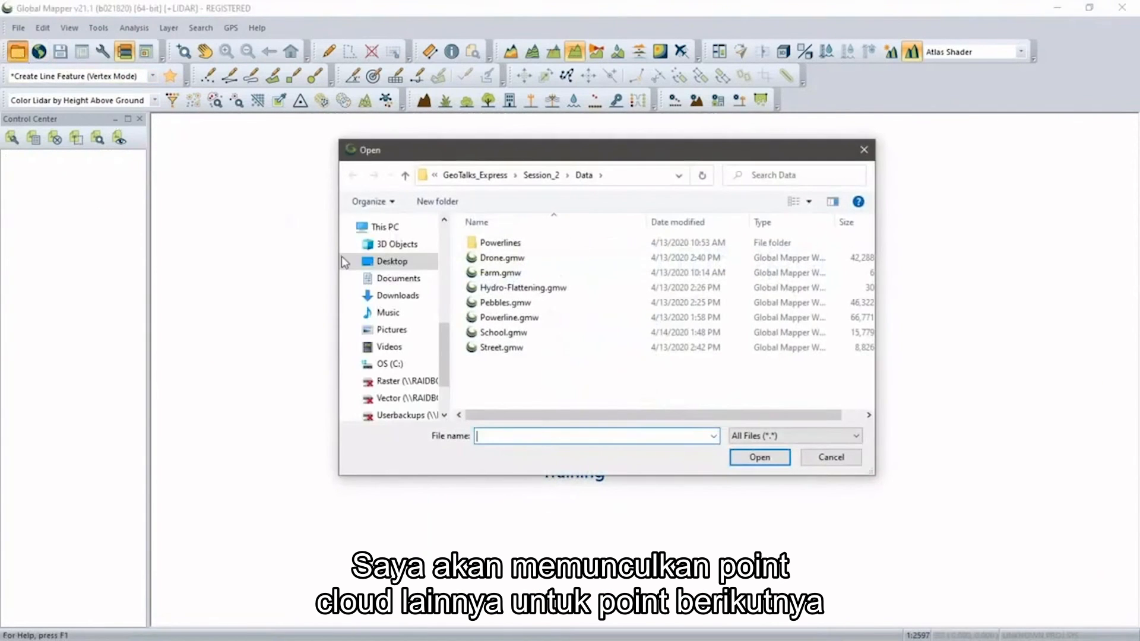
pyautogui.click(501, 273)
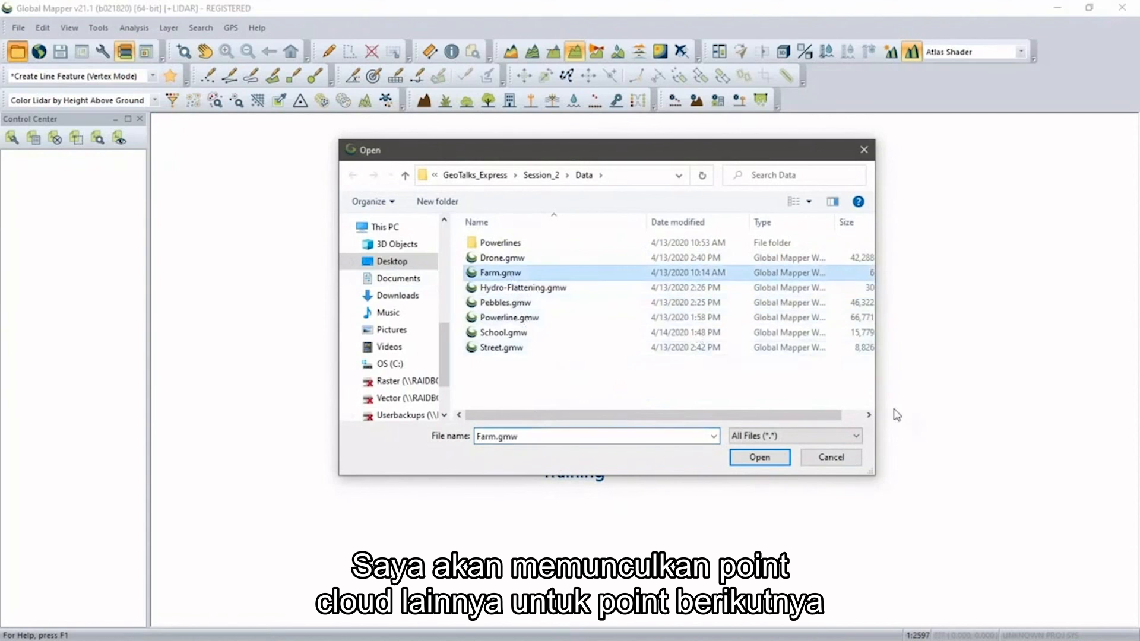
pyautogui.click(781, 457)
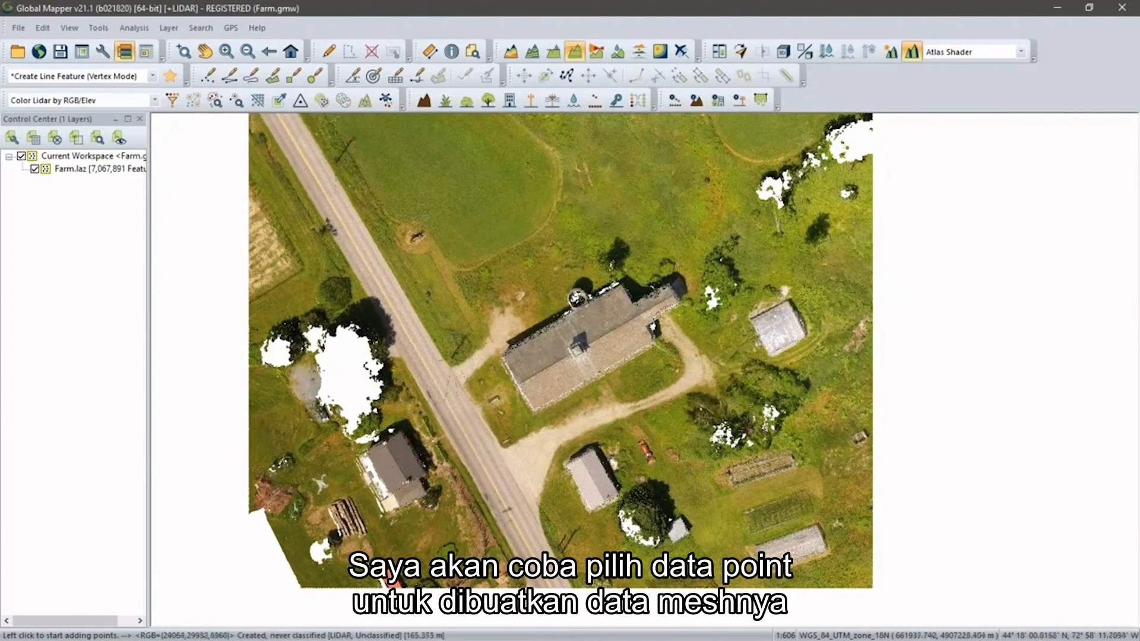
# Step: Select the farm's lidar points within a hand-drawn polygon enclosing the buildings, the trees and the central stretch of road
pyautogui.click(351, 52)
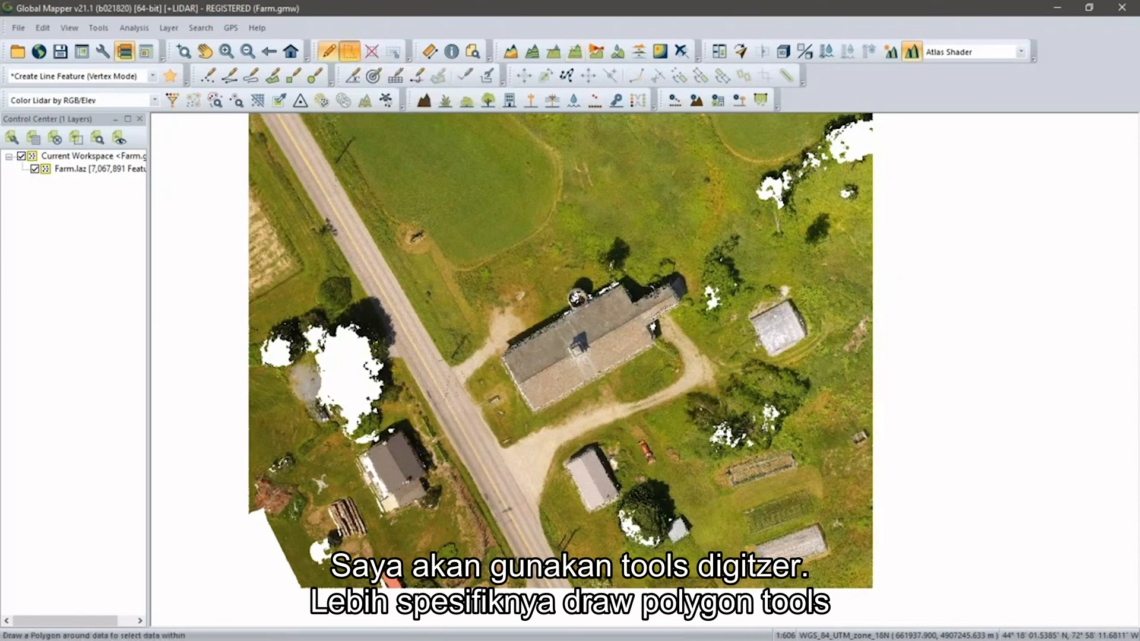
pyautogui.click(515, 256)
pyautogui.click(619, 212)
pyautogui.click(721, 228)
pyautogui.click(837, 312)
pyautogui.click(836, 364)
pyautogui.click(782, 444)
pyautogui.click(725, 474)
pyautogui.click(693, 593)
pyautogui.click(542, 537)
pyautogui.click(440, 541)
pyautogui.click(370, 521)
pyautogui.click(273, 411)
pyautogui.click(261, 350)
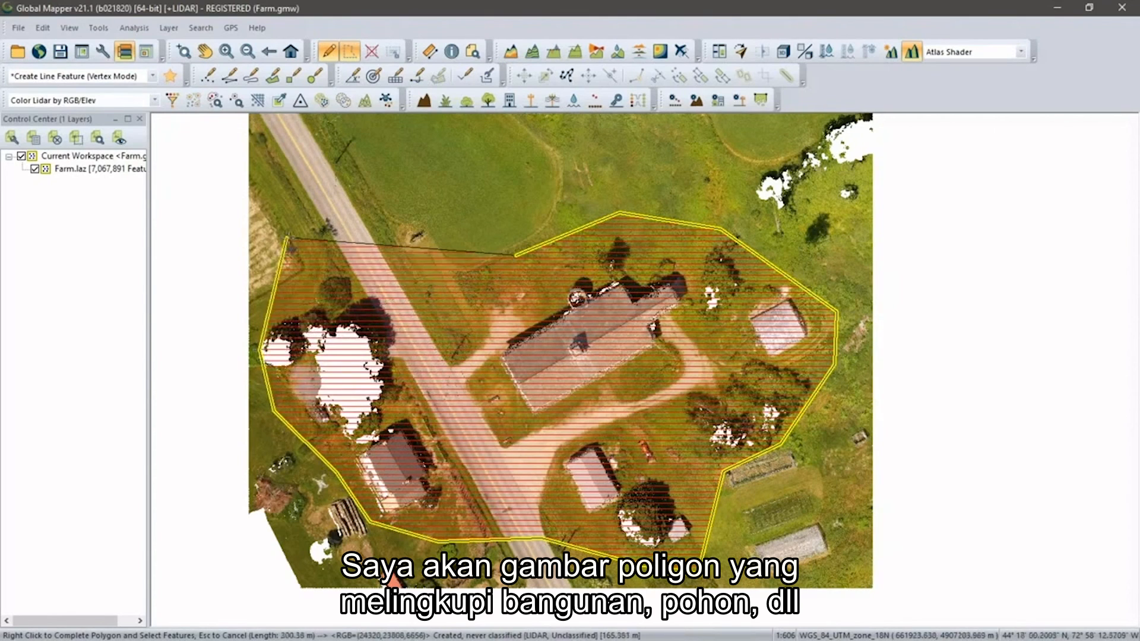
pyautogui.click(288, 238)
pyautogui.rightClick(422, 236)
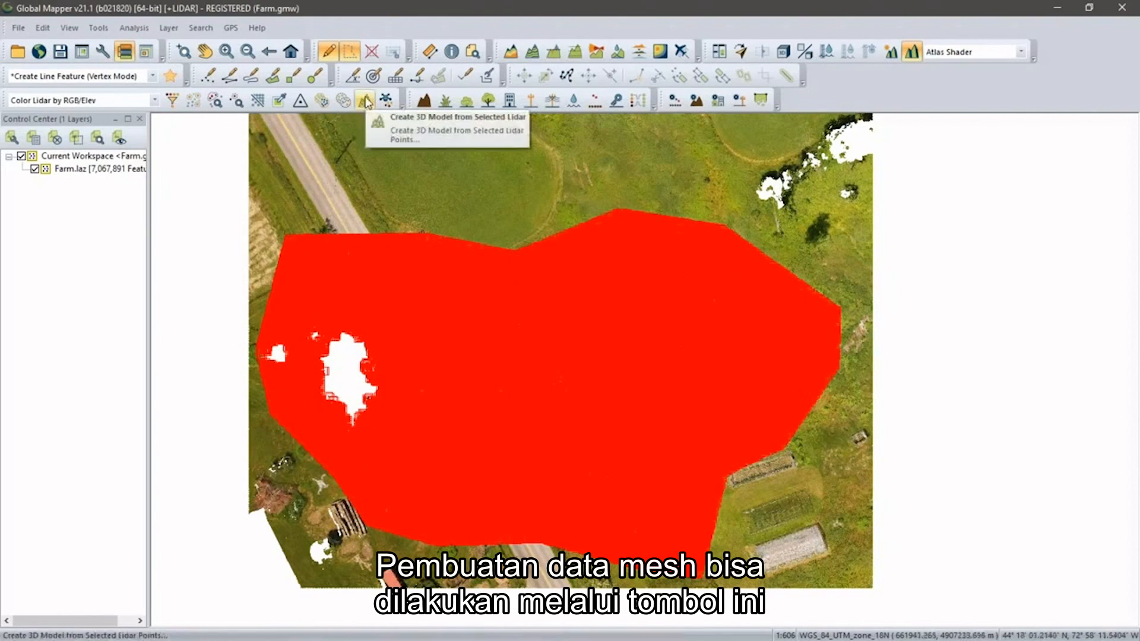
# Step: Create a 3D surface mesh from the selected lidar points with the default options, using the Poisson method and 100000 maximum points
pyautogui.click(372, 101)
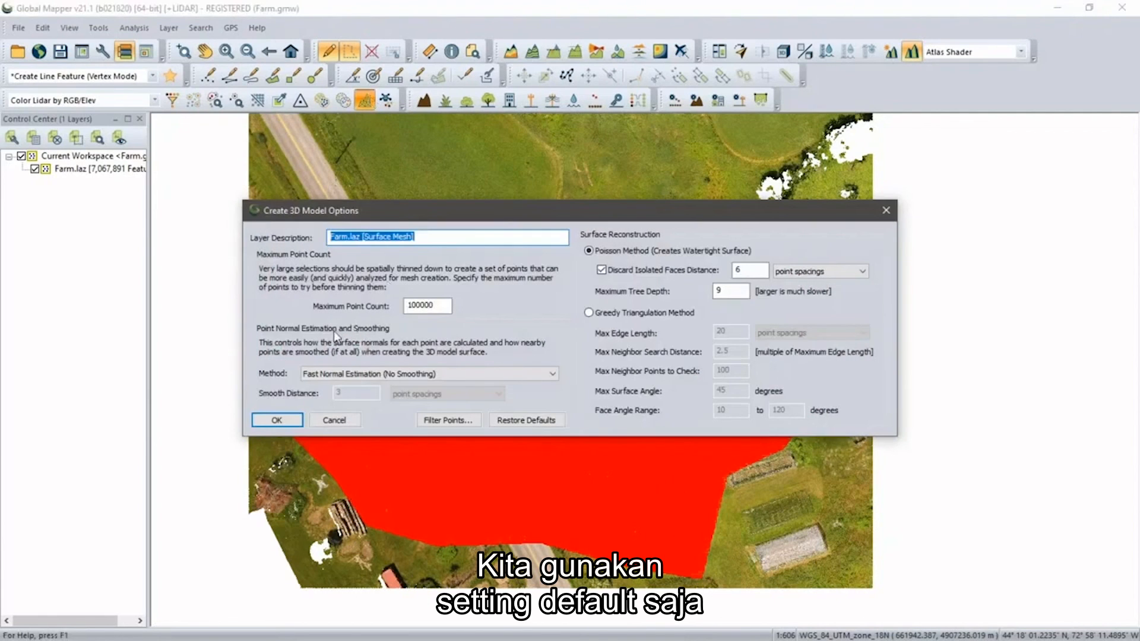
pyautogui.click(288, 417)
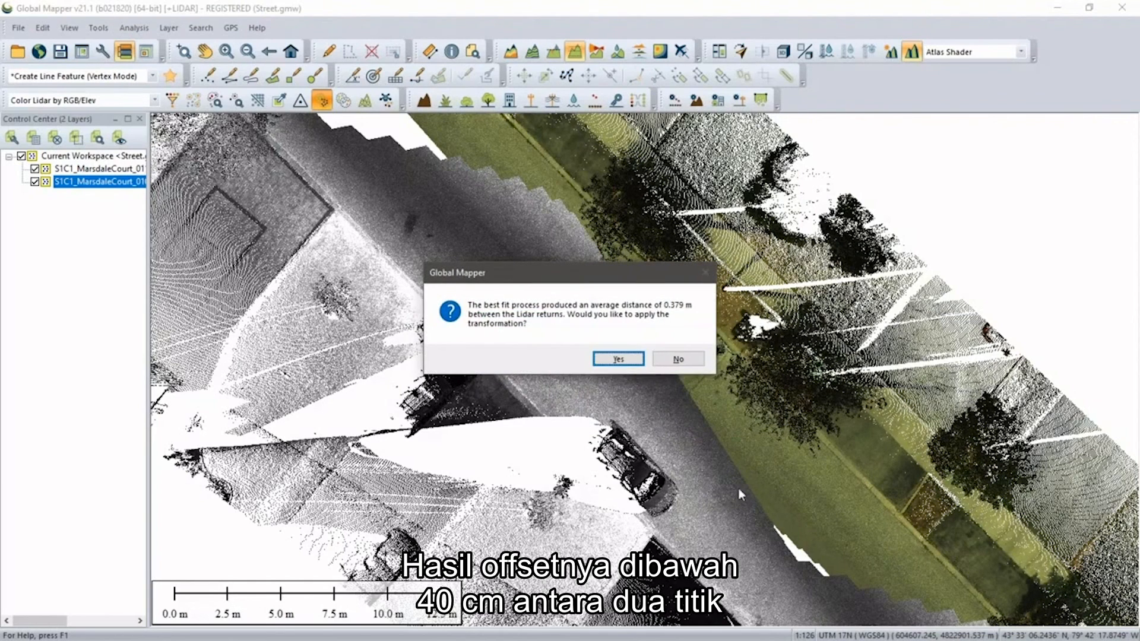
# Step: Apply the best-fit transformation to the street point cloud and dismiss the fit results
pyautogui.click(624, 361)
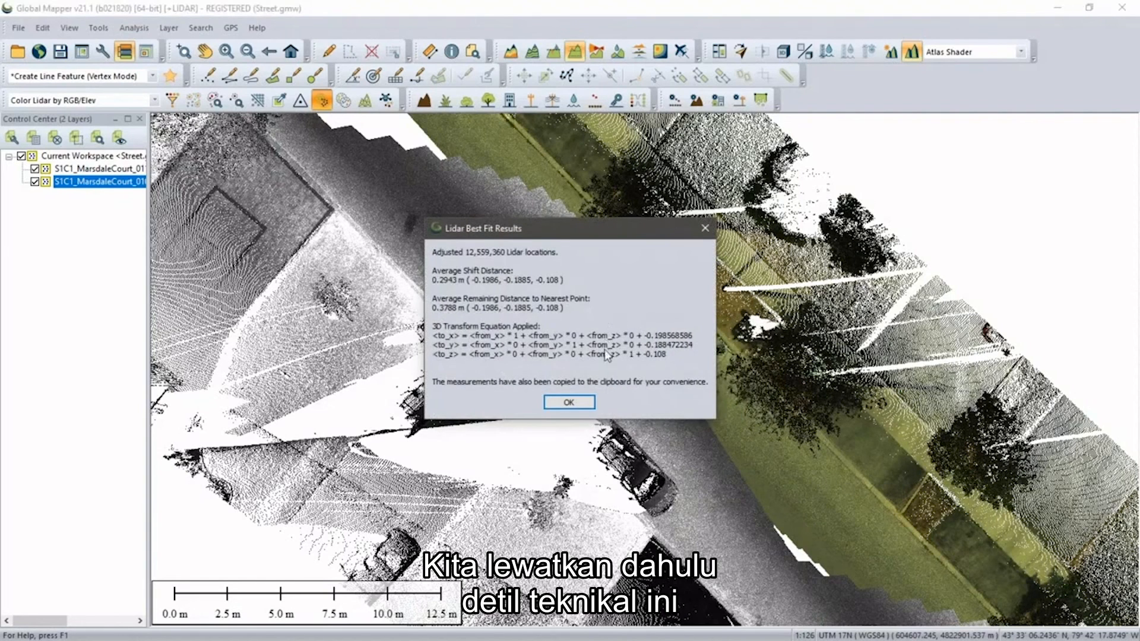
pyautogui.click(569, 403)
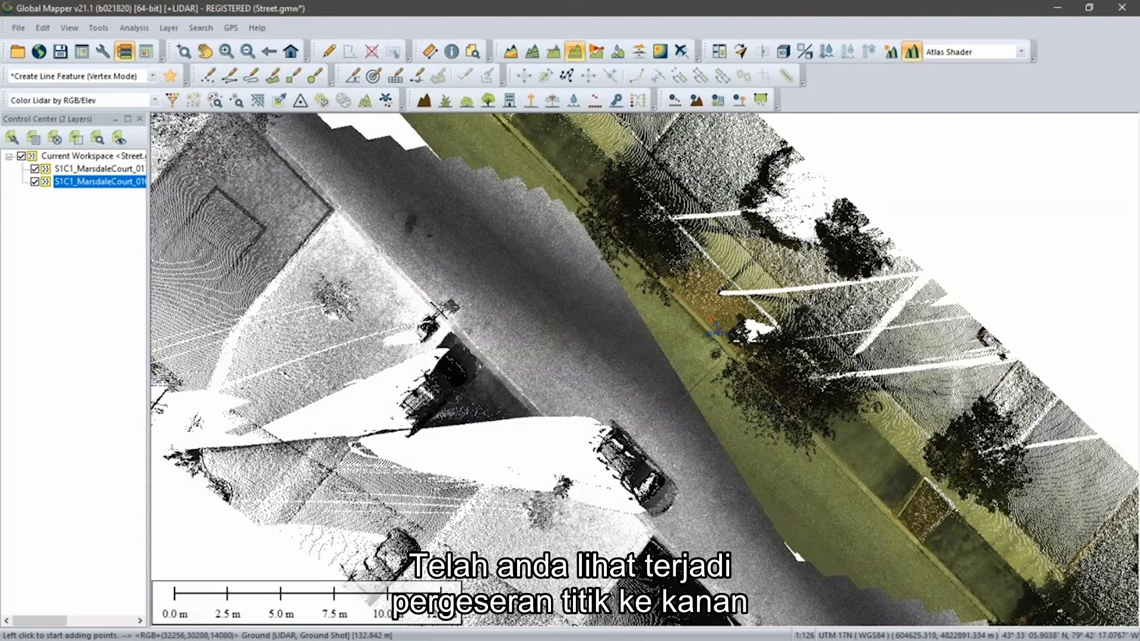
# Step: Cut a path profile through the fitted street point cloud across the road, examine it, and close the profile window
pyautogui.click(569, 55)
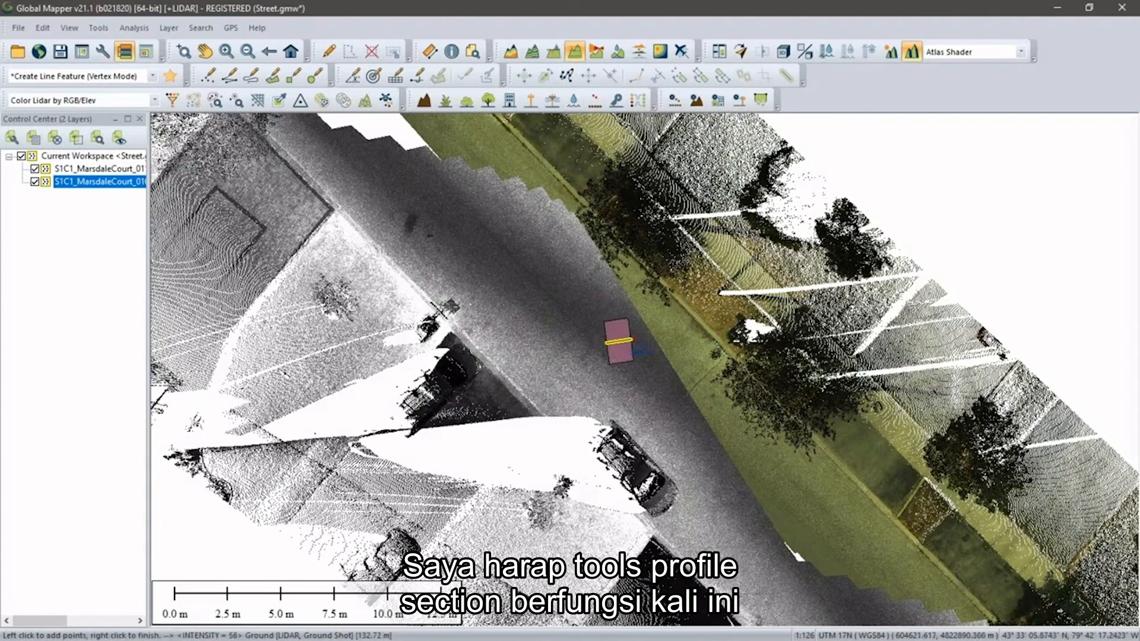
pyautogui.rightClick(679, 325)
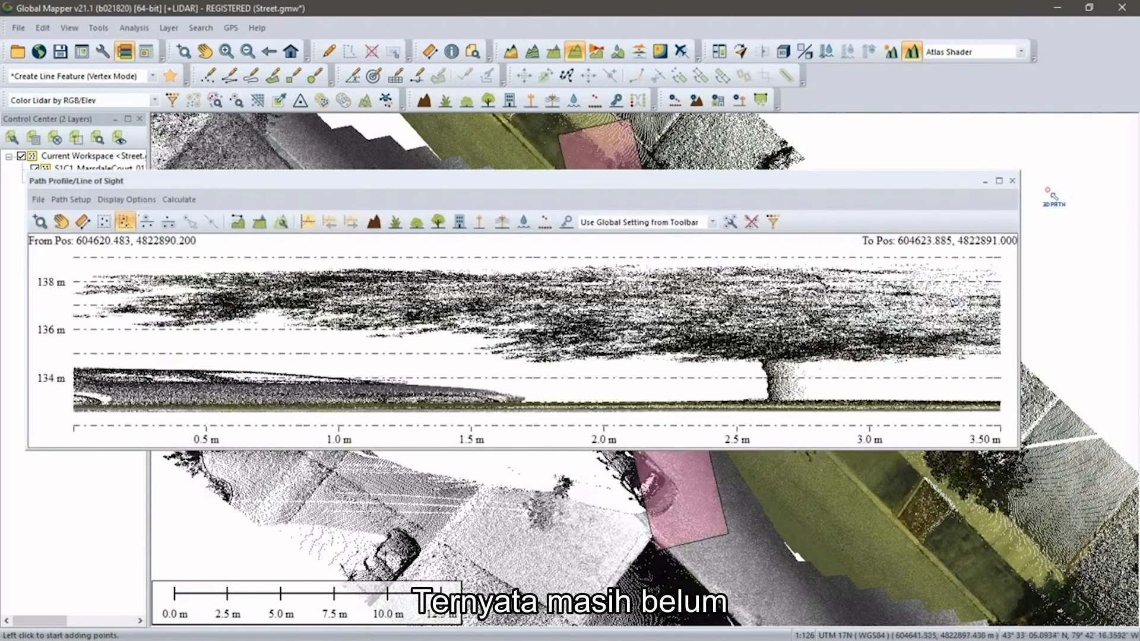
pyautogui.click(1012, 181)
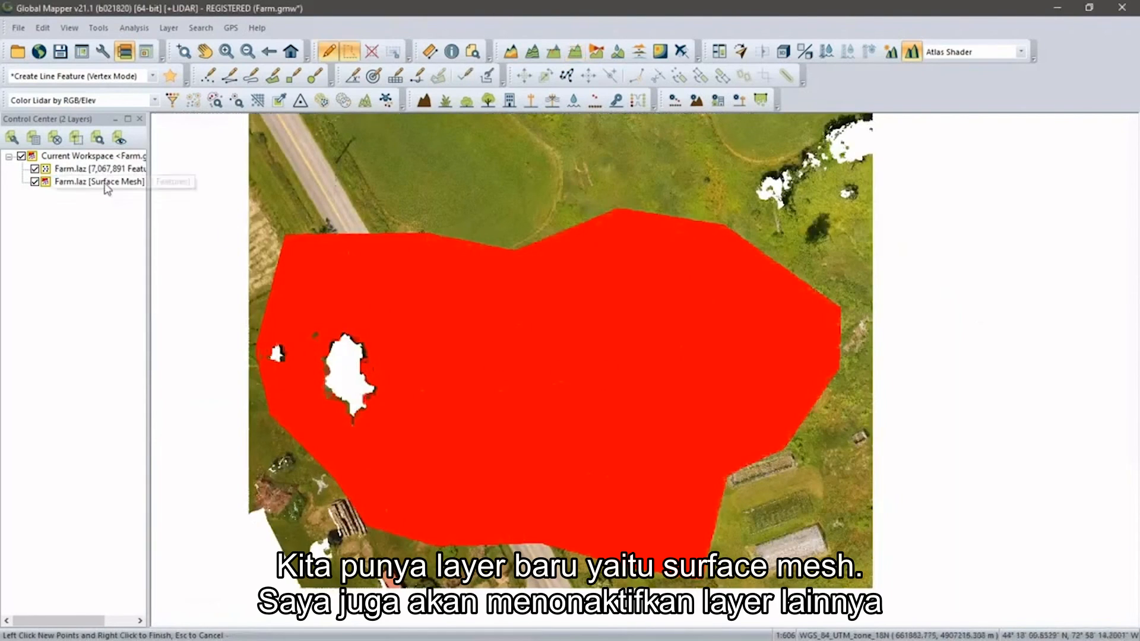
# Step: Hide the farm's lidar point layer and examine the surface mesh from several angles in the 3D view, then close that view
pyautogui.click(34, 170)
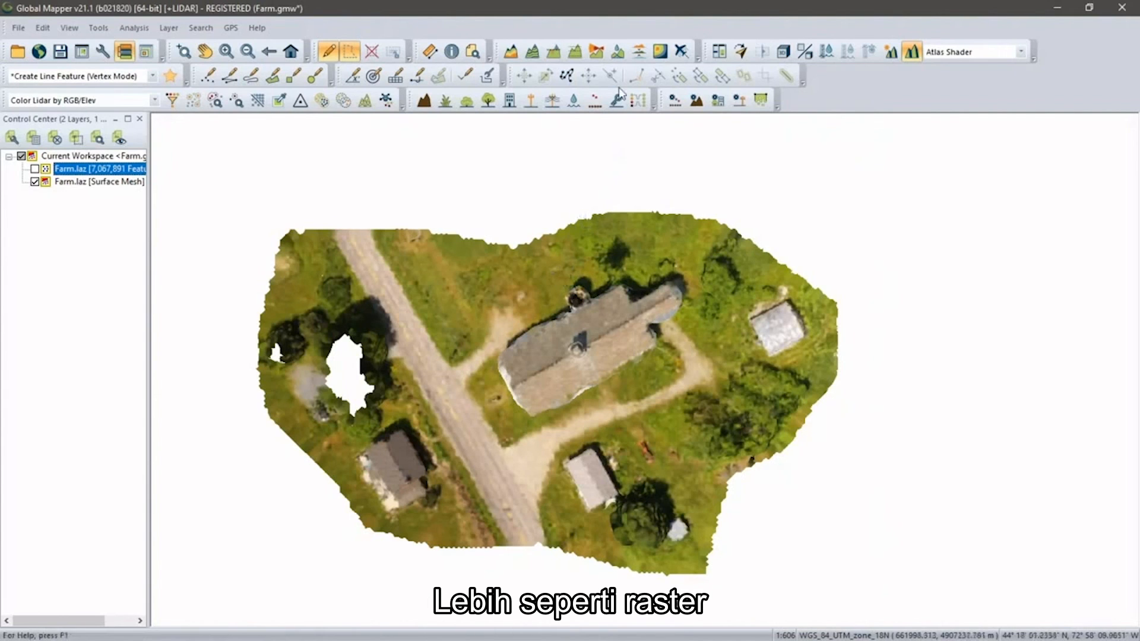
pyautogui.click(782, 52)
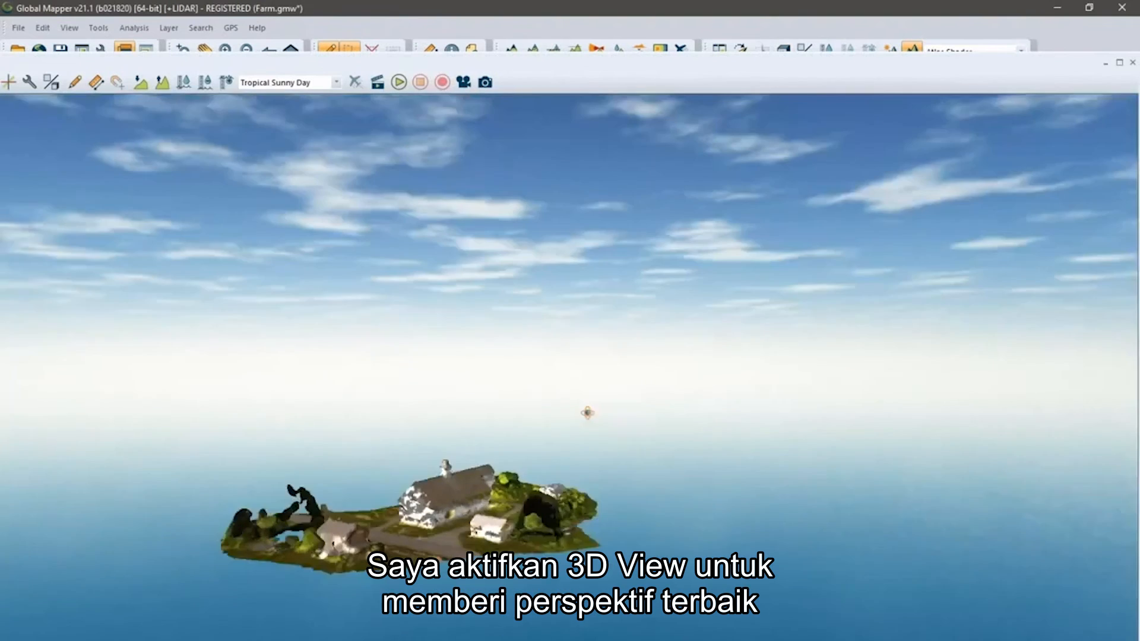
pyautogui.moveTo(587, 413); pyautogui.dragTo(754, 481)
pyautogui.scroll(2, 558, 534)
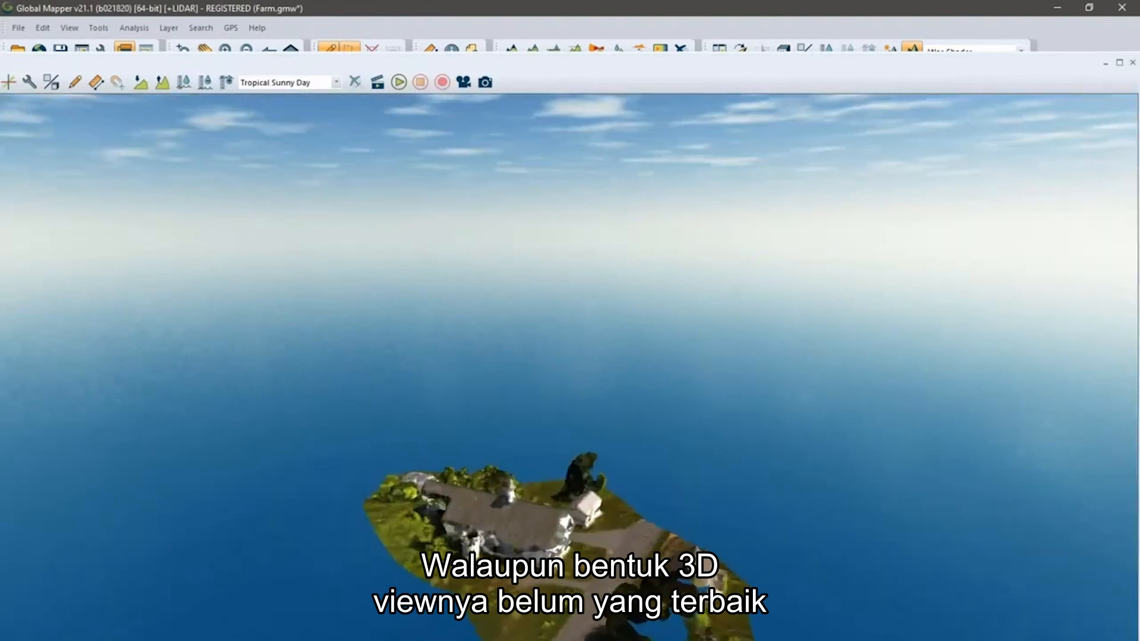
pyautogui.moveTo(558, 552); pyautogui.dragTo(563, 499)
pyautogui.moveTo(567, 572); pyautogui.dragTo(517, 404, button='middle')
pyautogui.moveTo(518, 403); pyautogui.dragTo(616, 393)
pyautogui.moveTo(509, 439)
pyautogui.mouseDown()
pyautogui.moveTo(445, 469)
pyautogui.moveTo(545, 471)
pyautogui.moveTo(544, 491)
pyautogui.moveTo(541, 459)
pyautogui.moveTo(504, 451)
pyautogui.mouseUp()
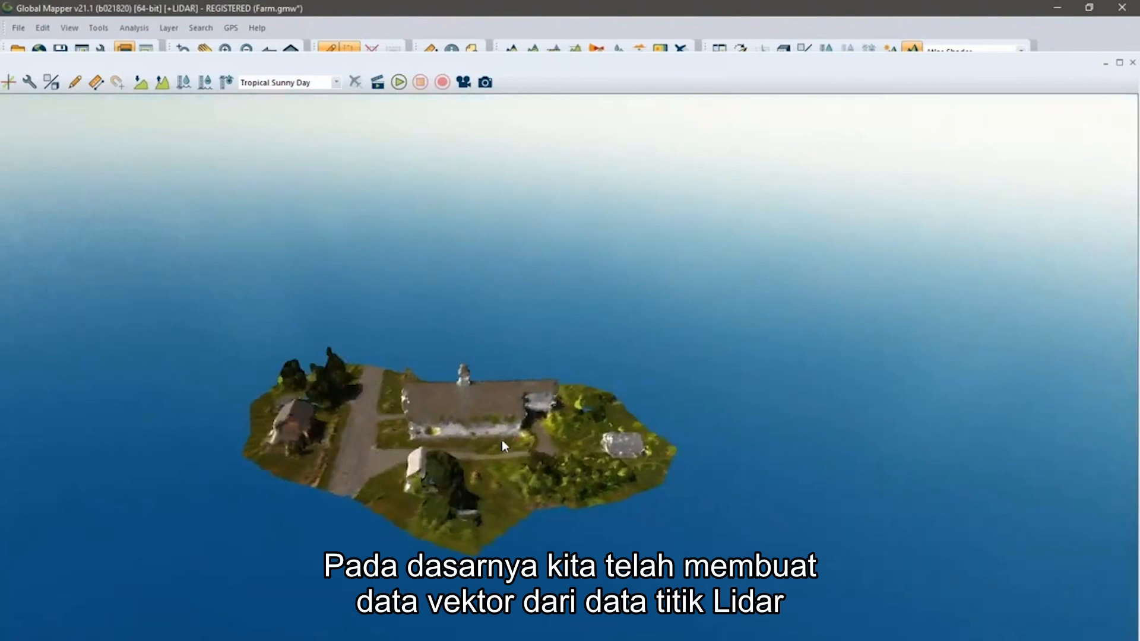
pyautogui.moveTo(447, 429); pyautogui.dragTo(515, 465)
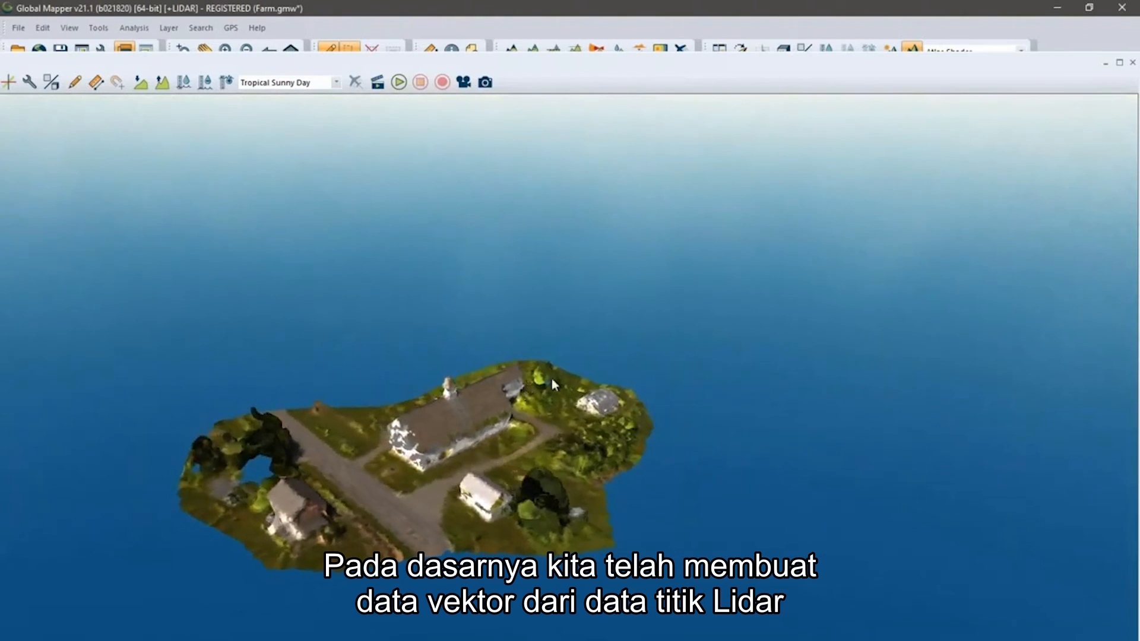
pyautogui.click(1132, 62)
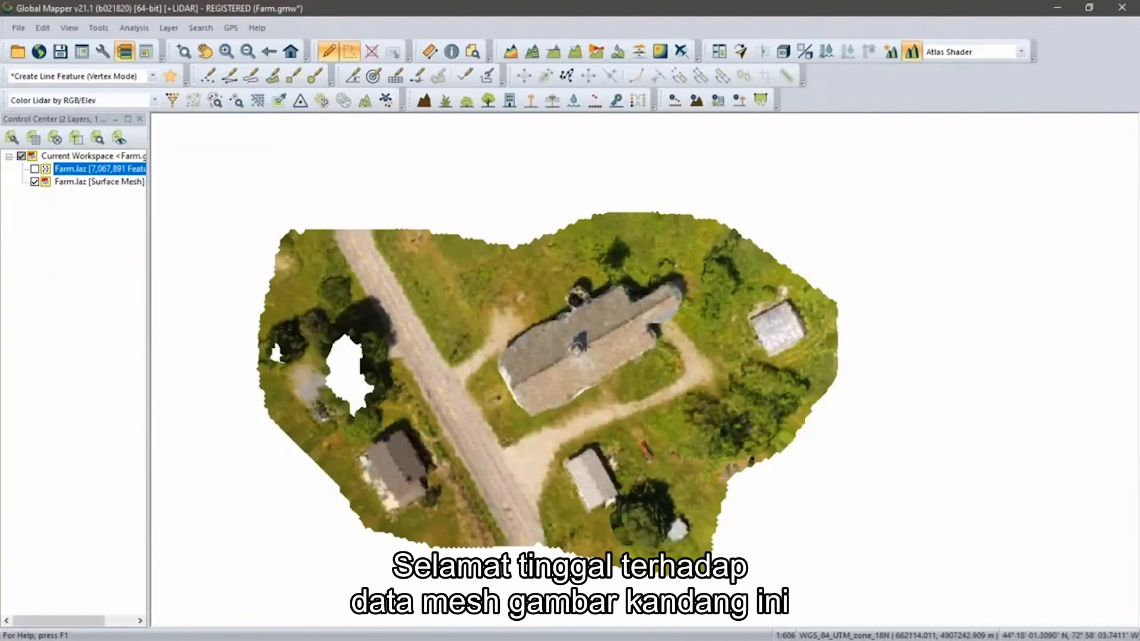
# Step: Unload the Farm workspace without saving its changes and open the Drone.gmw workspace
pyautogui.hotkey('ctrl', 'u')
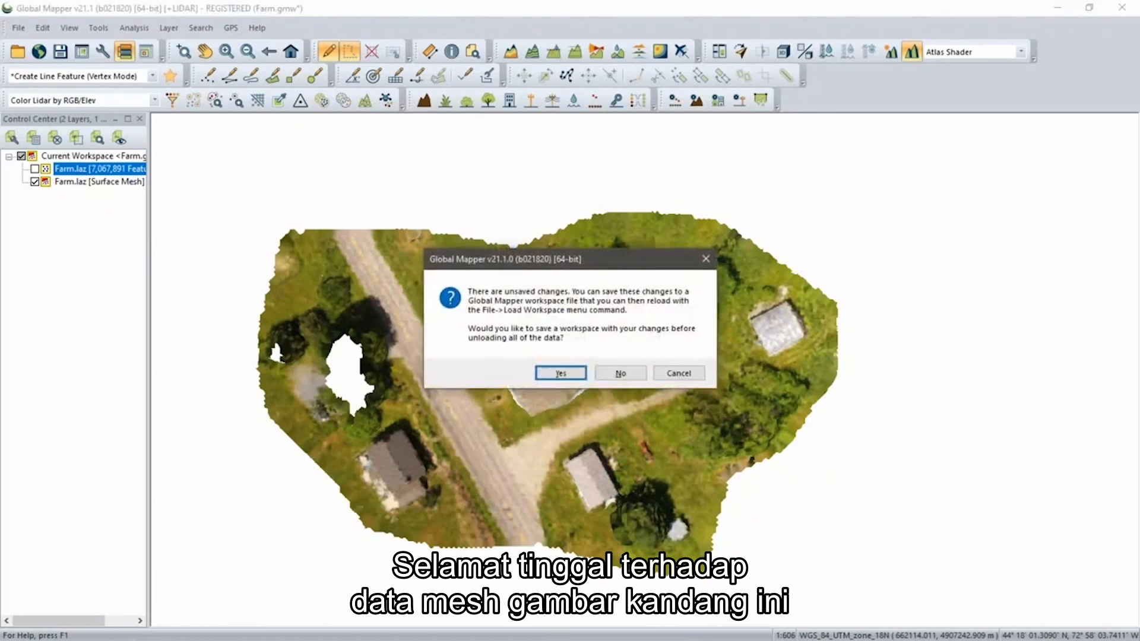
pyautogui.click(620, 373)
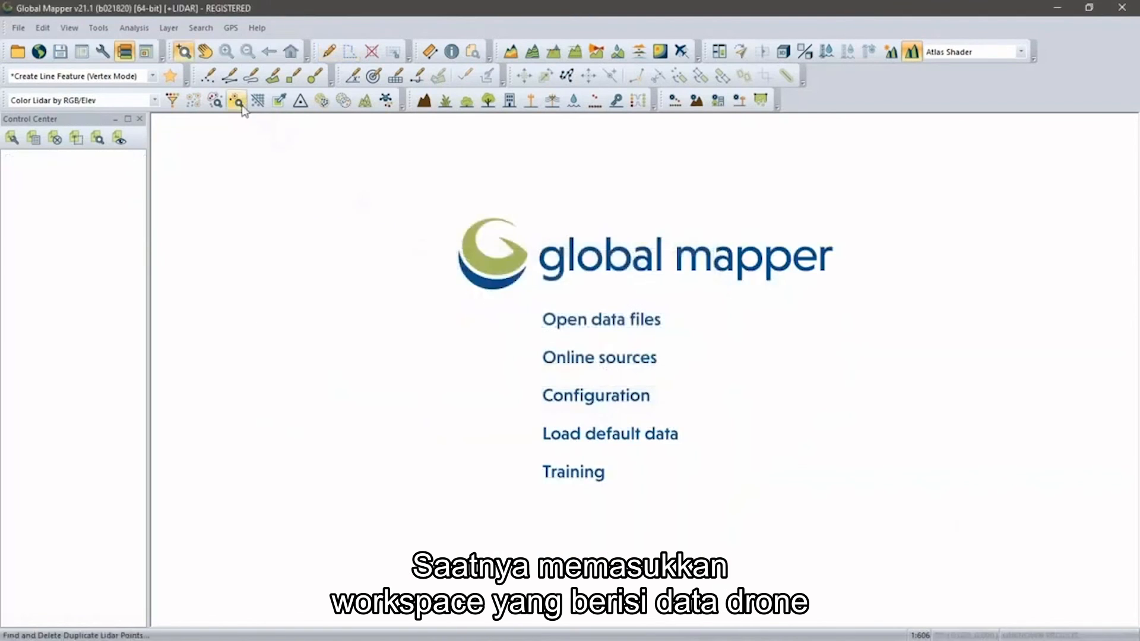
pyautogui.click(19, 27)
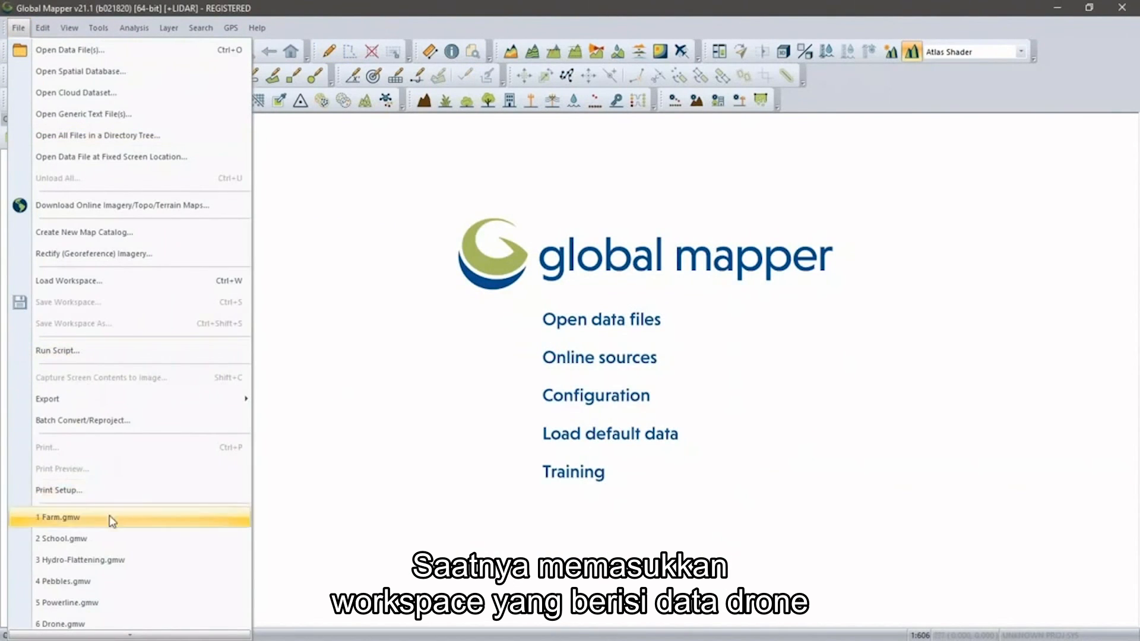
pyautogui.click(117, 622)
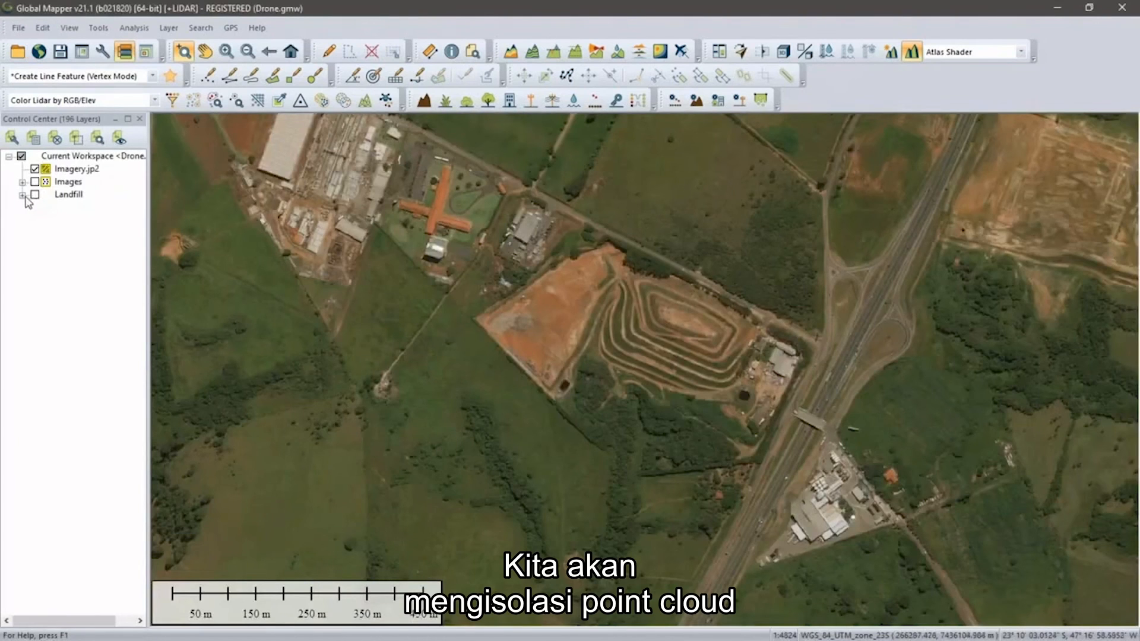
# Step: Show only the Point Cloud layer of the Landfill group and color the lidar by classification
pyautogui.click(22, 195)
pyautogui.click(48, 208)
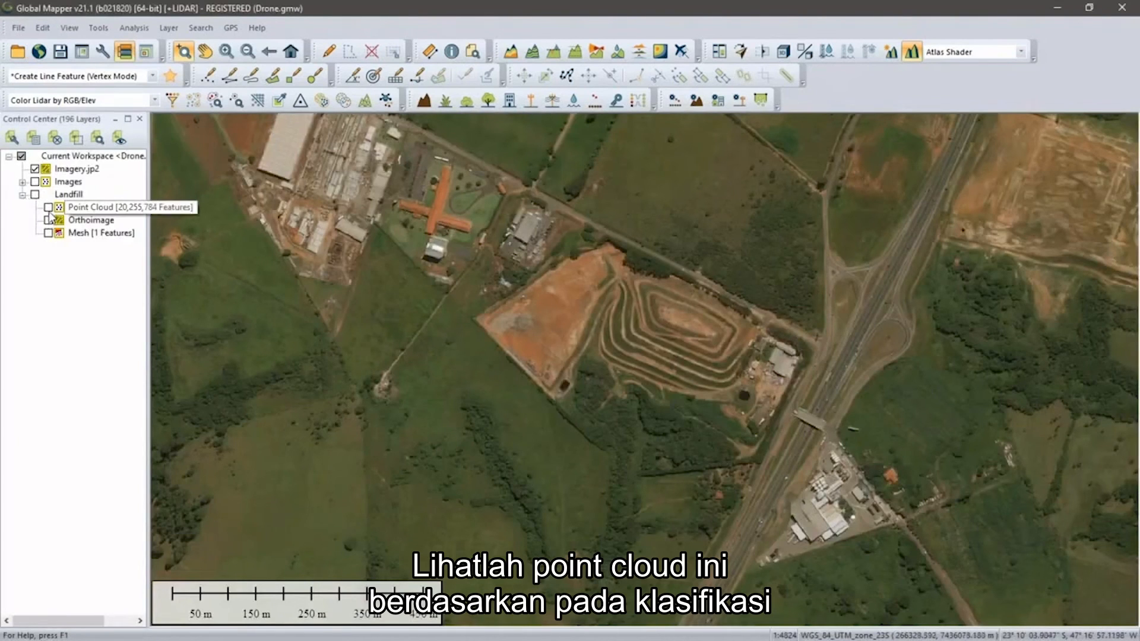
pyautogui.click(22, 157)
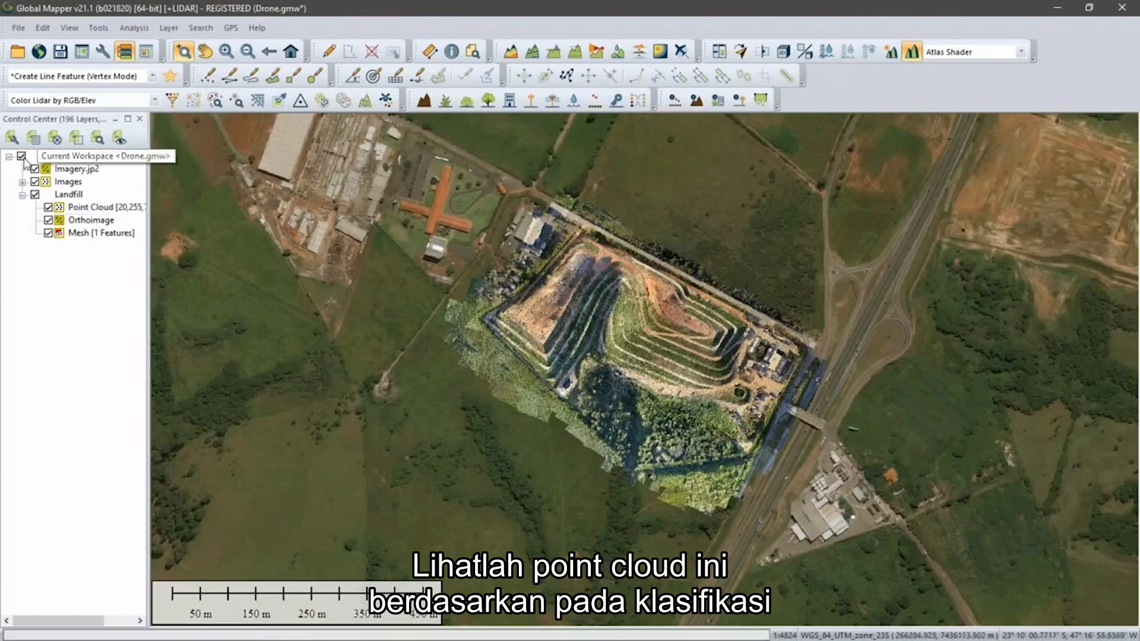
pyautogui.click(21, 156)
pyautogui.click(21, 156)
pyautogui.click(22, 156)
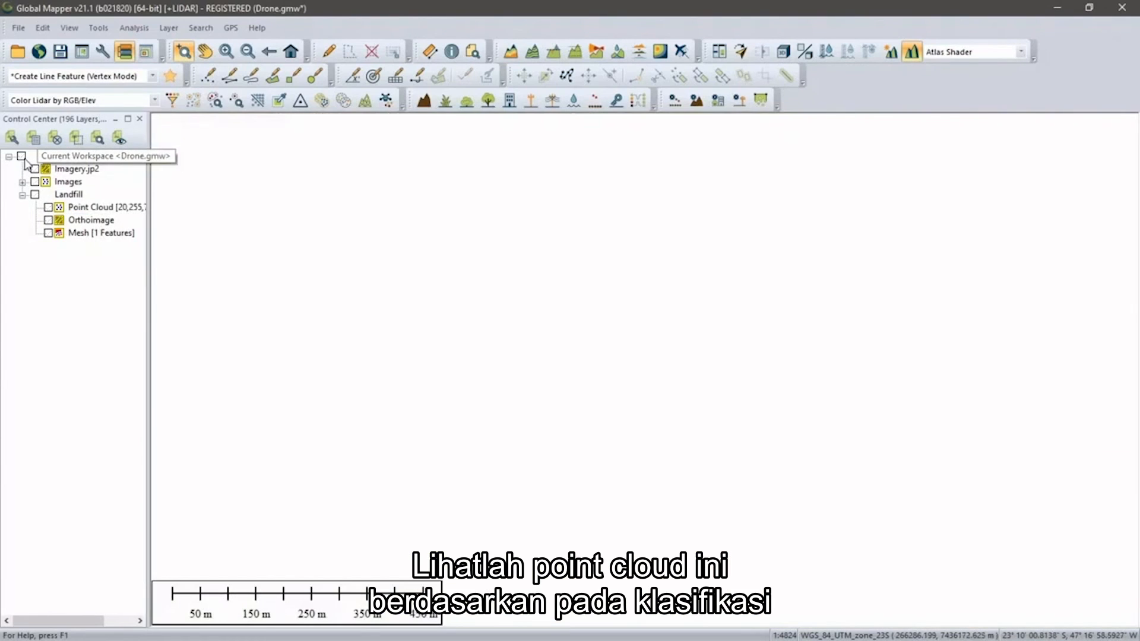
pyautogui.click(48, 207)
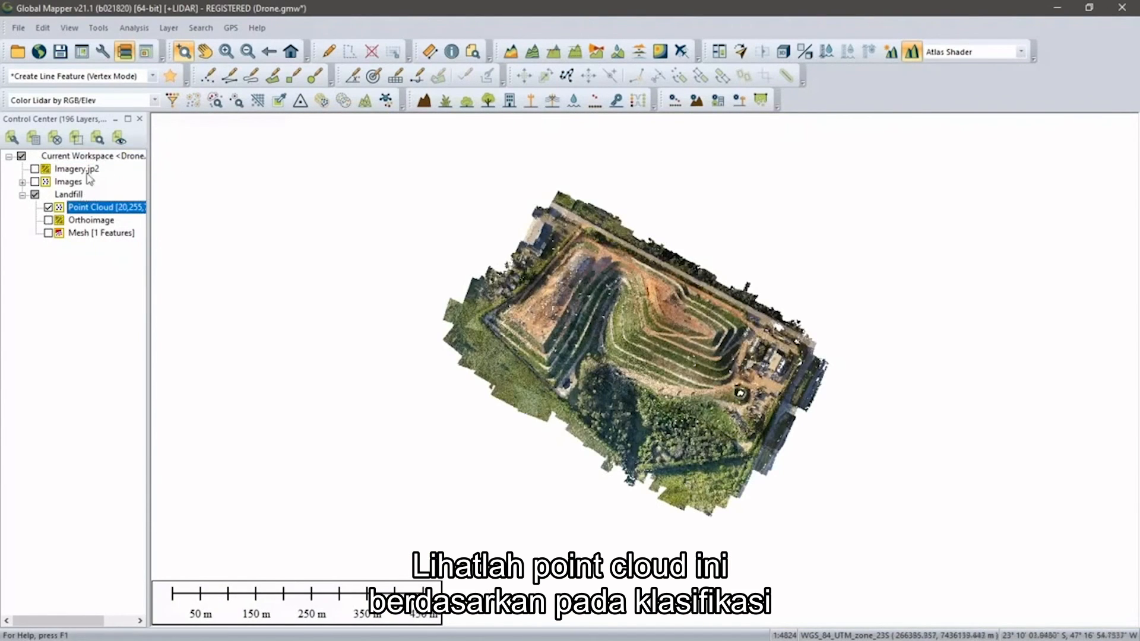
pyautogui.click(76, 100)
pyautogui.click(76, 142)
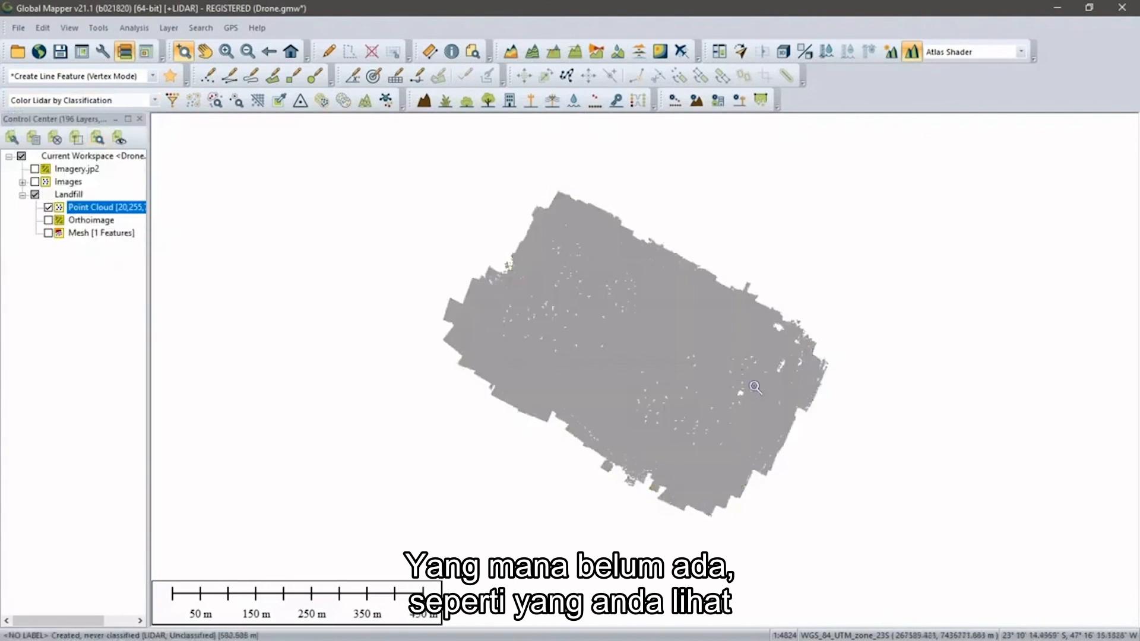
# Step: Automatically classify ground points in the landfill point cloud with a bin size of 5 point spacings and 0.3 m minimum height departure
pyautogui.scroll(4, 561, 350)
pyautogui.scroll(-2, 603, 348)
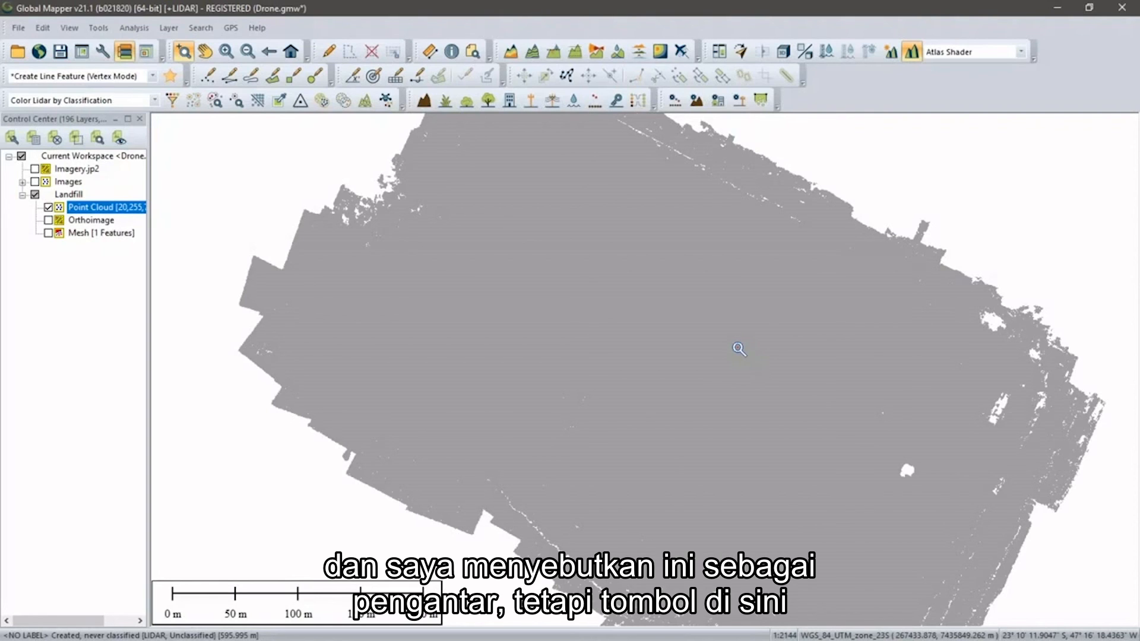
pyautogui.click(700, 102)
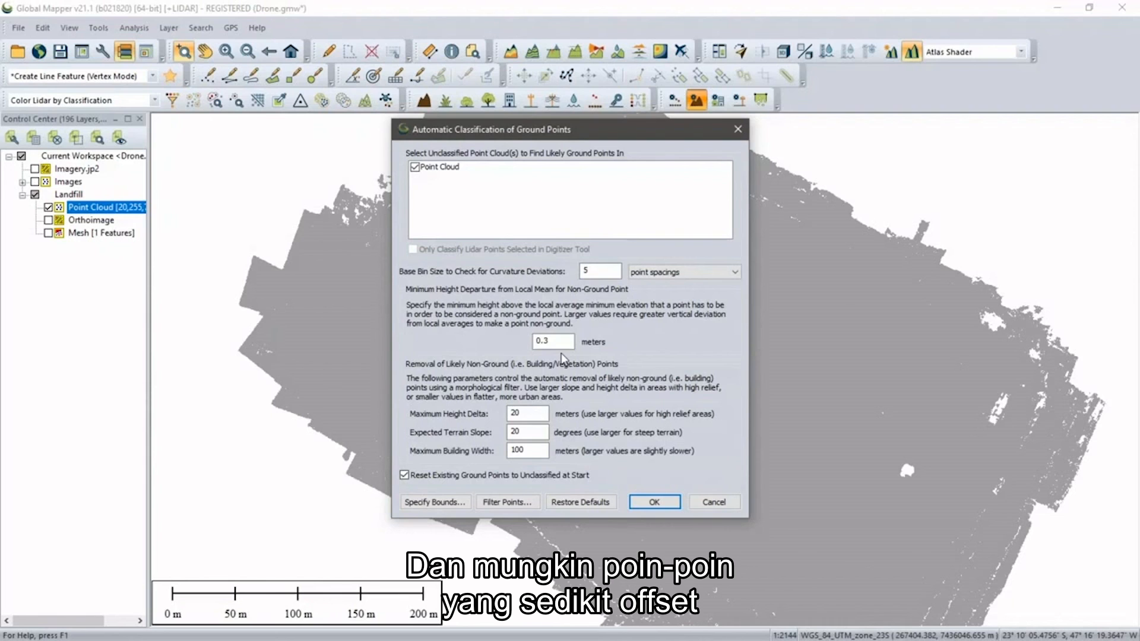
pyautogui.click(653, 502)
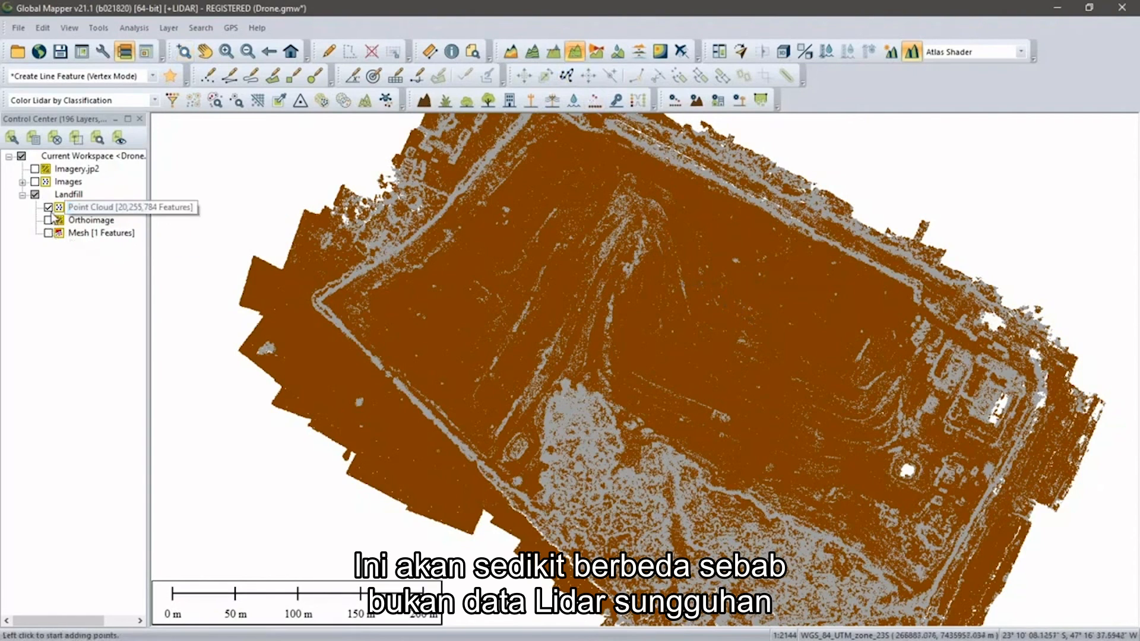
# Step: Set the path profile's normal distance for displaying lidar points to 5 meters
pyautogui.click(59, 207)
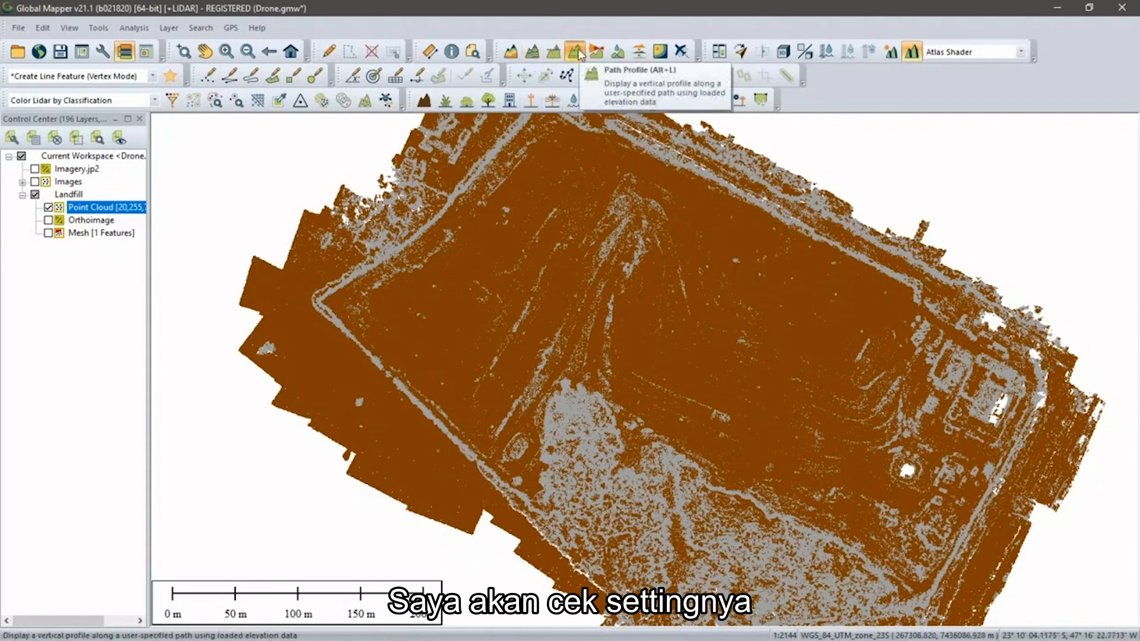
pyautogui.rightClick(714, 286)
pyautogui.click(748, 306)
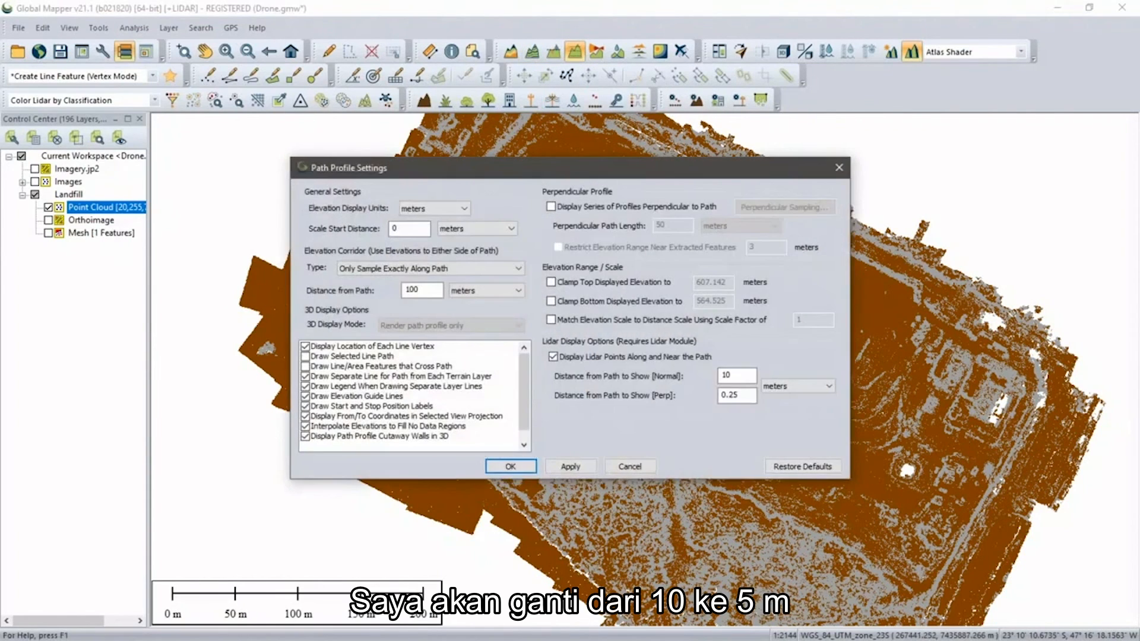
pyautogui.moveTo(738, 375); pyautogui.dragTo(707, 373)
pyautogui.write('5')
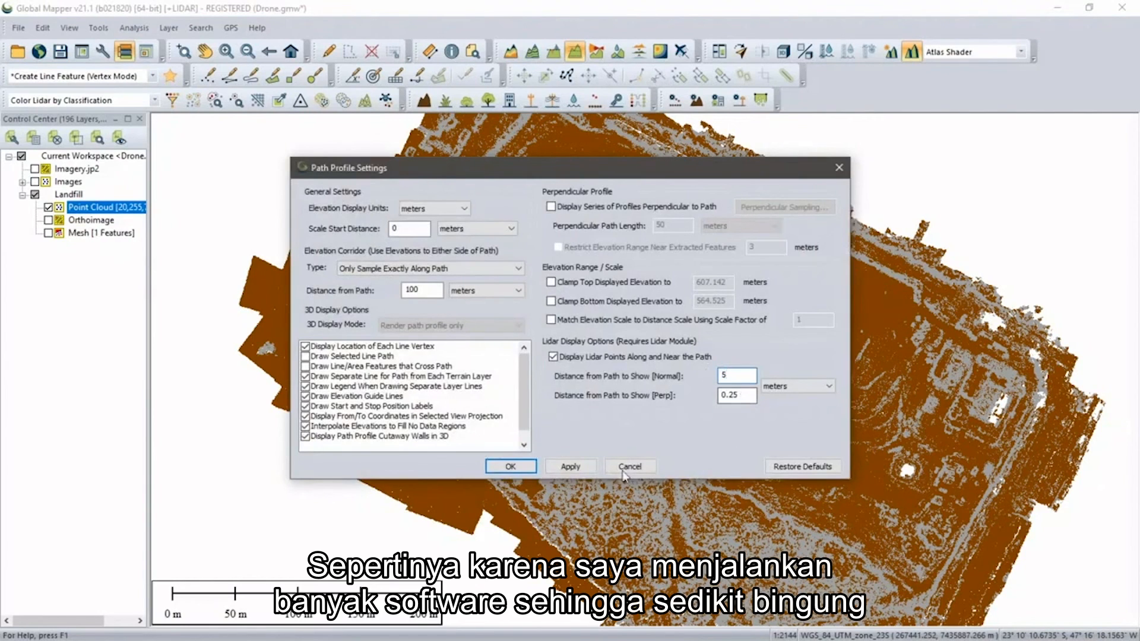
pyautogui.click(511, 467)
# Step: Cut a path profile about 93 m long roughly north to south down the landfill terraces, check the ground classification, and close it
pyautogui.click(738, 275)
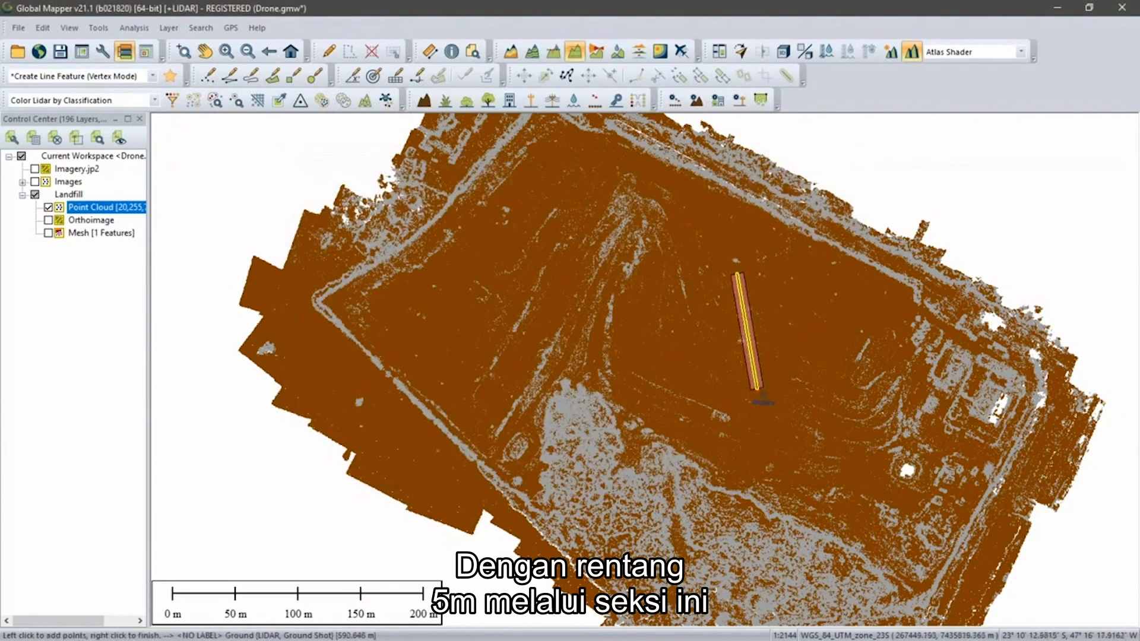
pyautogui.rightClick(760, 394)
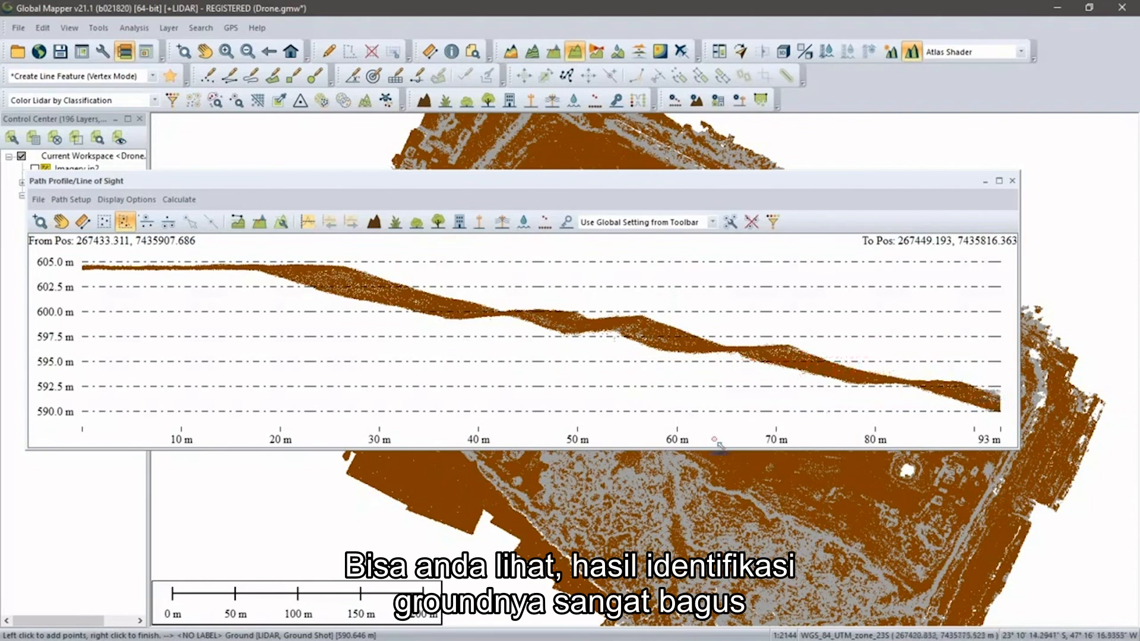
pyautogui.click(1012, 180)
# Step: Cut a path profile about 103 m long from northeast to southwest across the landfill, check its classified points, and close it
pyautogui.click(764, 266)
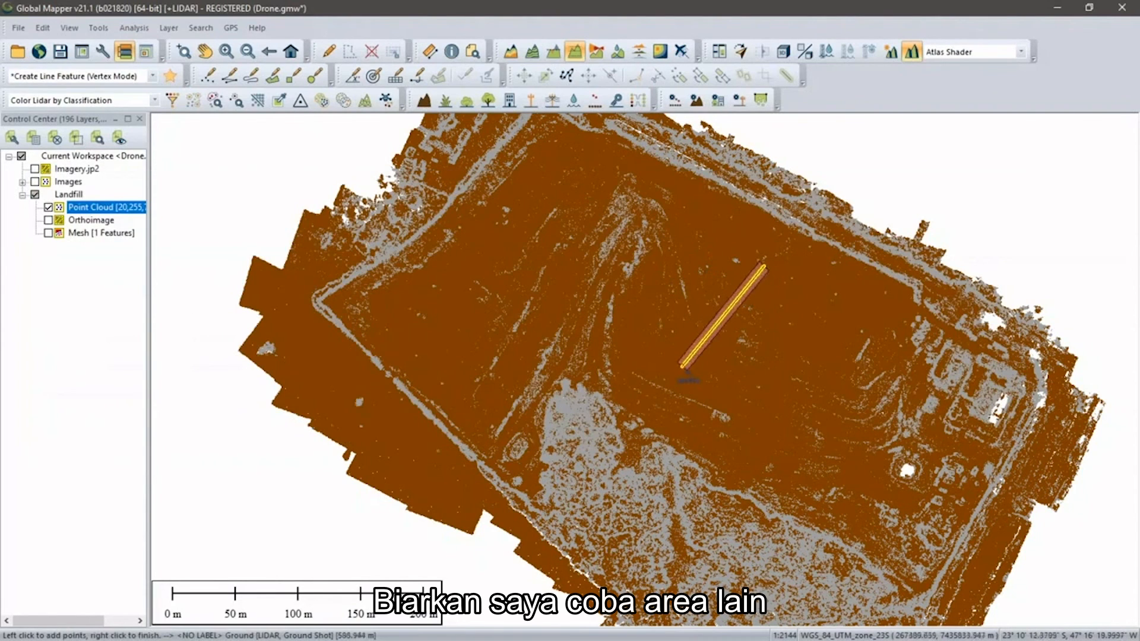
pyautogui.rightClick(683, 370)
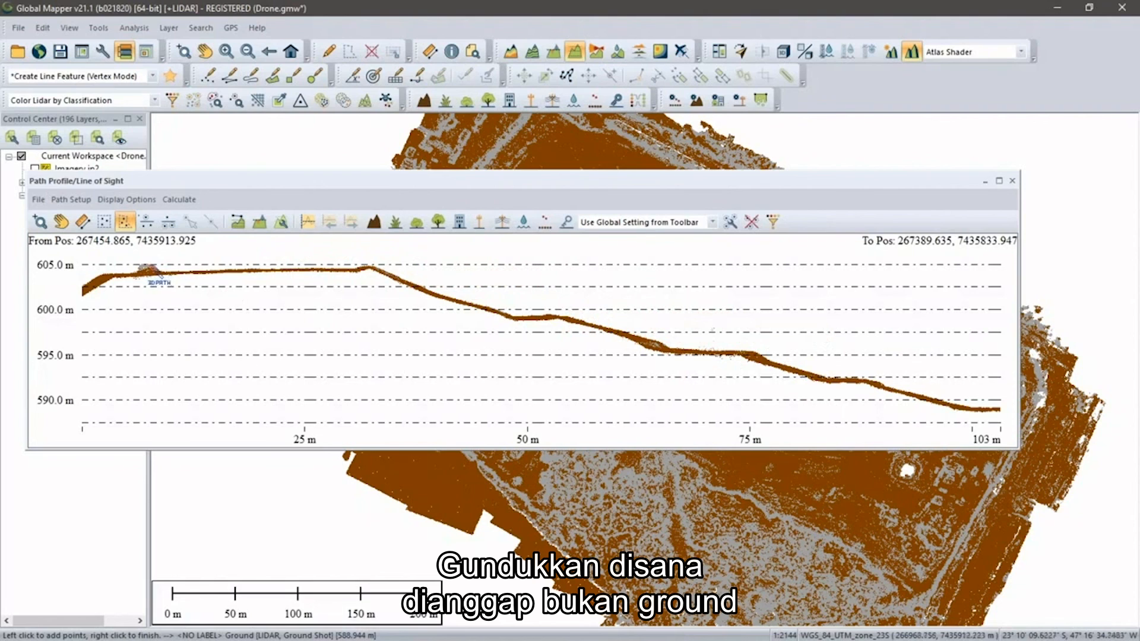
pyautogui.click(1013, 181)
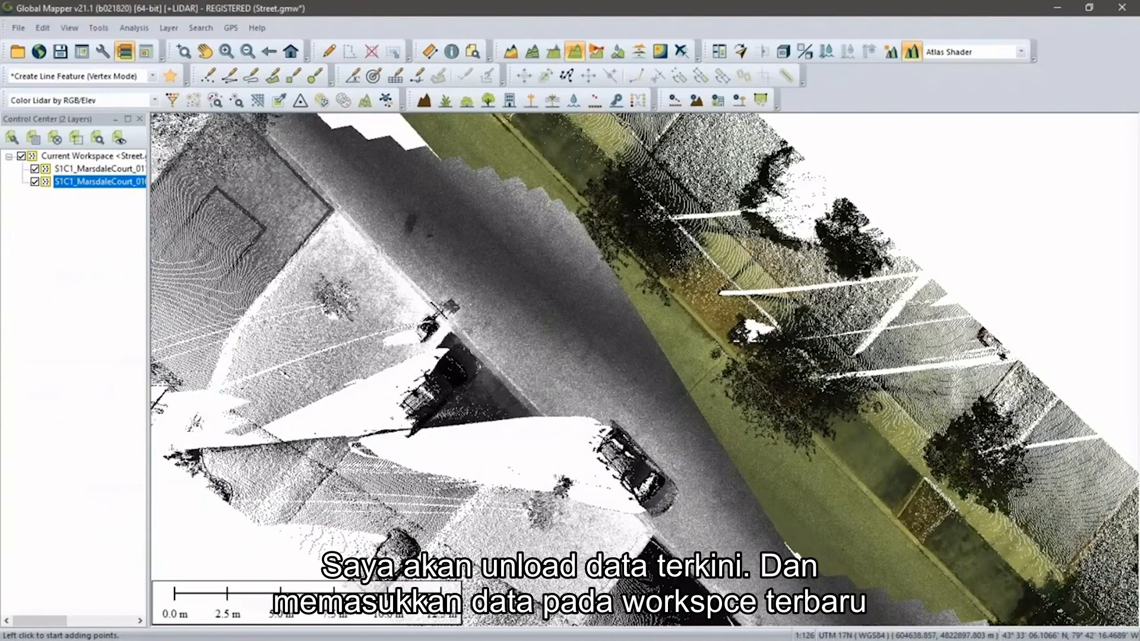
# Step: Unload the Street workspace without saving its changes and open the Powerline.gmw workspace
pyautogui.hotkey('ctrl', 'u')
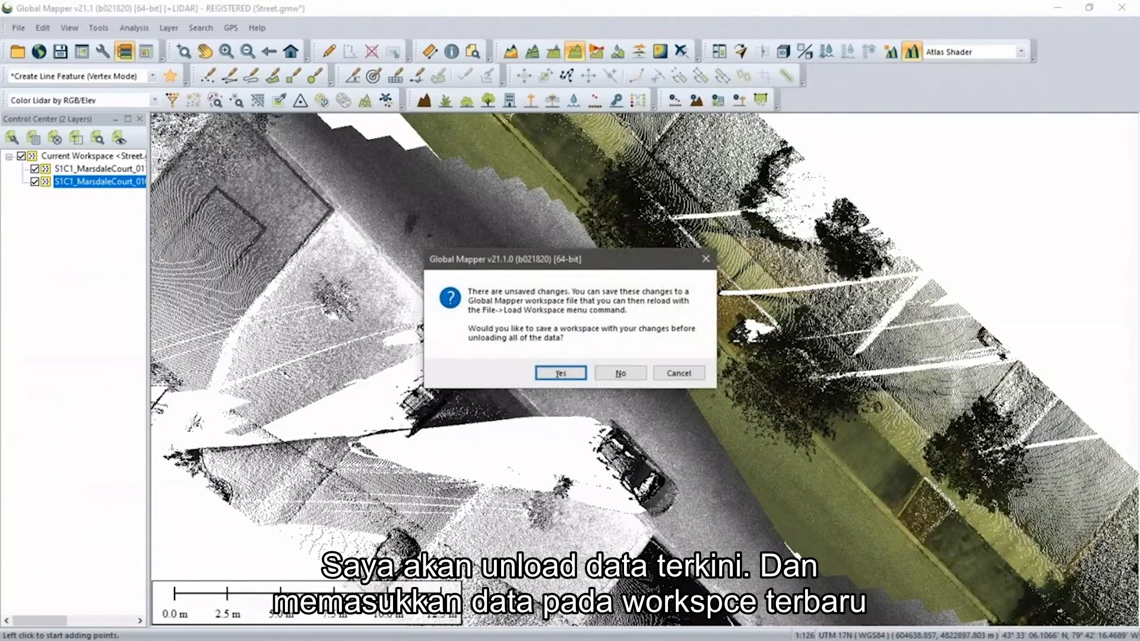
pyautogui.click(621, 373)
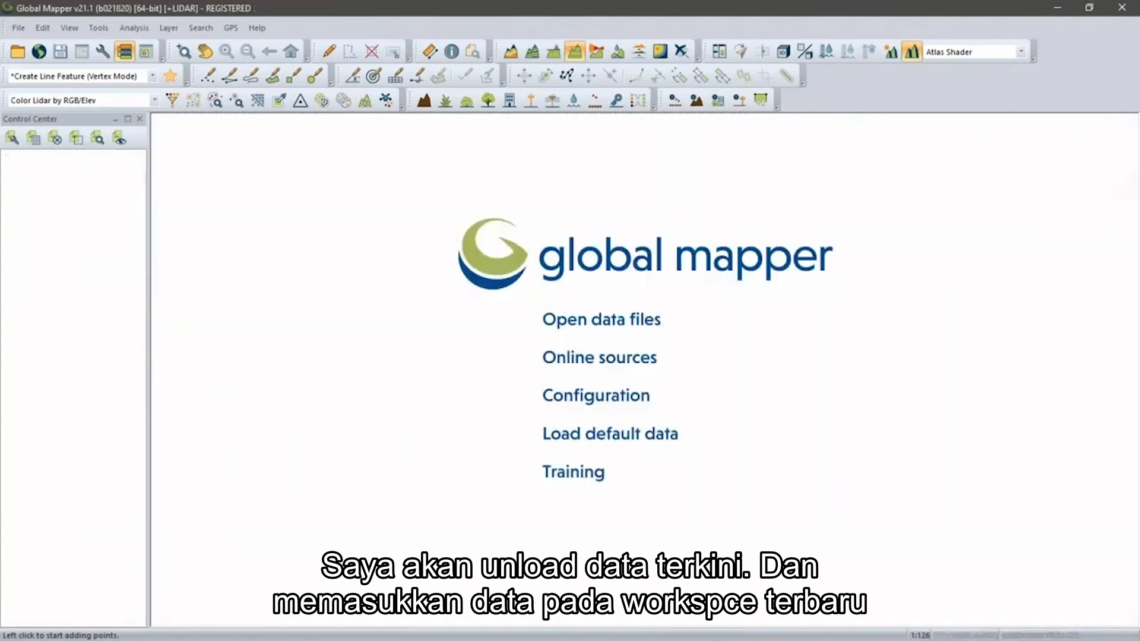
pyautogui.moveTo(897, 251); pyautogui.dragTo(897, 252)
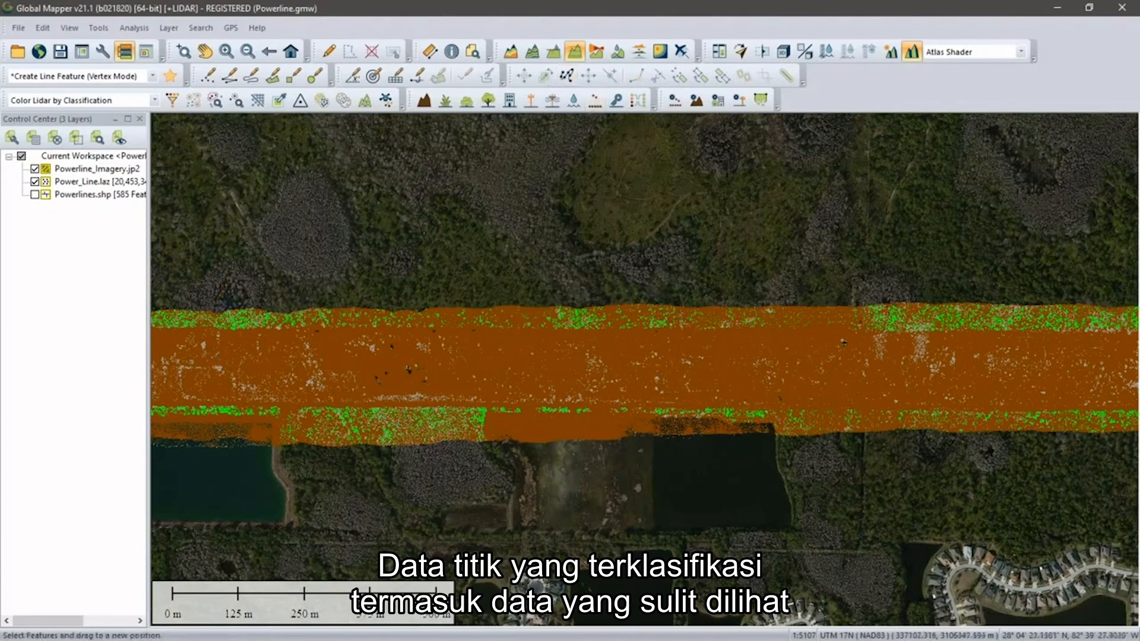
# Step: Filter the lidar display to only class 14 Wire - Conductor (Phase) to inspect the powerlines, and re-enable all classifications
pyautogui.click(173, 100)
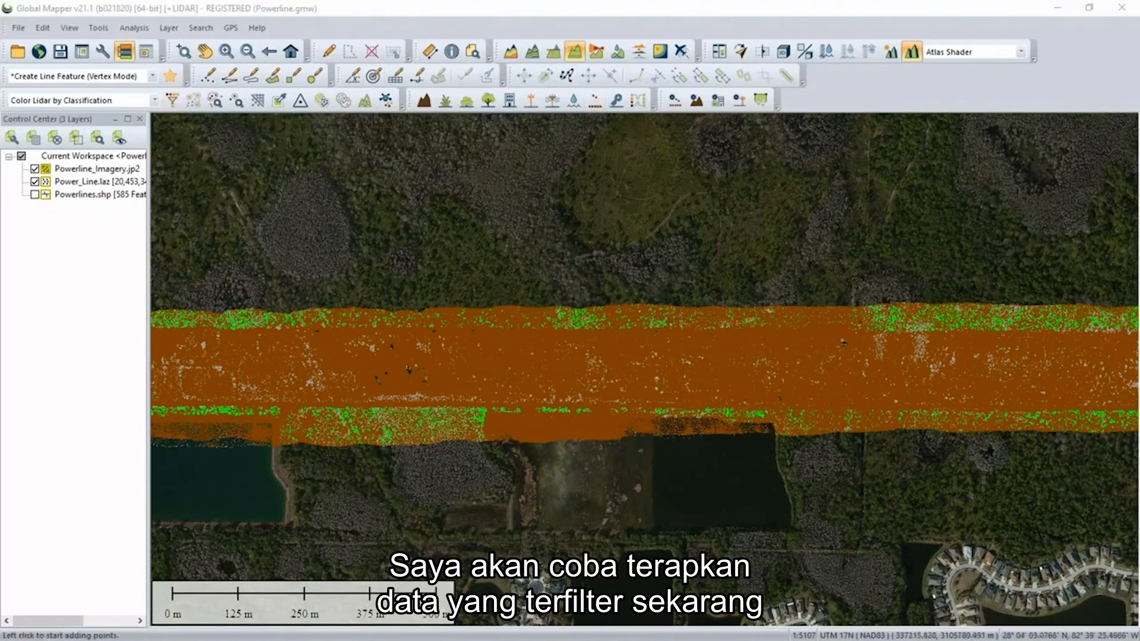
pyautogui.click(598, 326)
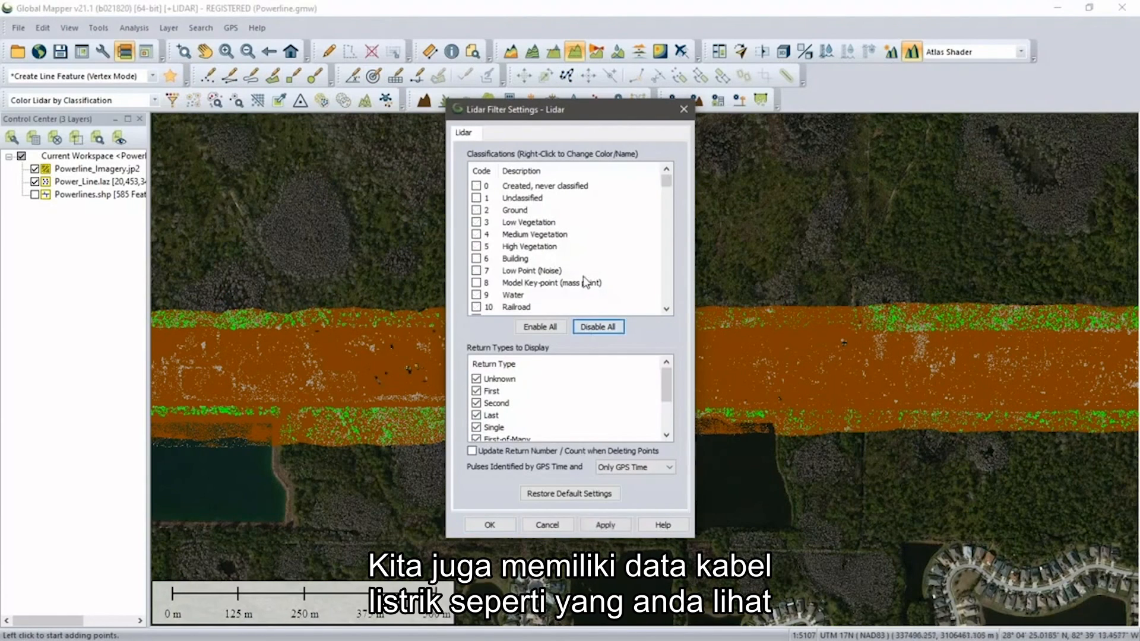
pyautogui.scroll(-2, 585, 282)
pyautogui.click(476, 283)
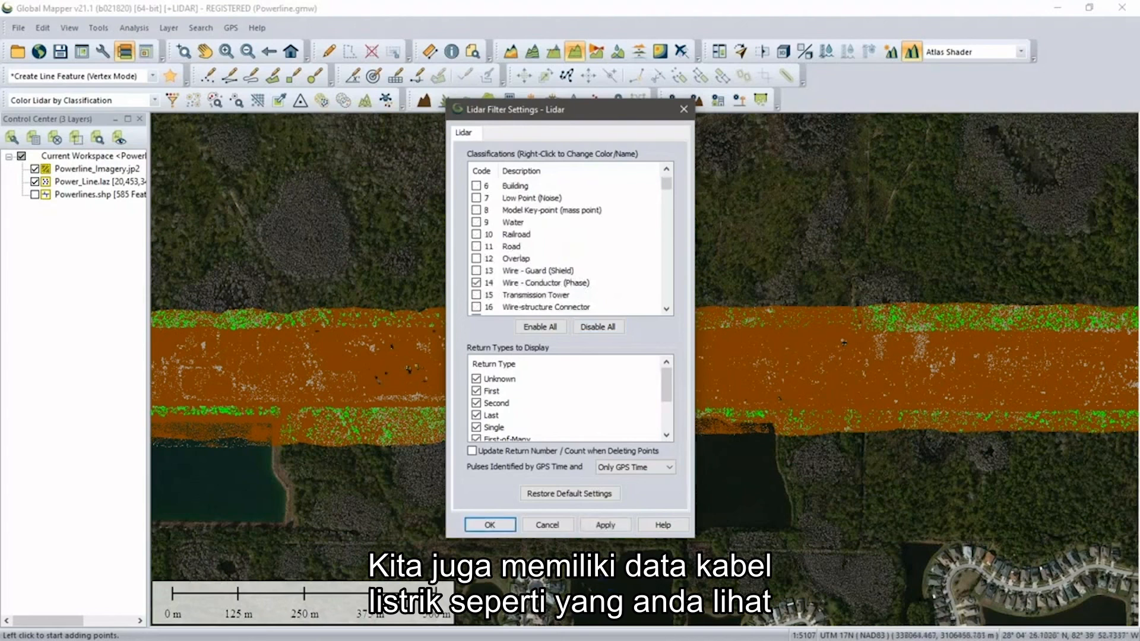
pyautogui.click(605, 525)
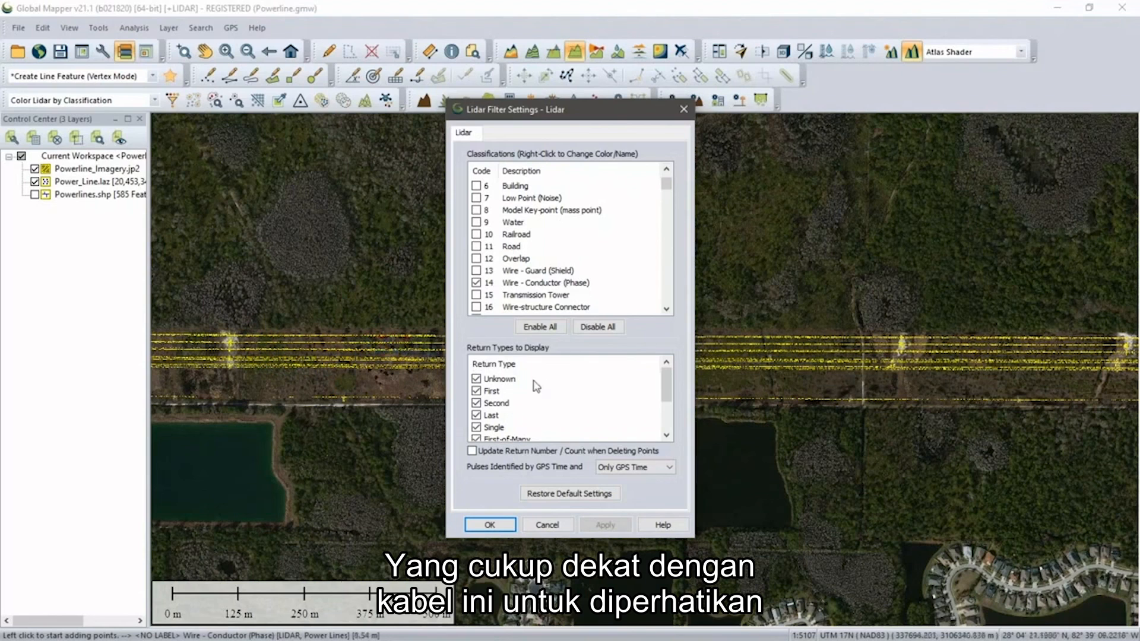
pyautogui.click(541, 327)
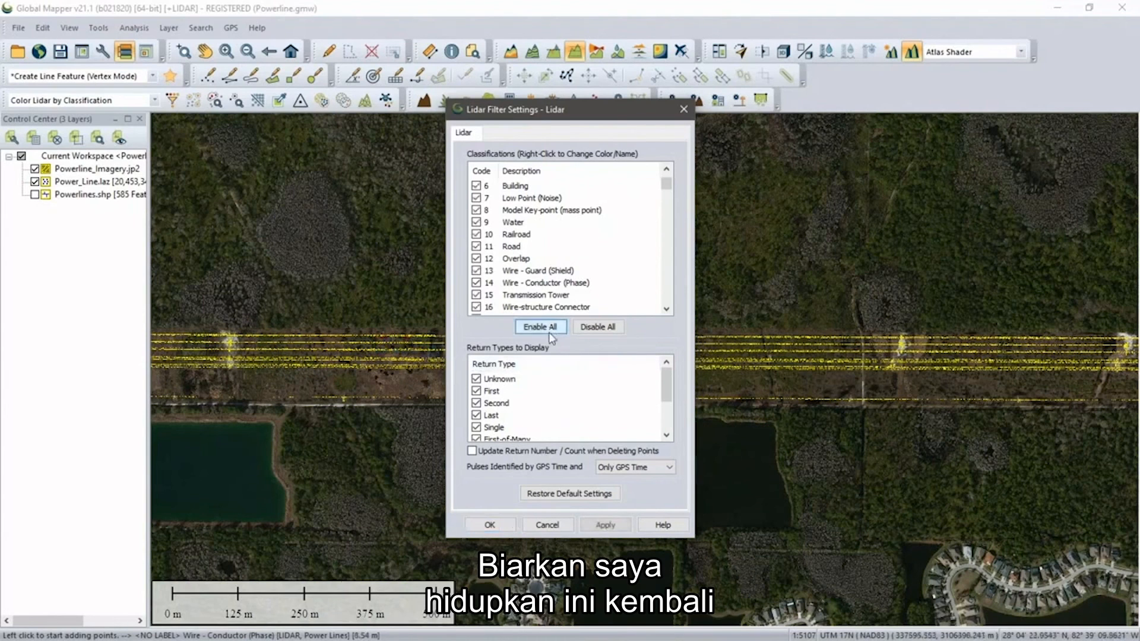
pyautogui.click(490, 525)
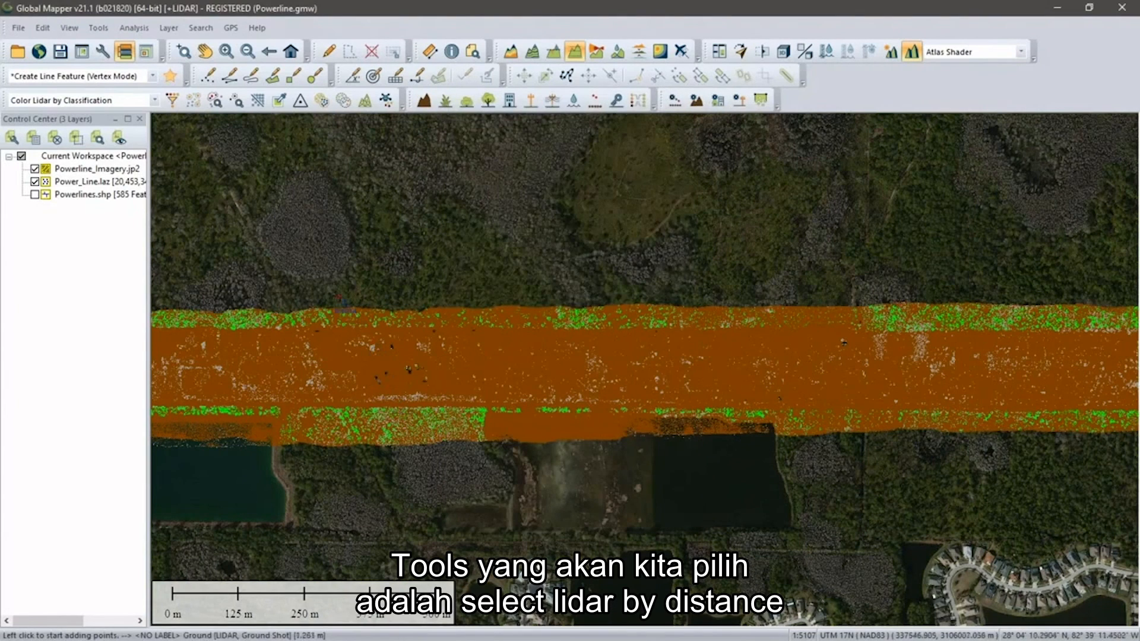
# Step: Set up a lidar selection by distance for High Vegetation points within 15 meters of Wire - Conductor (Phase) points in Power_Line.laz
pyautogui.click(212, 103)
pyautogui.click(212, 102)
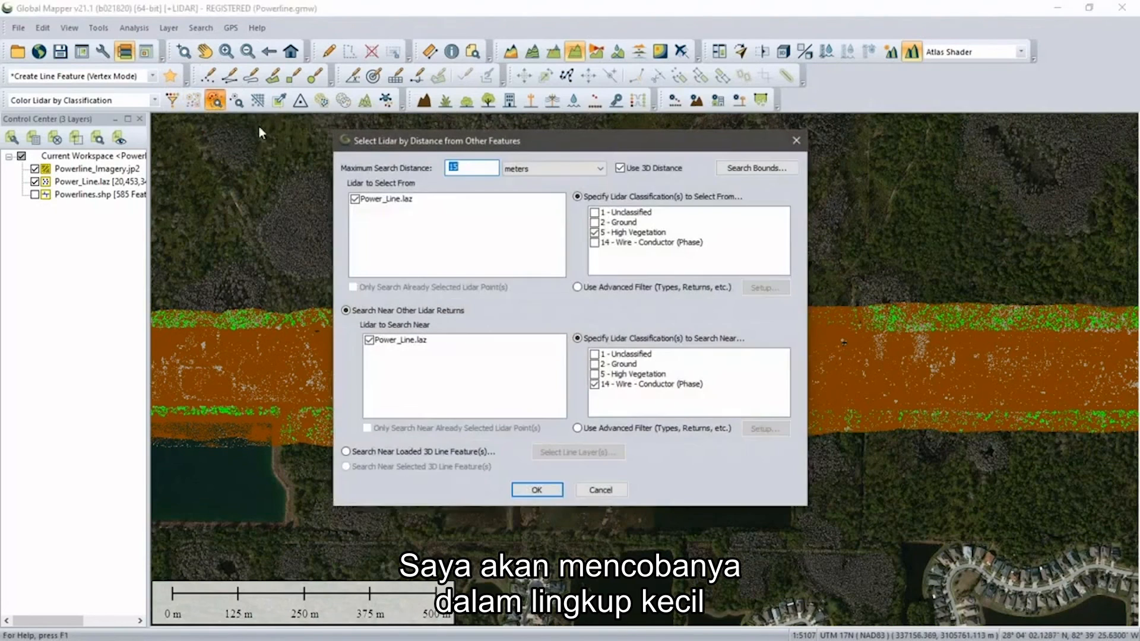
pyautogui.click(467, 168)
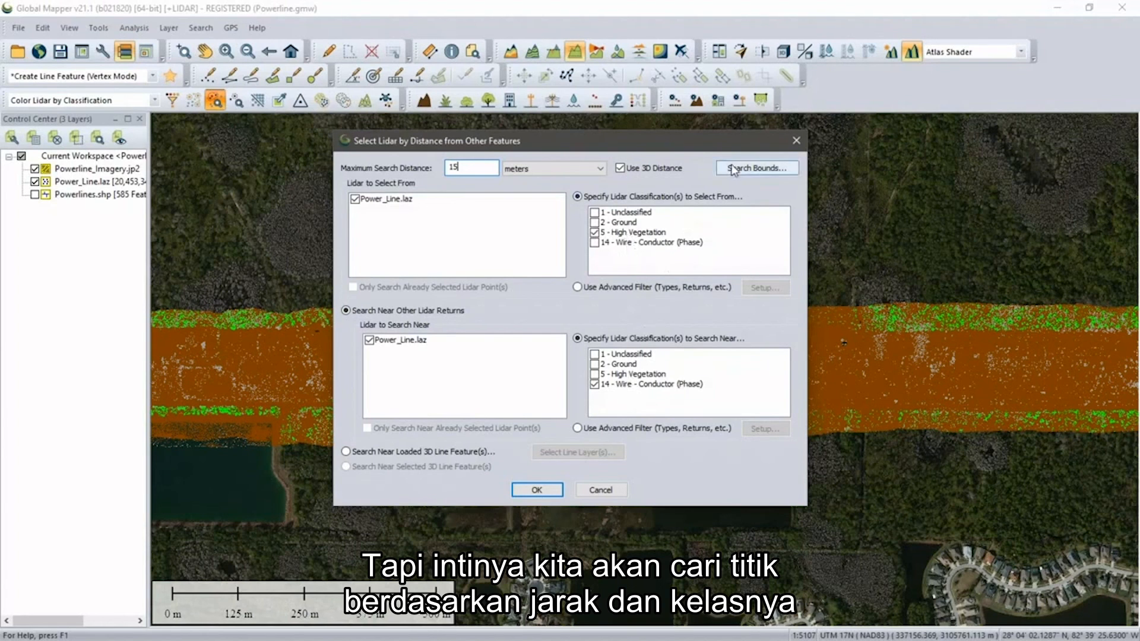
# Step: Limit the search bounds to a box across the middle of the powerline corridor and run the selection by distance
pyautogui.click(757, 169)
pyautogui.click(622, 166)
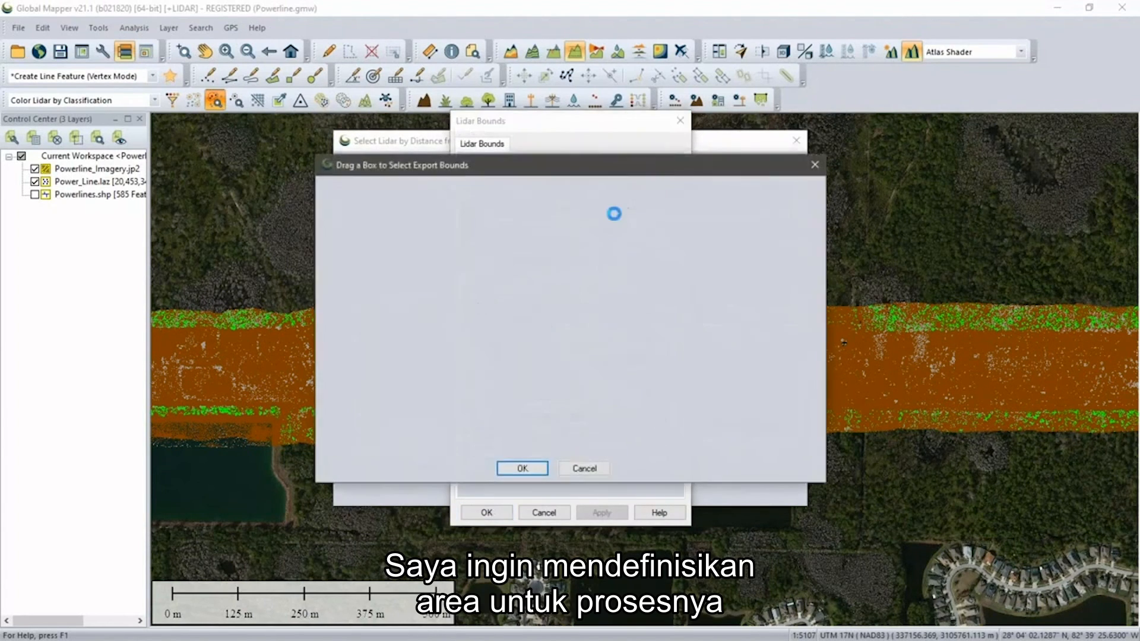
pyautogui.moveTo(506, 238); pyautogui.dragTo(638, 388)
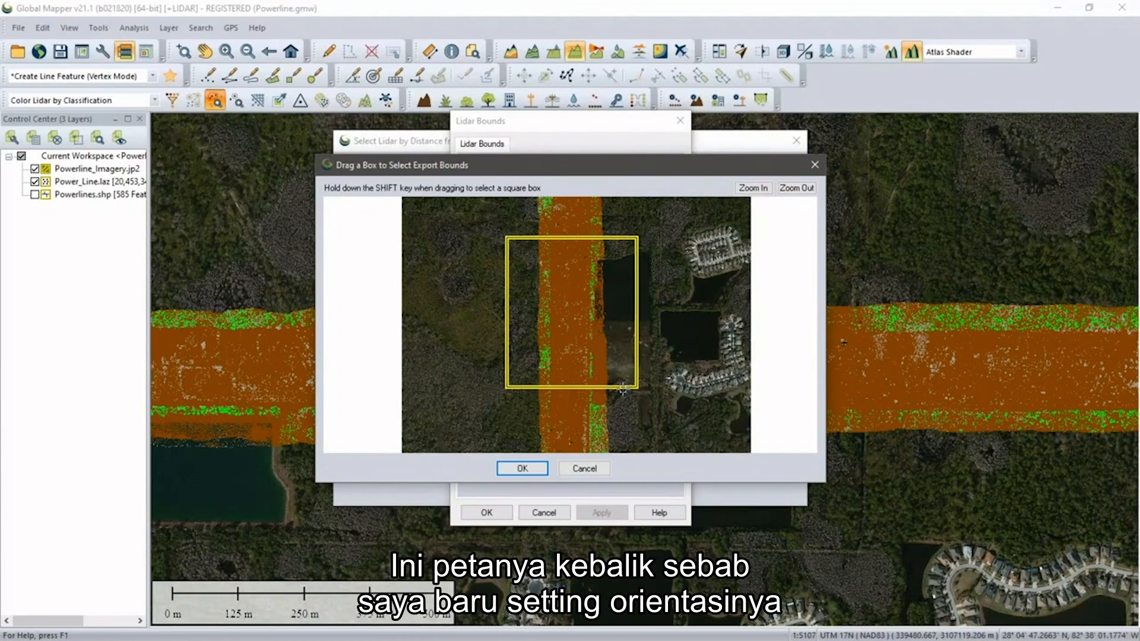
pyautogui.click(525, 471)
pyautogui.click(496, 515)
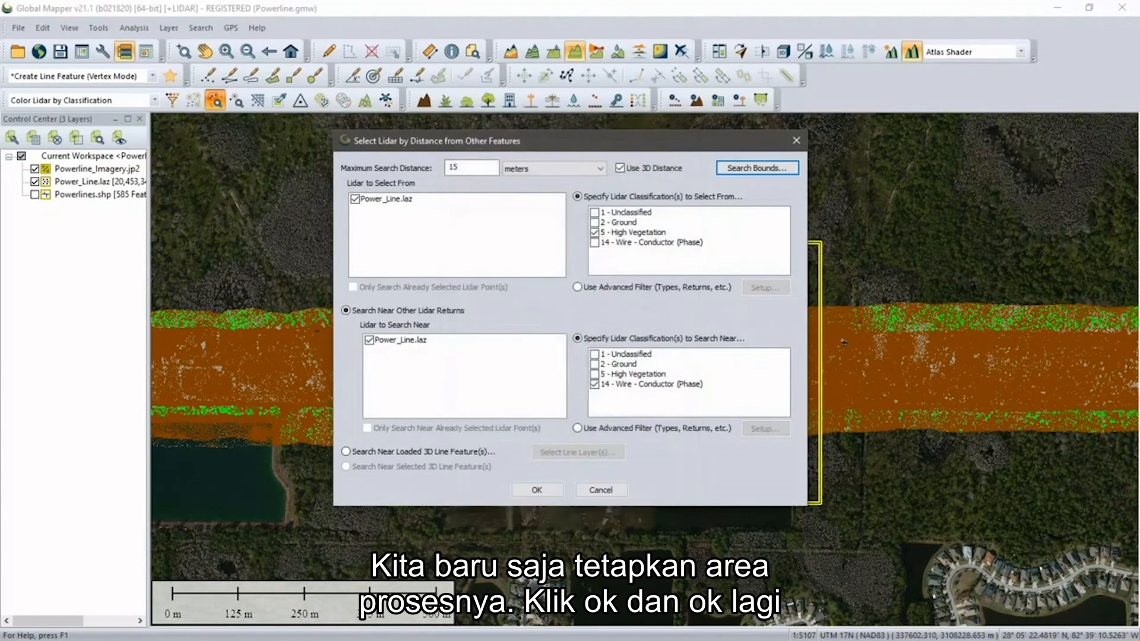
pyautogui.click(550, 494)
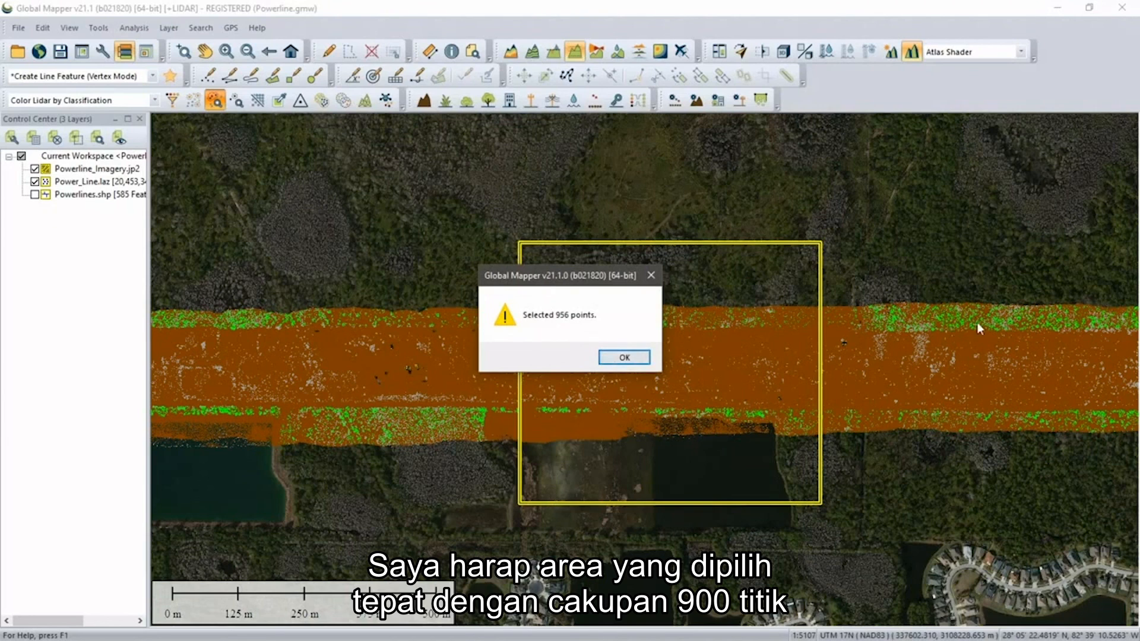
pyautogui.click(618, 358)
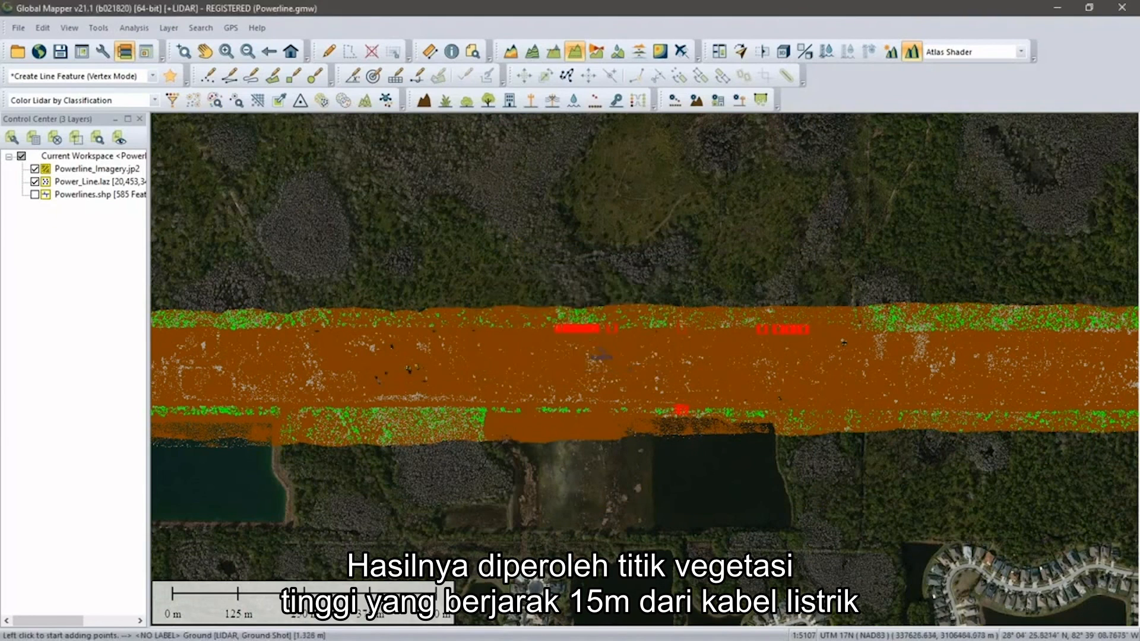
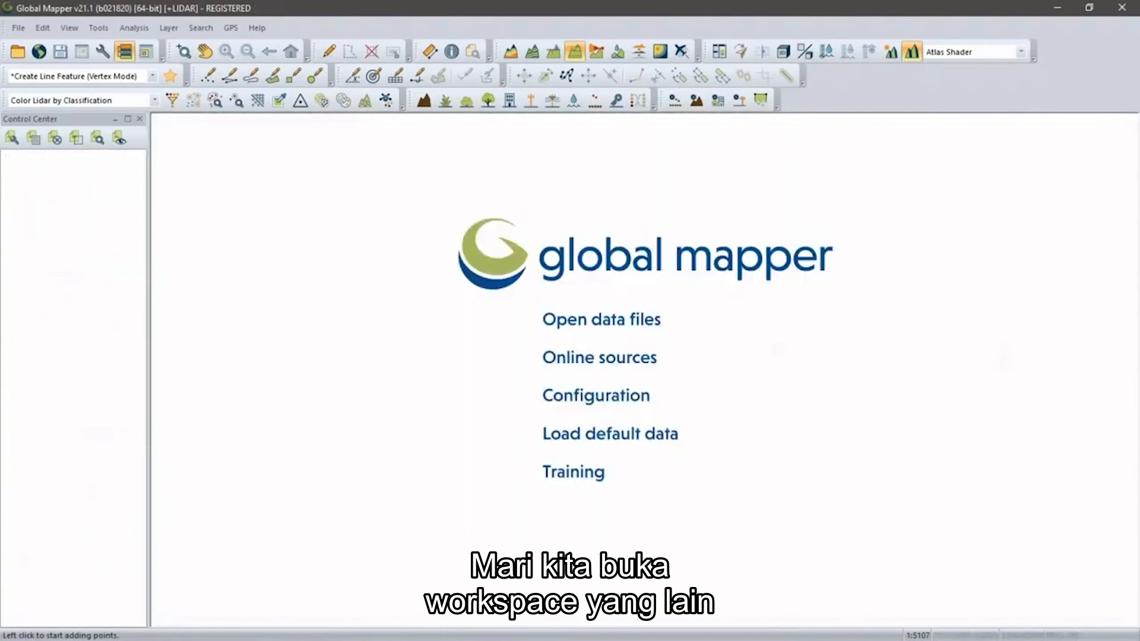
# Step: Open the Pebbles.gmw workspace and compare its two point clouds by hiding and showing the Rocks 1 layer
pyautogui.moveTo(865, 251); pyautogui.dragTo(746, 281)
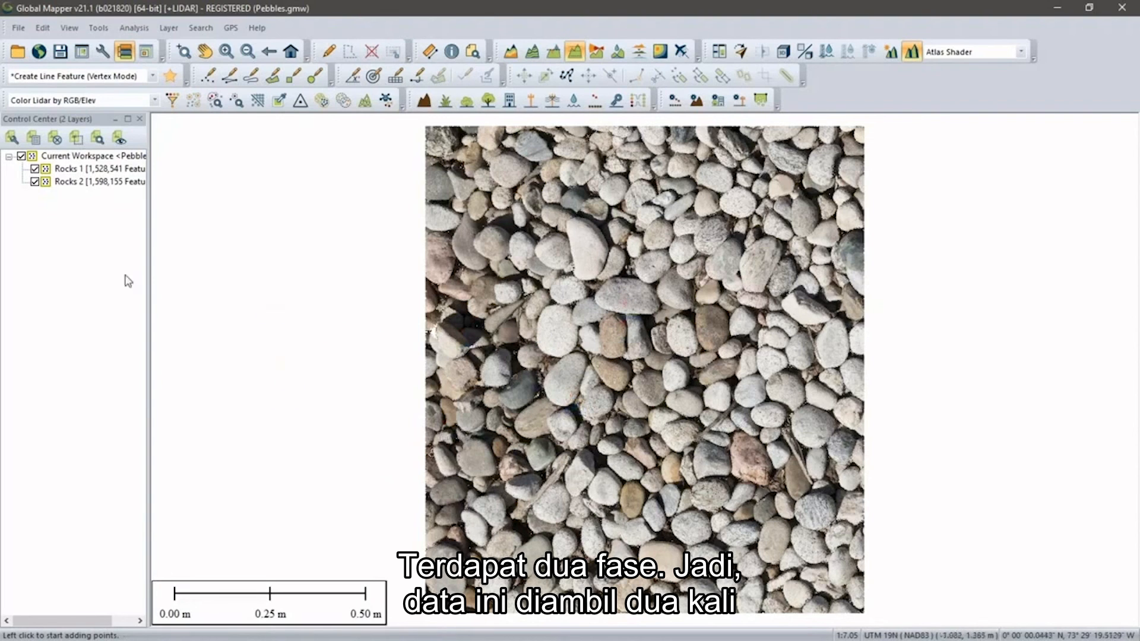
pyautogui.click(34, 169)
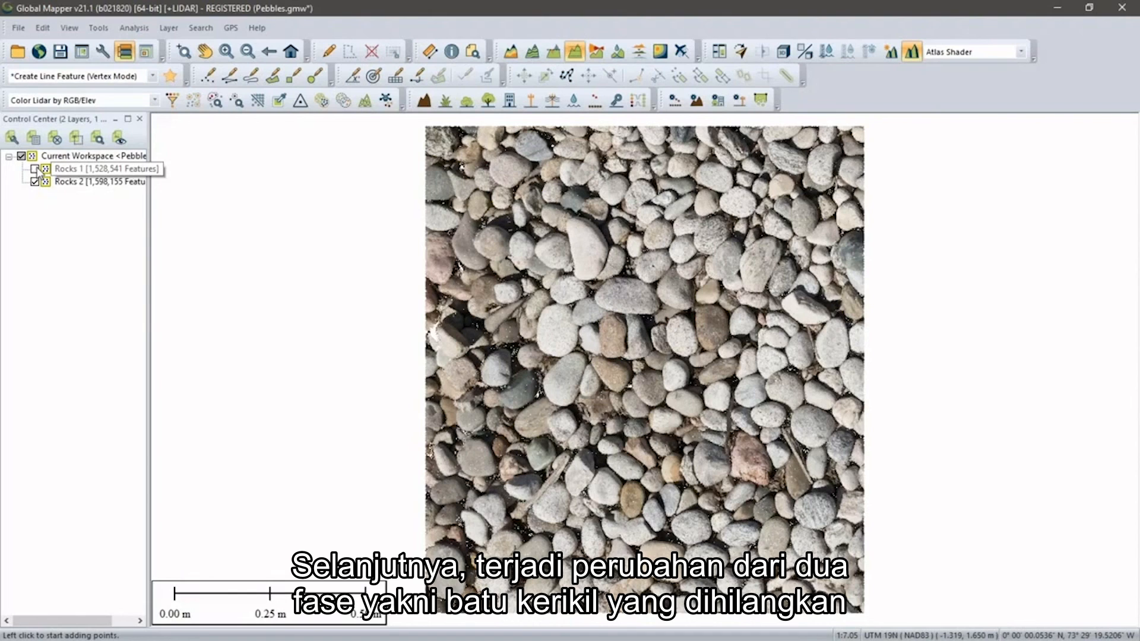
pyautogui.click(35, 169)
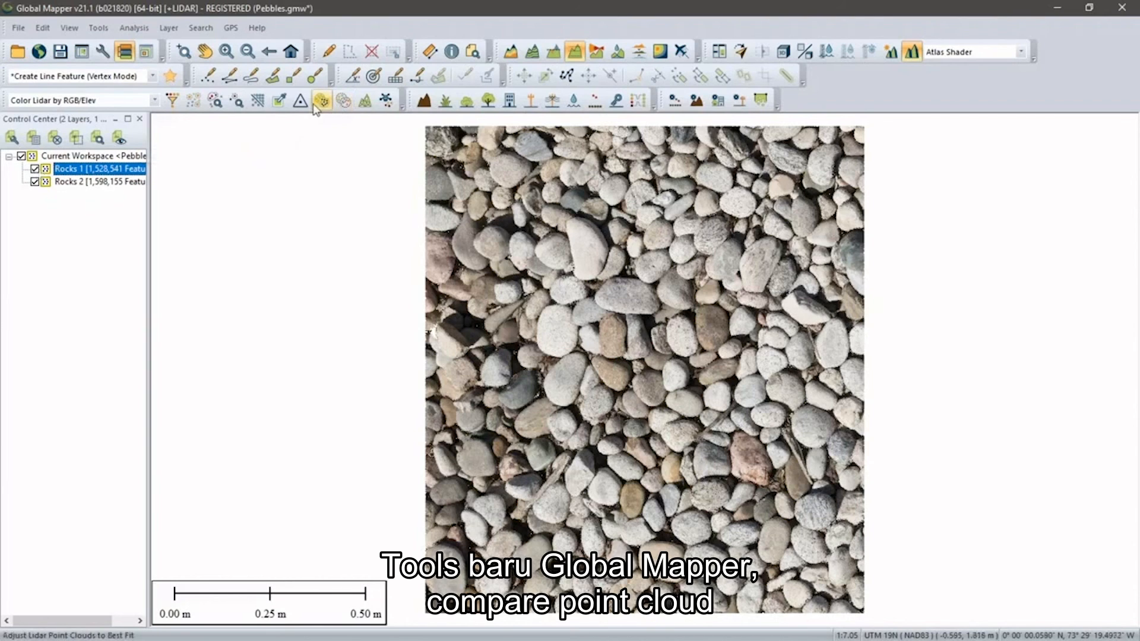
# Step: Compare the lidar point clouds to find changes in Rocks 1 against Rocks 2, with a 0.01 meters minimum distance and 30 neighbor points
pyautogui.click(344, 101)
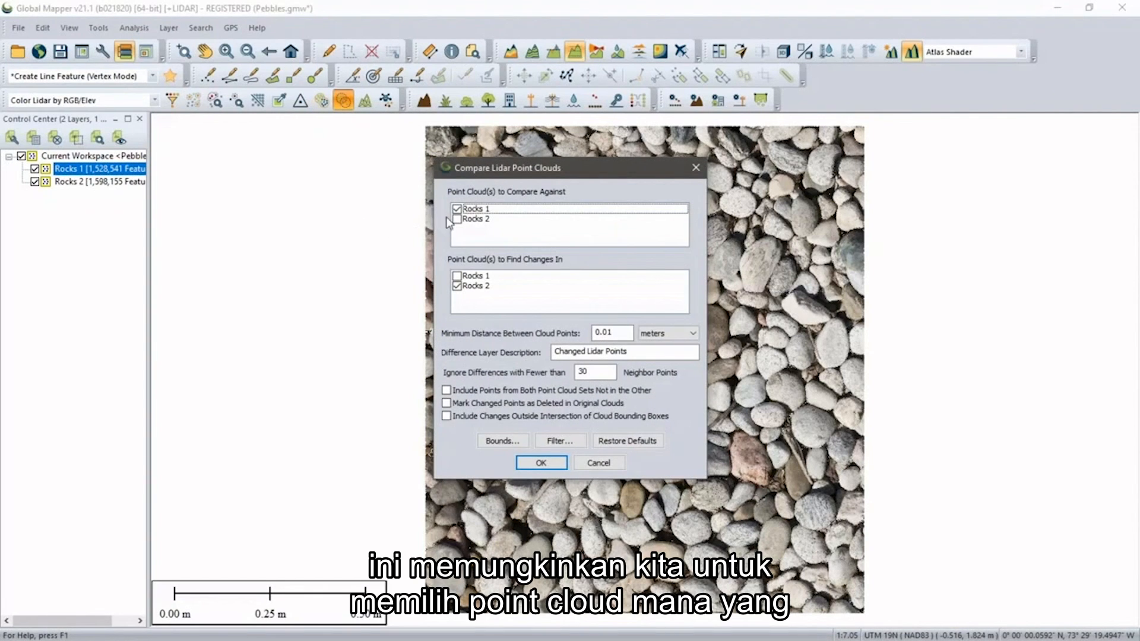
pyautogui.click(457, 209)
pyautogui.click(457, 219)
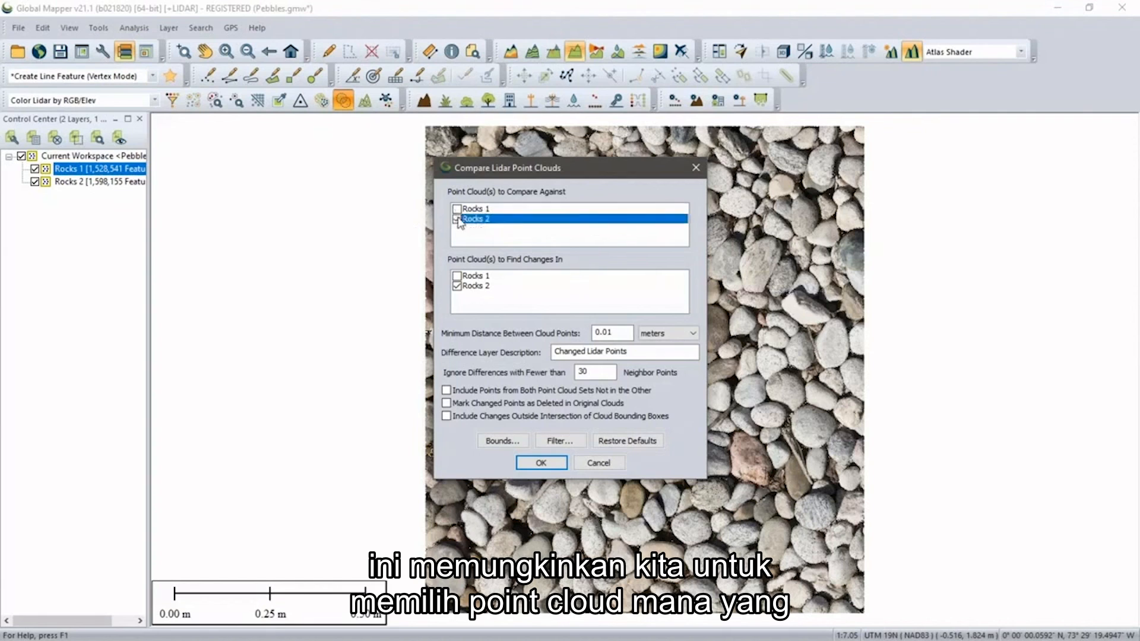
pyautogui.click(457, 276)
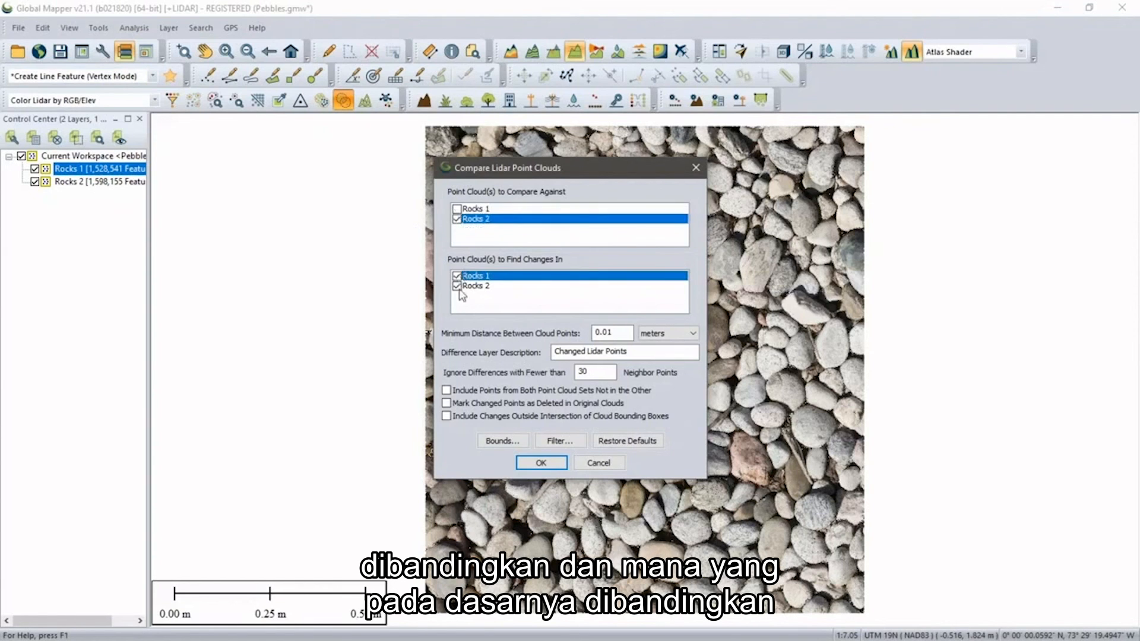
pyautogui.click(457, 286)
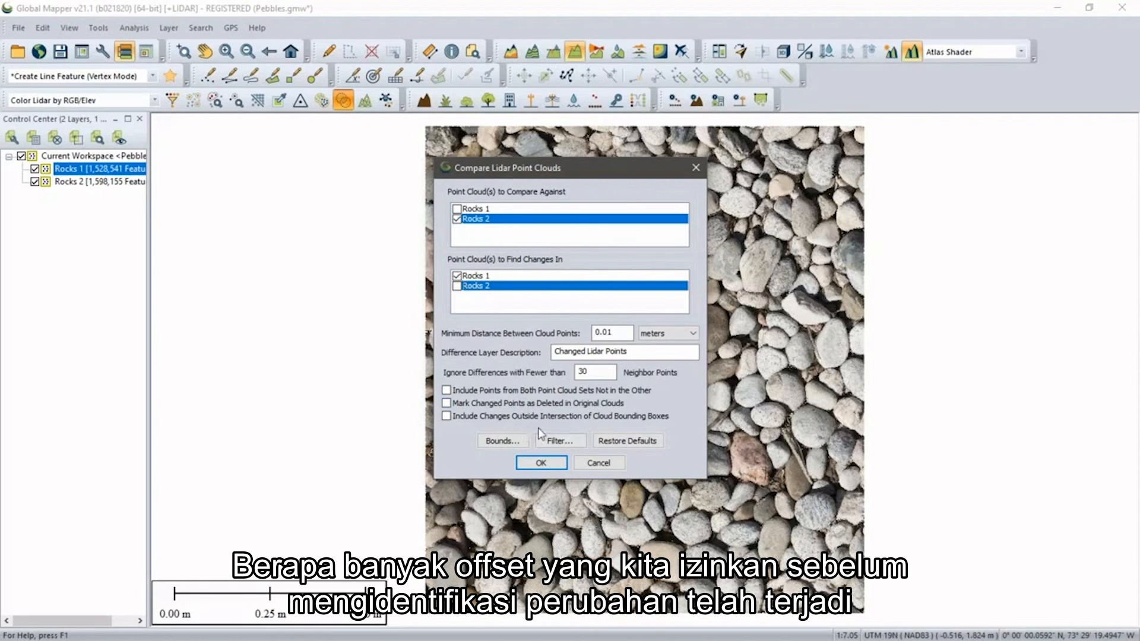
pyautogui.click(542, 462)
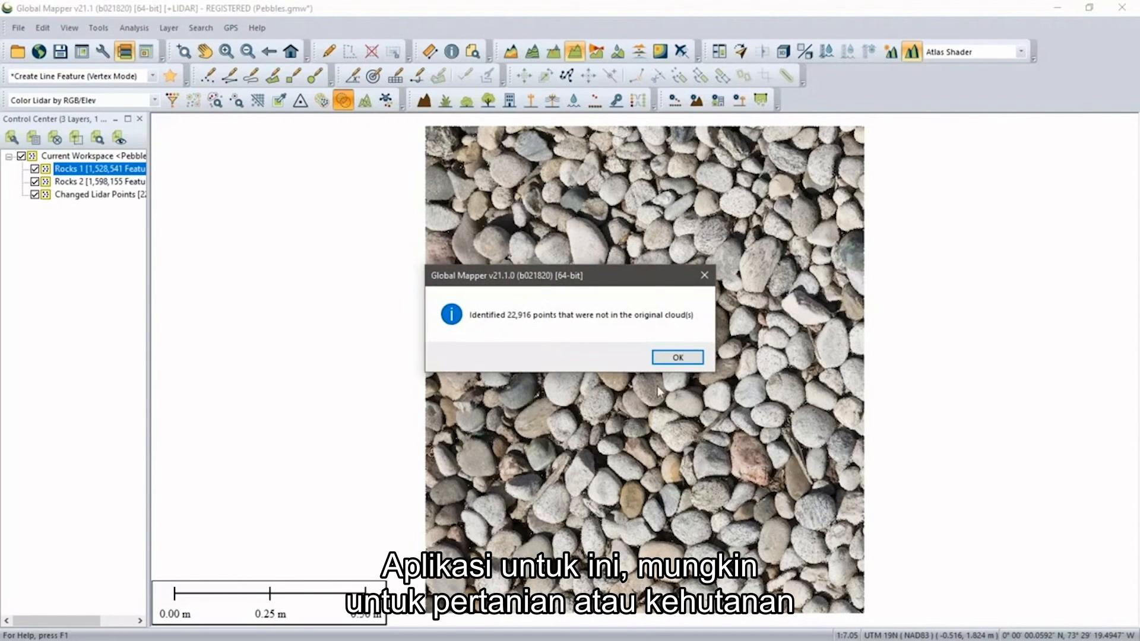
pyautogui.click(678, 357)
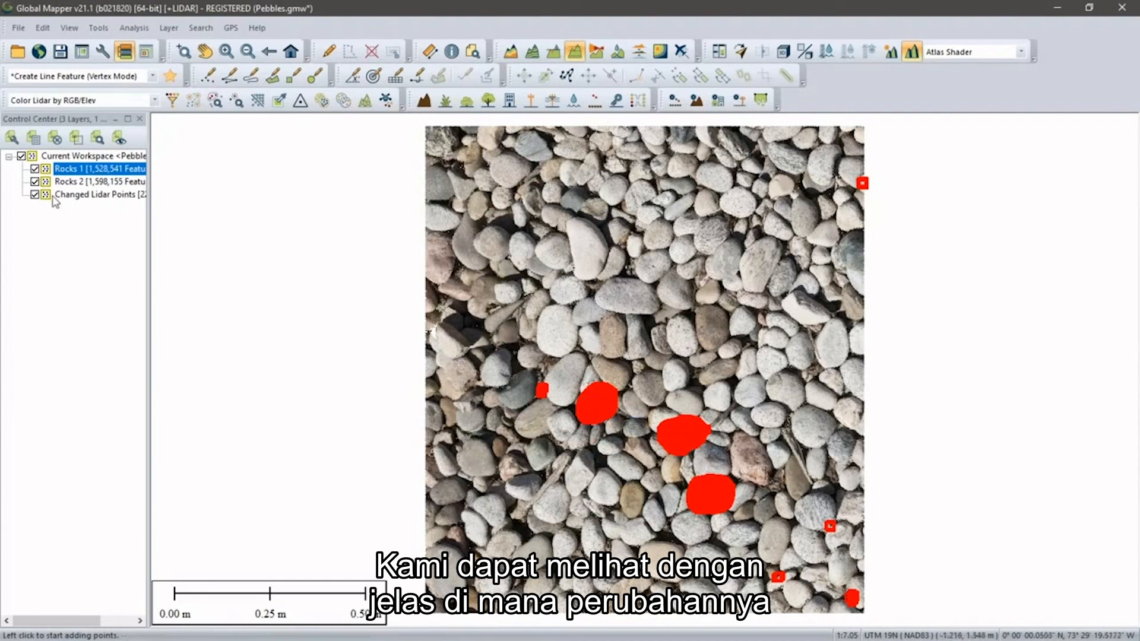
# Step: Hide the Rocks 1 and Rocks 2 layers, clear the point selection, and inspect the isolated Changed Lidar Points up close
pyautogui.click(34, 182)
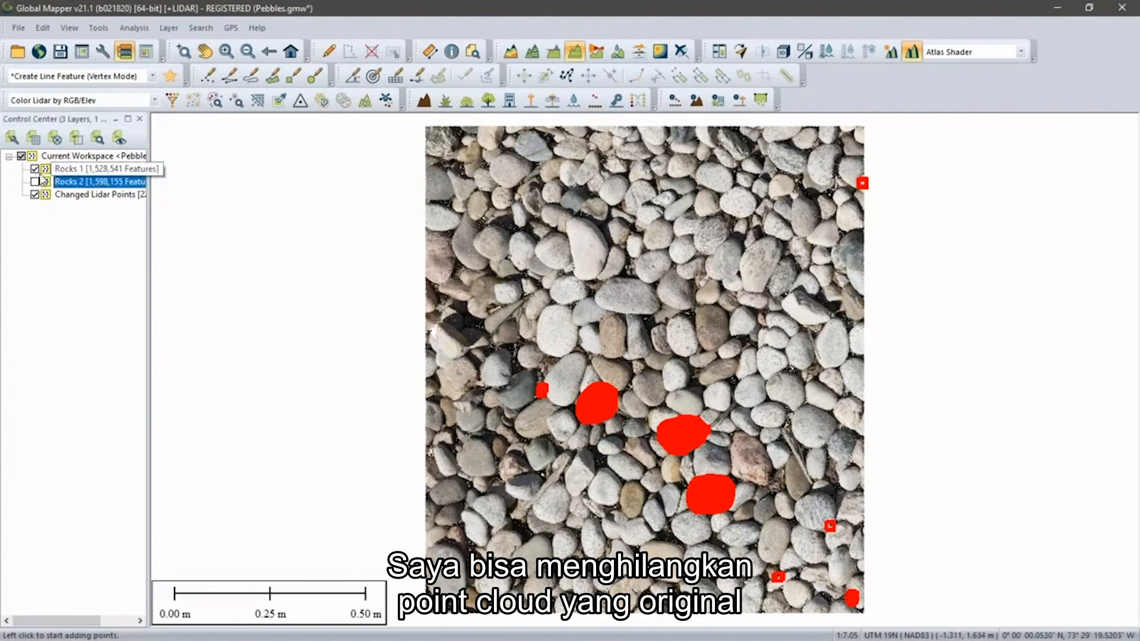
pyautogui.click(34, 169)
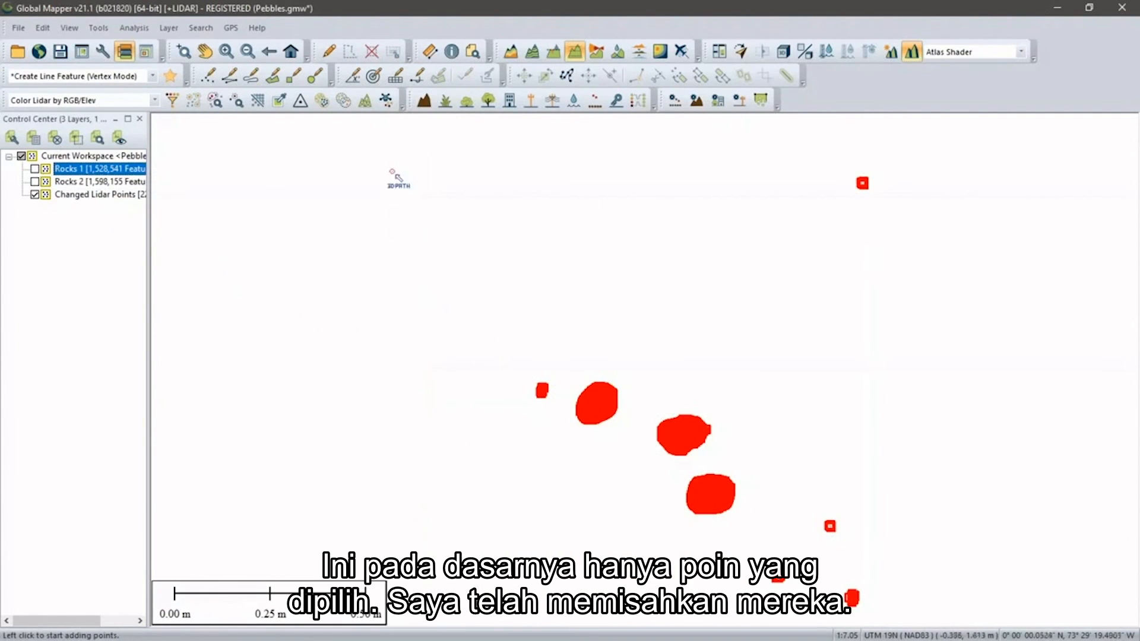
pyautogui.click(331, 52)
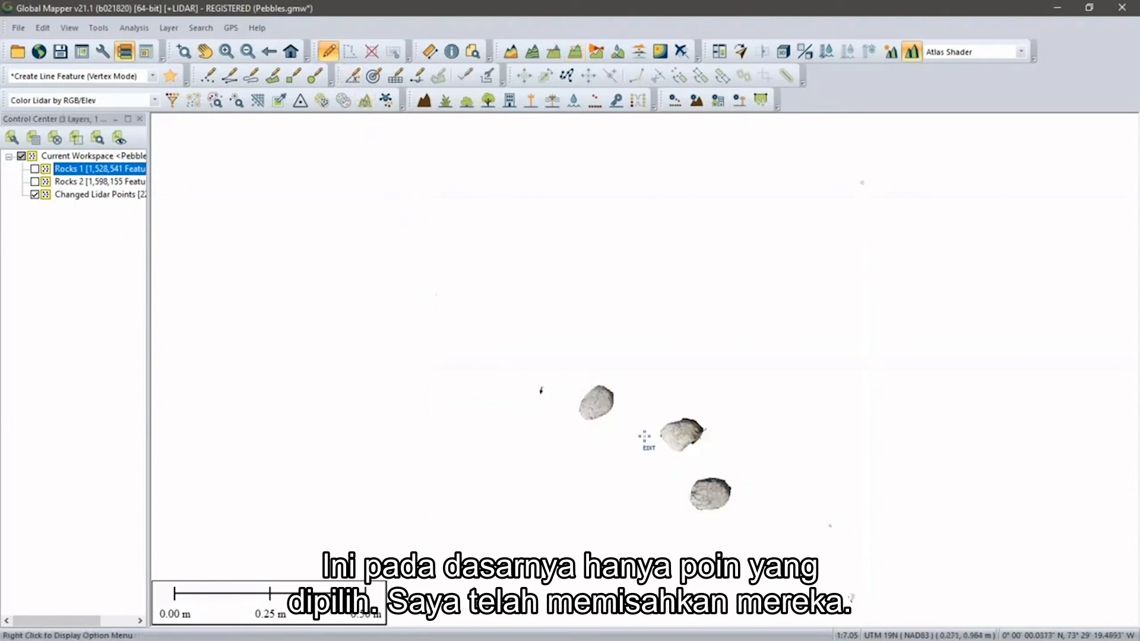
pyautogui.scroll(3, 652, 531)
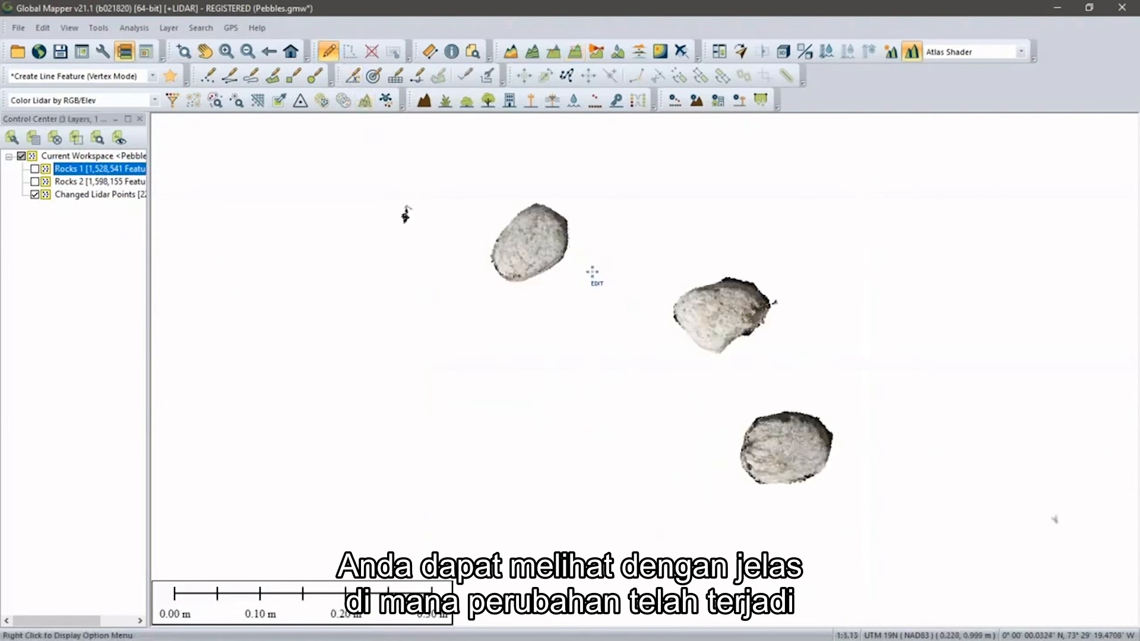
pyautogui.scroll(-2, 577, 272)
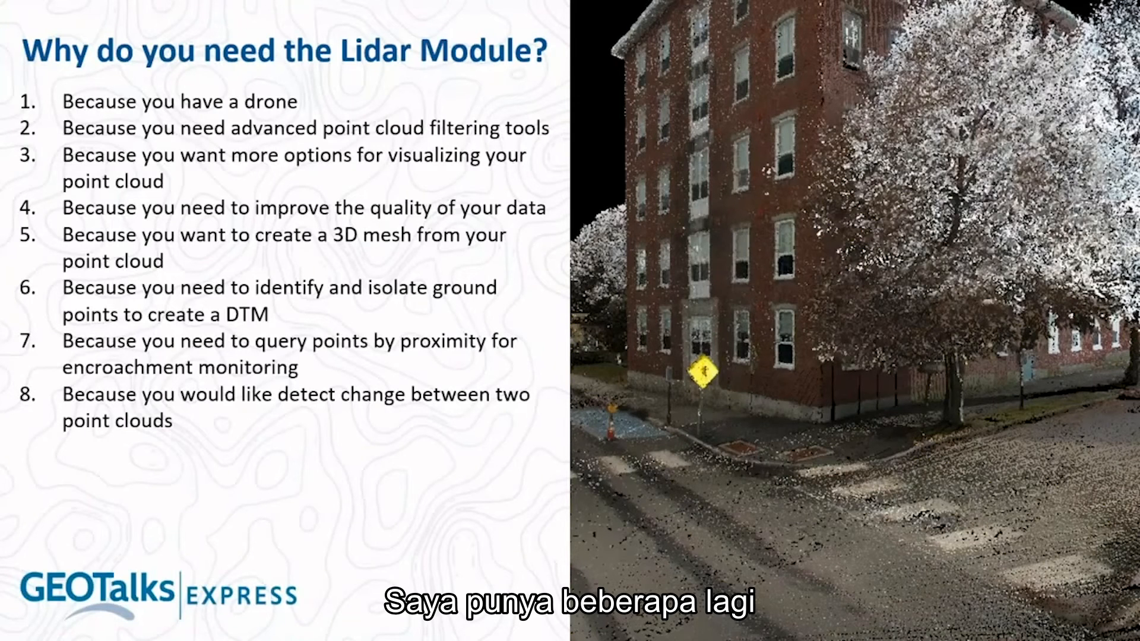
pyautogui.press('Right')
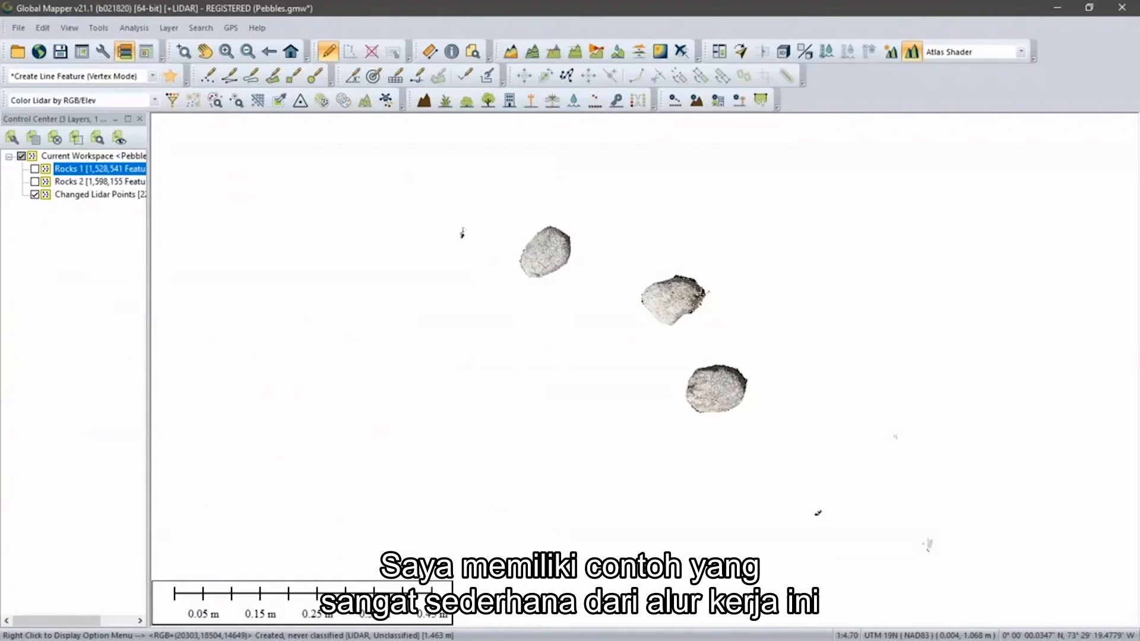
# Step: Unload the Pebbles workspace without saving its changes and open the Hydro-Flattening.gmw workspace
pyautogui.hotkey('ctrl', 'u')
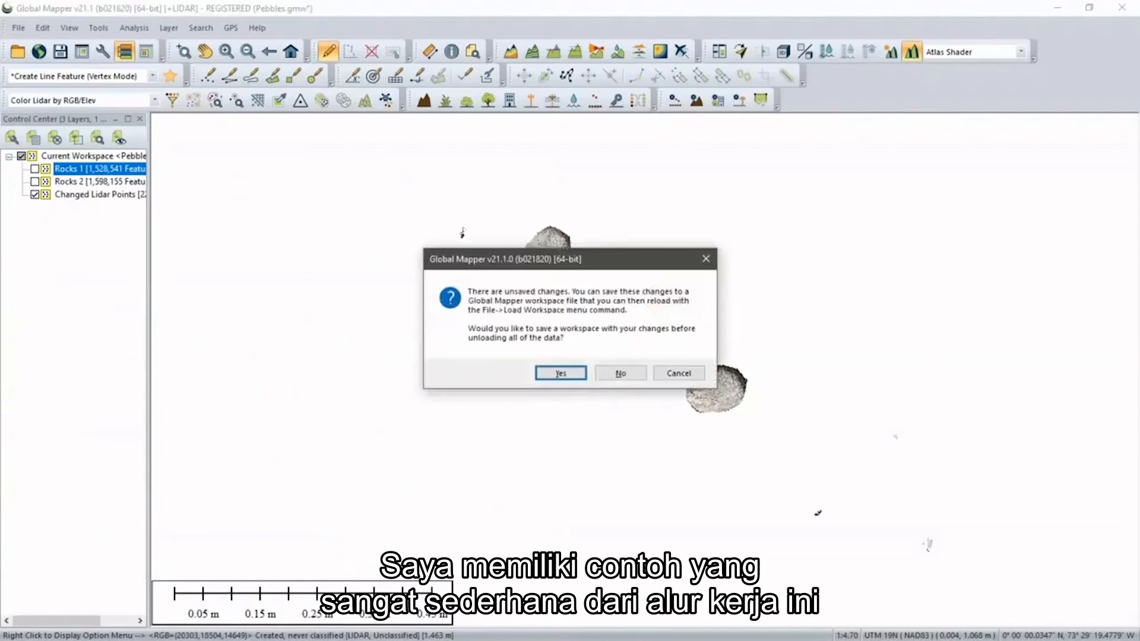
pyautogui.click(629, 373)
pyautogui.click(620, 373)
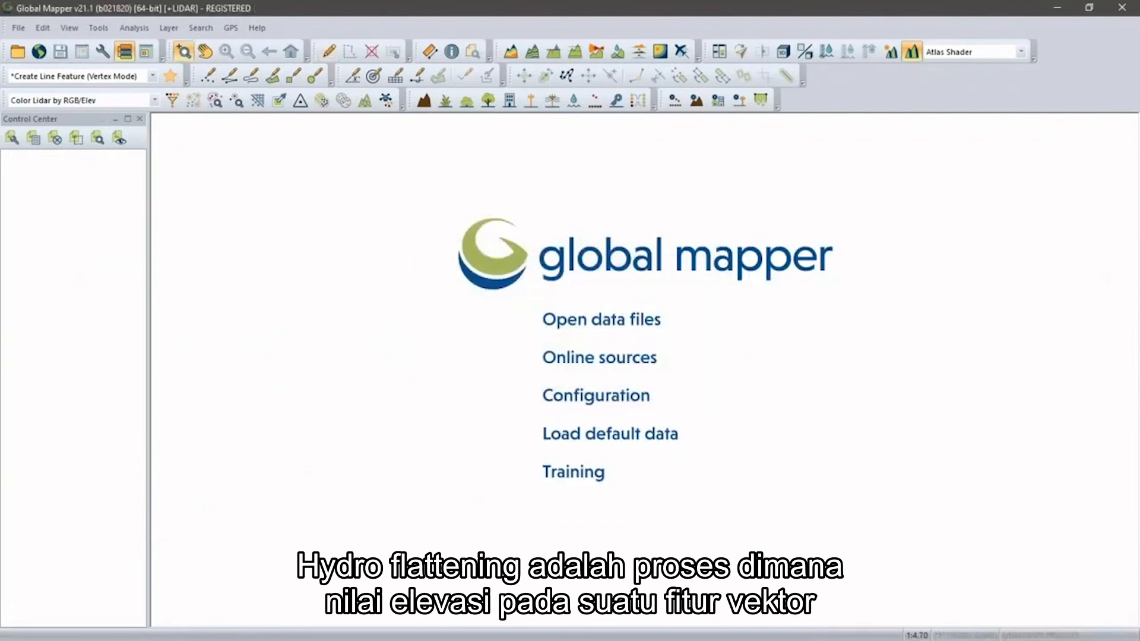
pyautogui.moveTo(1039, 175); pyautogui.dragTo(849, 225)
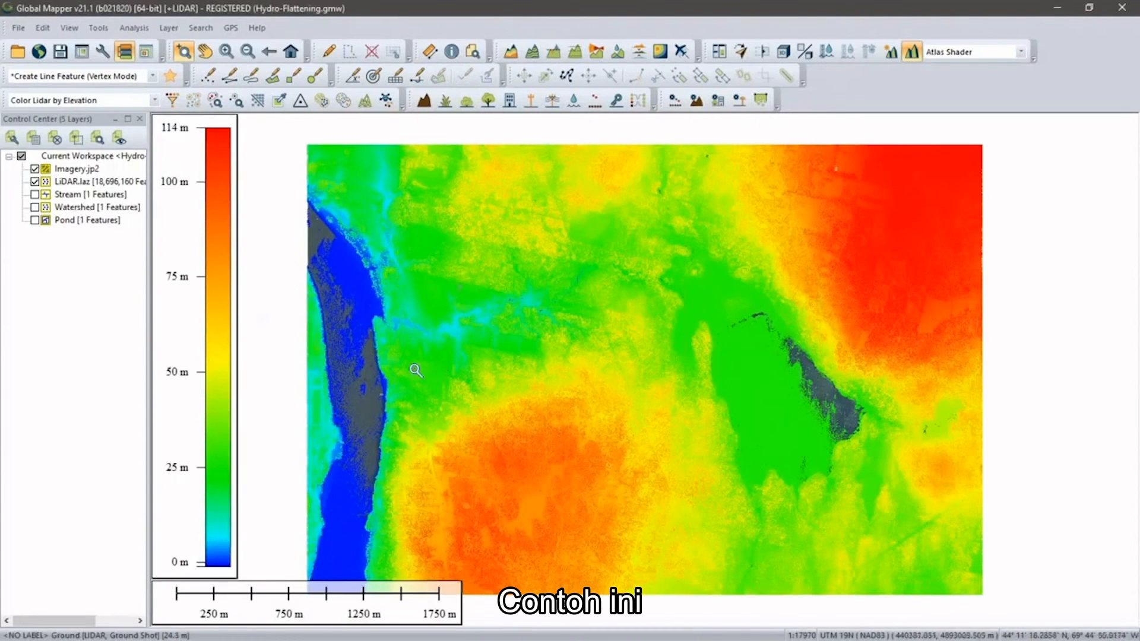
# Step: Compare the LiDAR.laz layer with the aerial imagery over the river and pond, leaving the lidar layer hidden
pyautogui.click(34, 181)
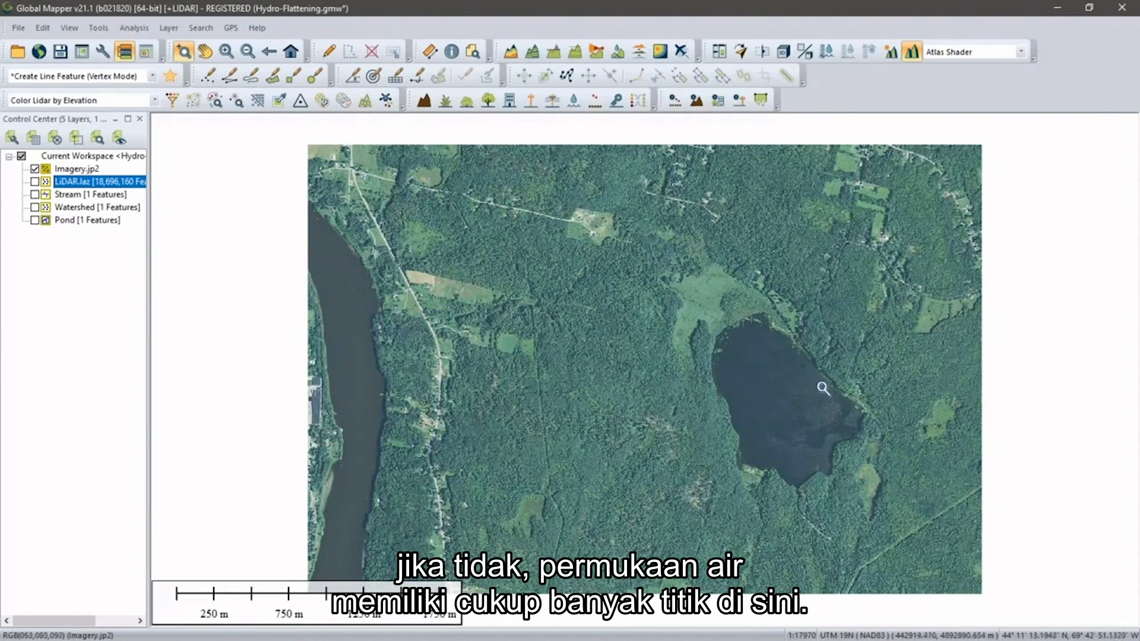
pyautogui.click(35, 182)
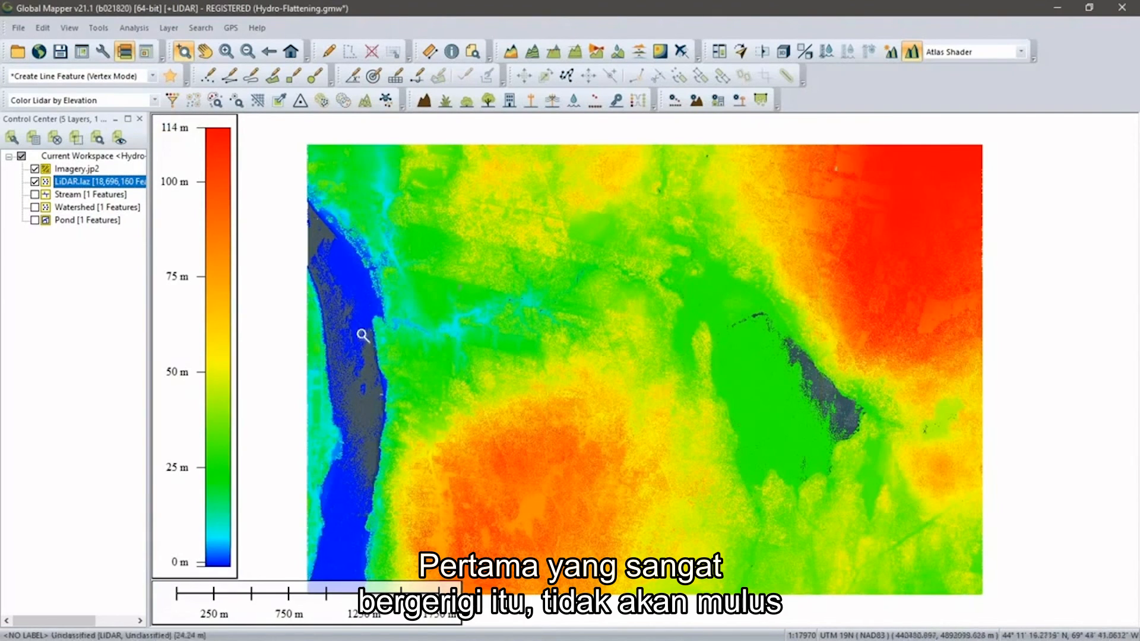
pyautogui.click(35, 181)
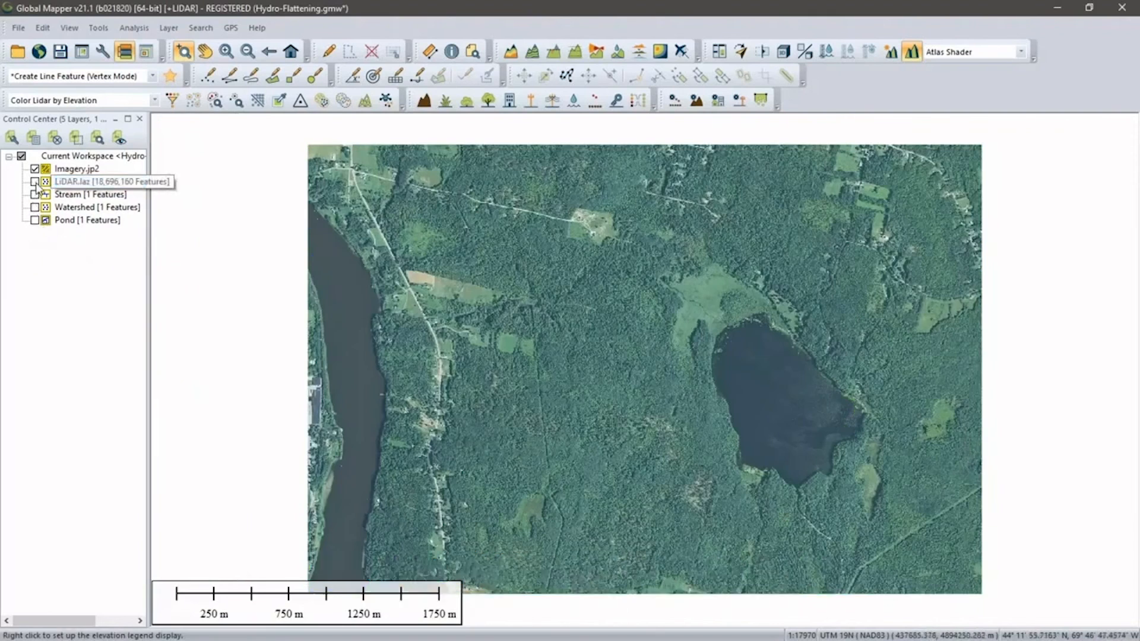
# Step: Show the Pond layer and inspect the feature information of the pond polygon
pyautogui.click(35, 220)
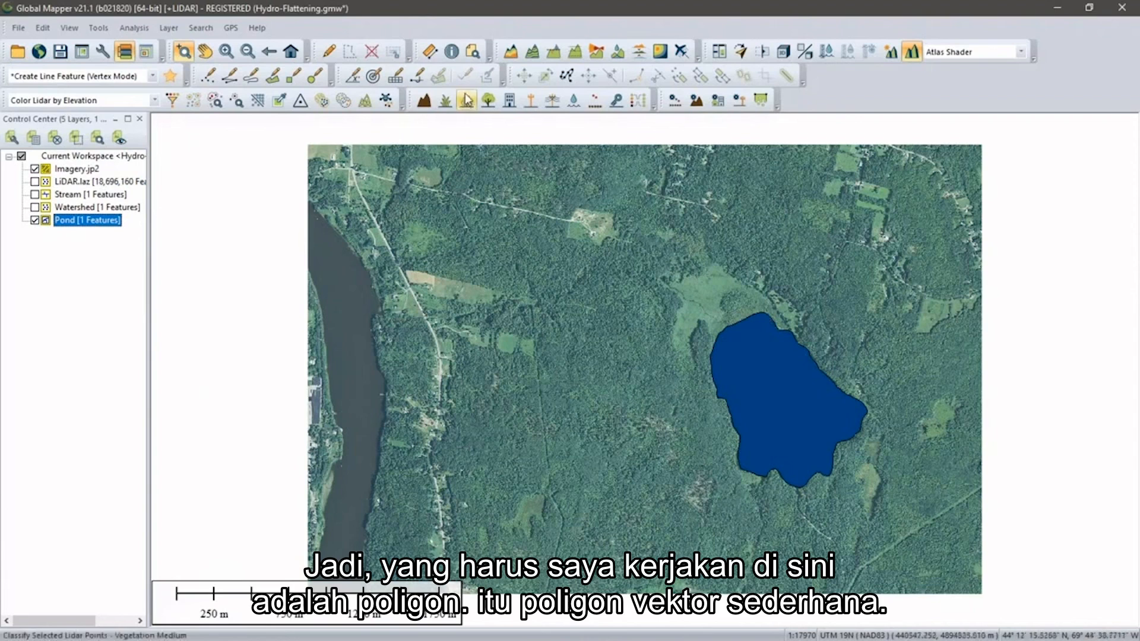
pyautogui.click(451, 51)
pyautogui.click(737, 378)
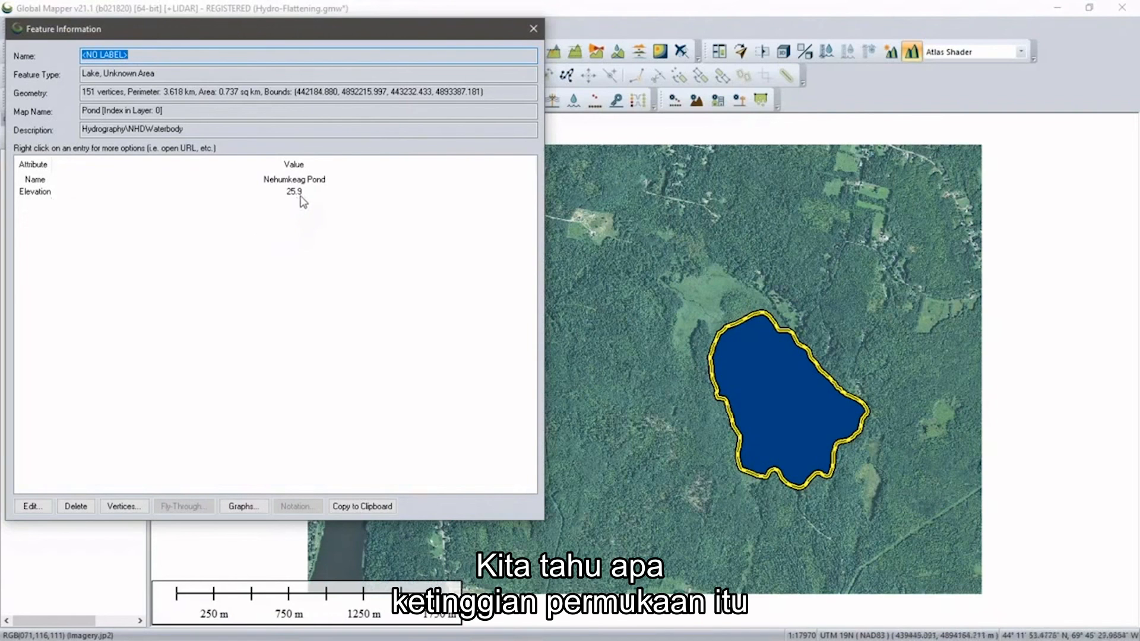
pyautogui.click(534, 29)
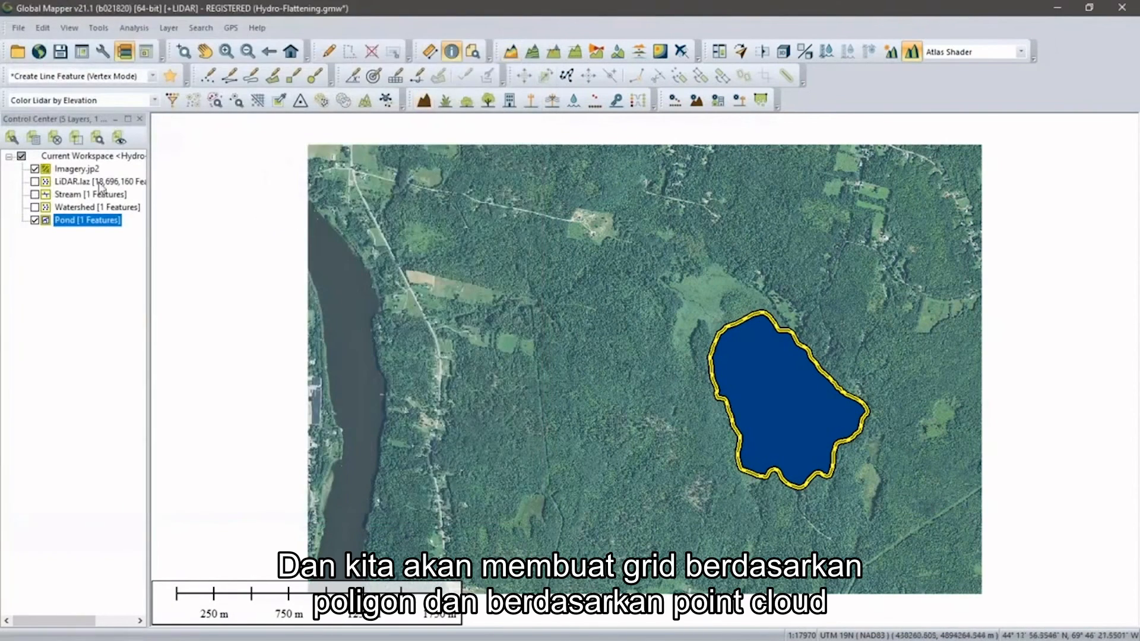
# Step: Show the LiDAR.laz layer and set up an elevation grid from LiDAR.laz and Pond, filtering the lidar to class 2 - Ground only
pyautogui.click(34, 181)
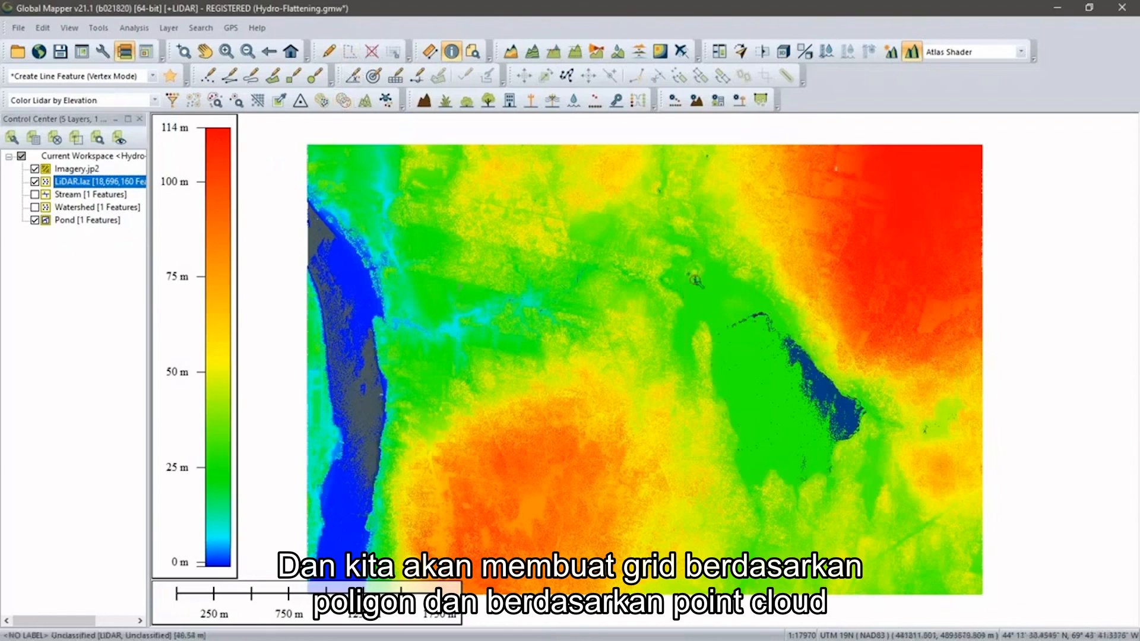
pyautogui.click(512, 54)
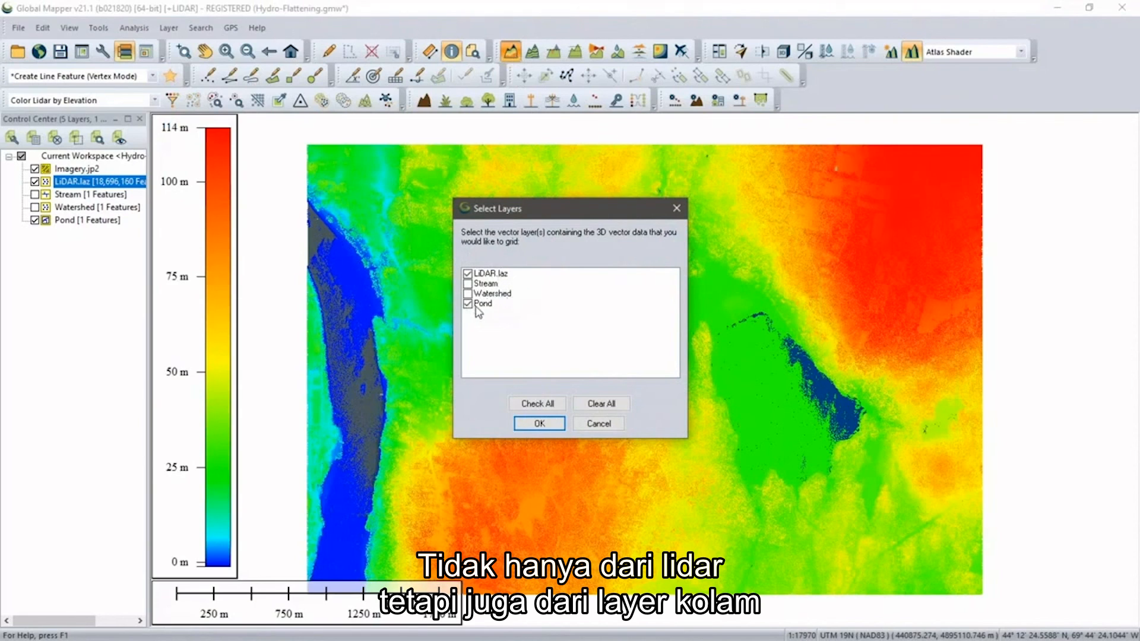
pyautogui.click(539, 423)
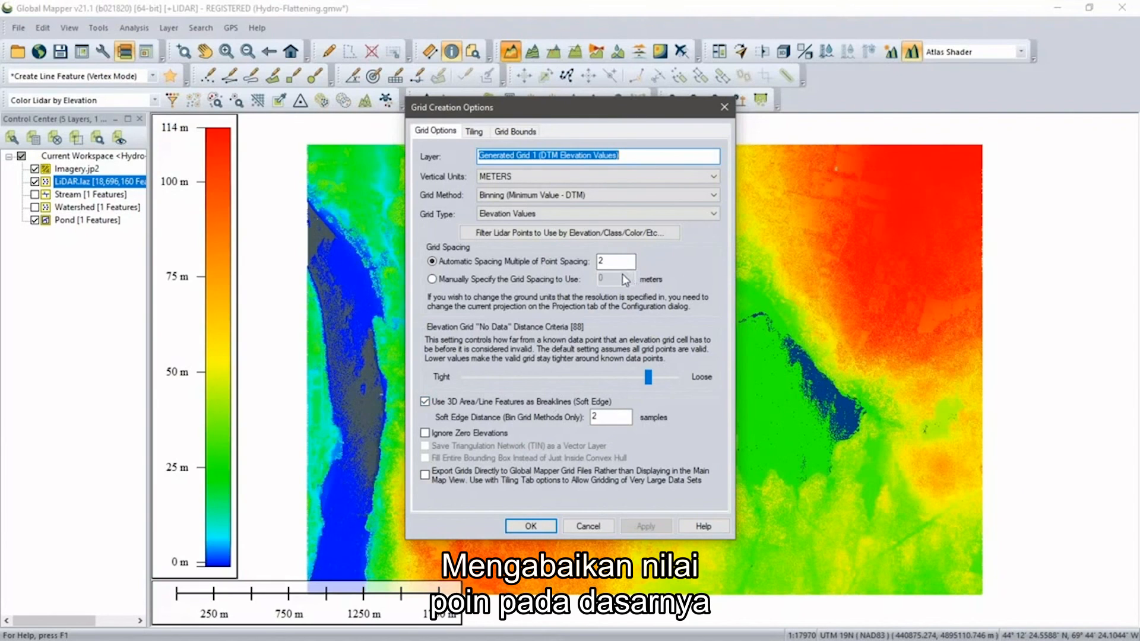
pyautogui.click(524, 234)
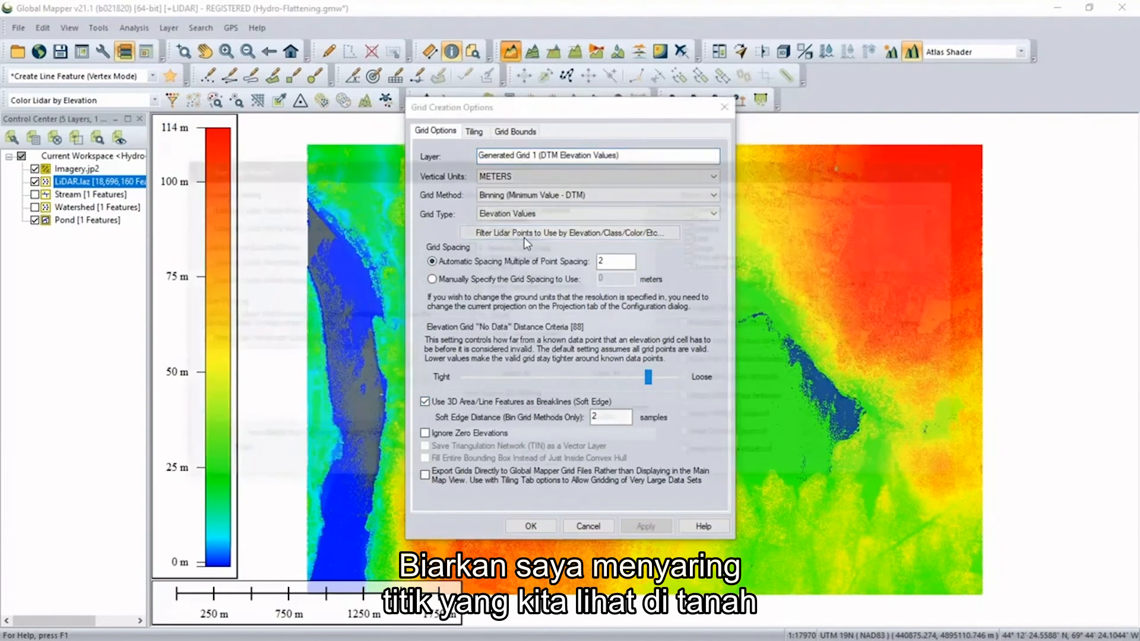
pyautogui.click(604, 374)
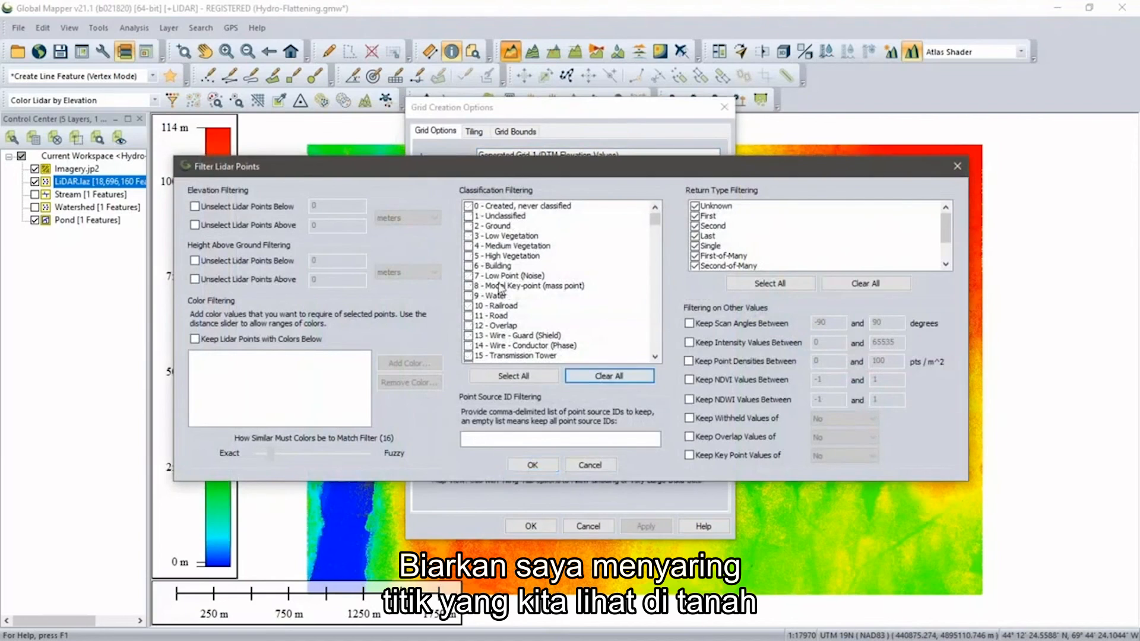
pyautogui.click(469, 226)
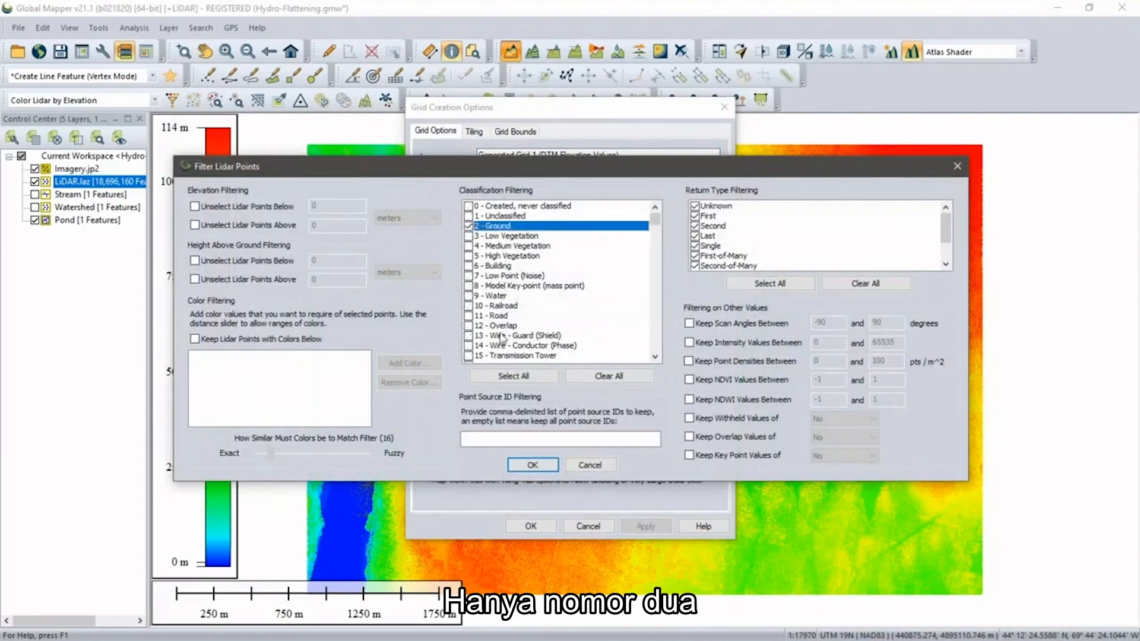
pyautogui.click(533, 464)
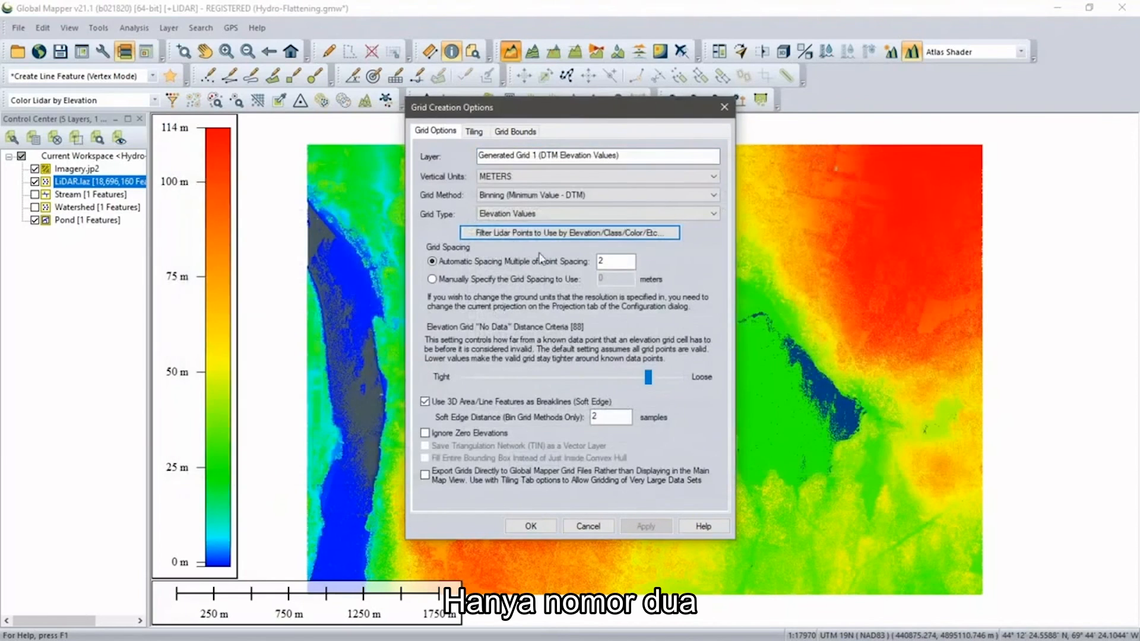
# Step: Limit the grid bounds to a box about 1502 m by 1426 m around the pond and generate the grid
pyautogui.click(515, 130)
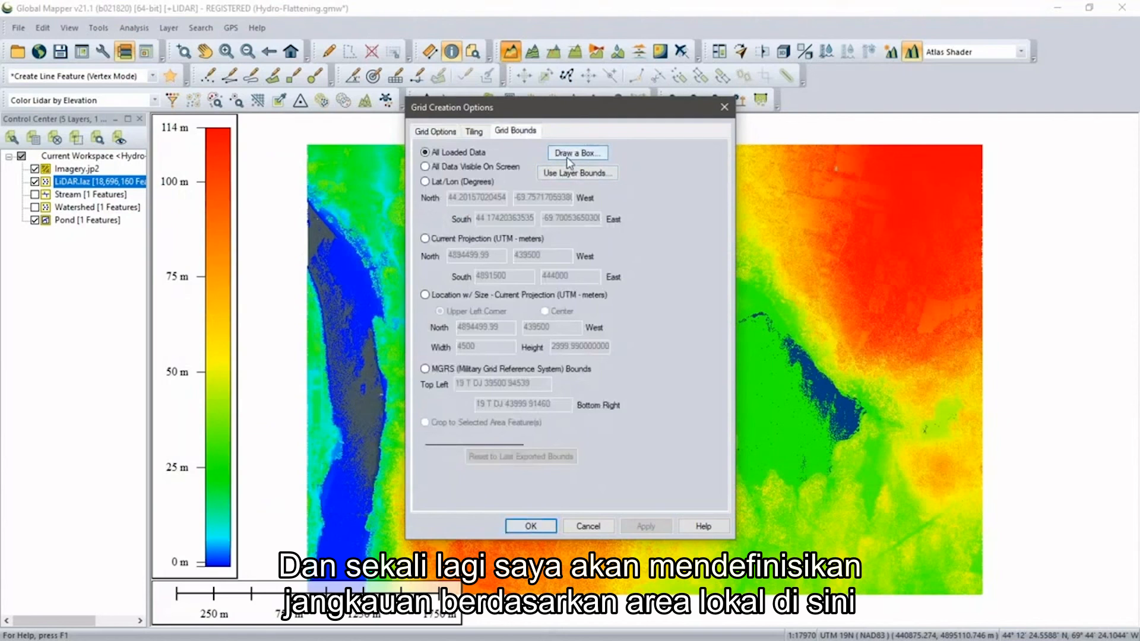
pyautogui.click(566, 154)
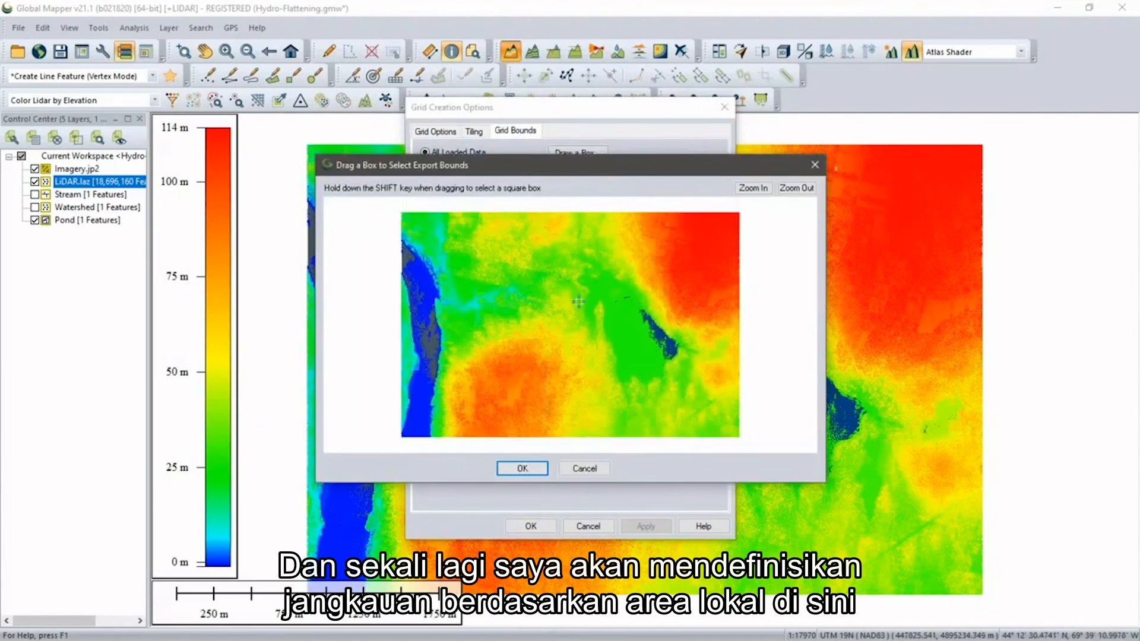
pyautogui.moveTo(586, 282); pyautogui.dragTo(699, 387)
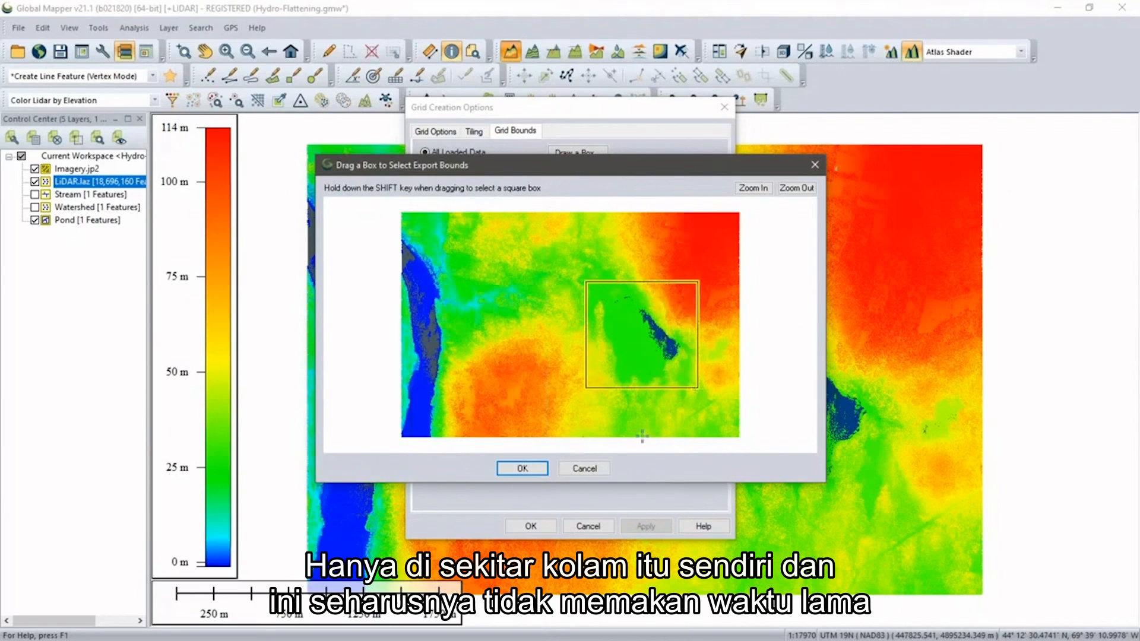
pyautogui.click(523, 468)
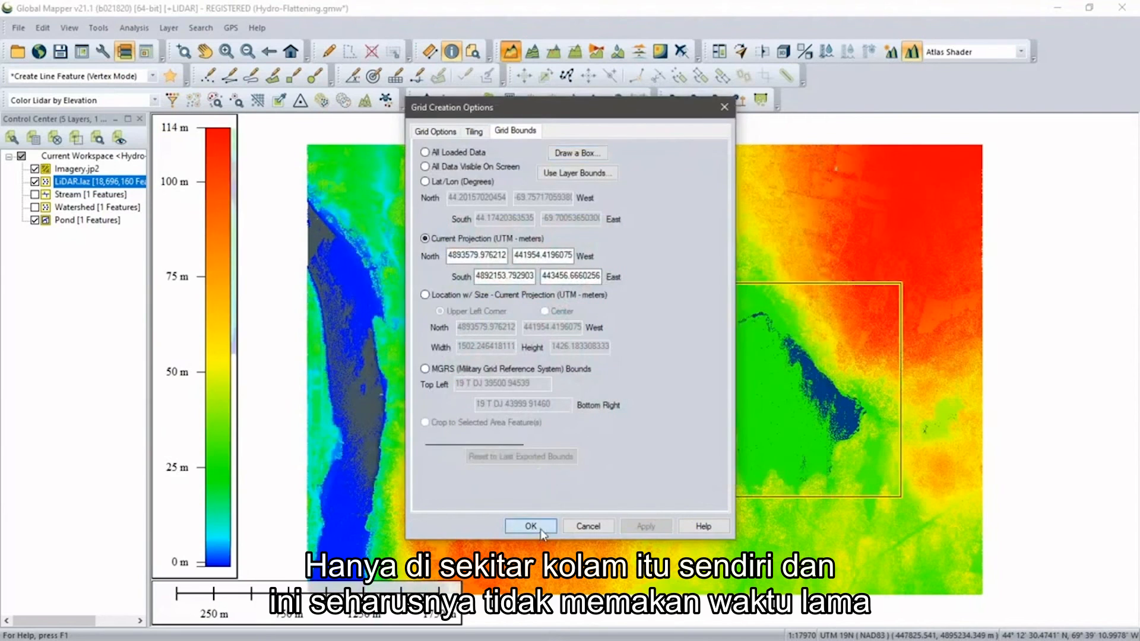
pyautogui.click(531, 526)
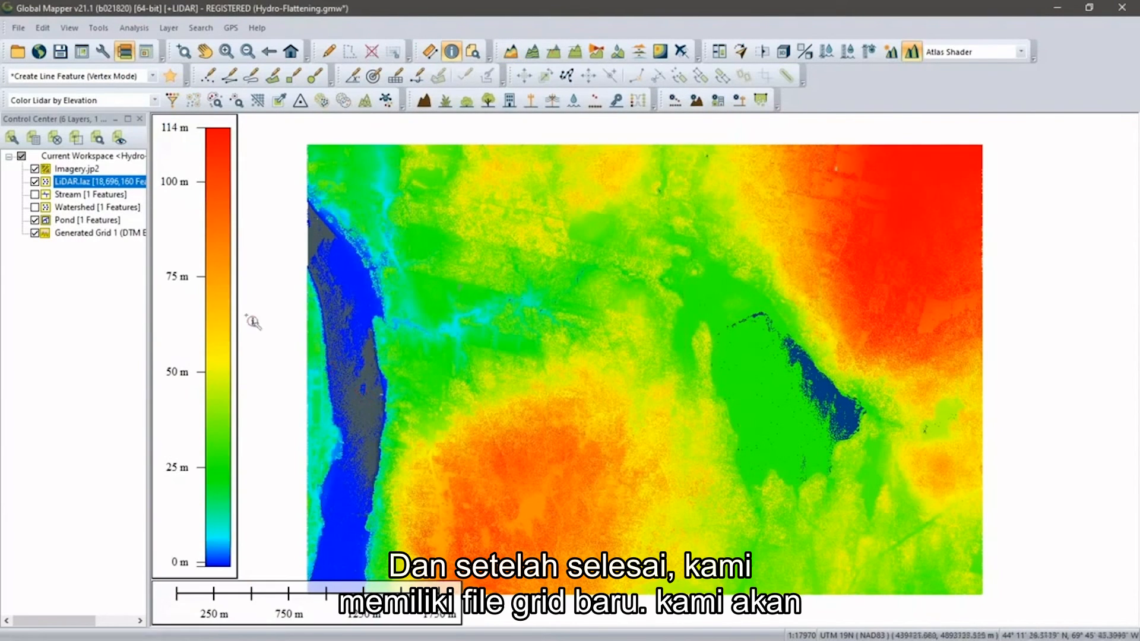
# Step: Hide the Pond, LiDAR.laz and Imagery.jp2 layers to inspect the generated grid's pond surface on its own
pyautogui.click(35, 221)
pyautogui.click(35, 182)
pyautogui.click(36, 169)
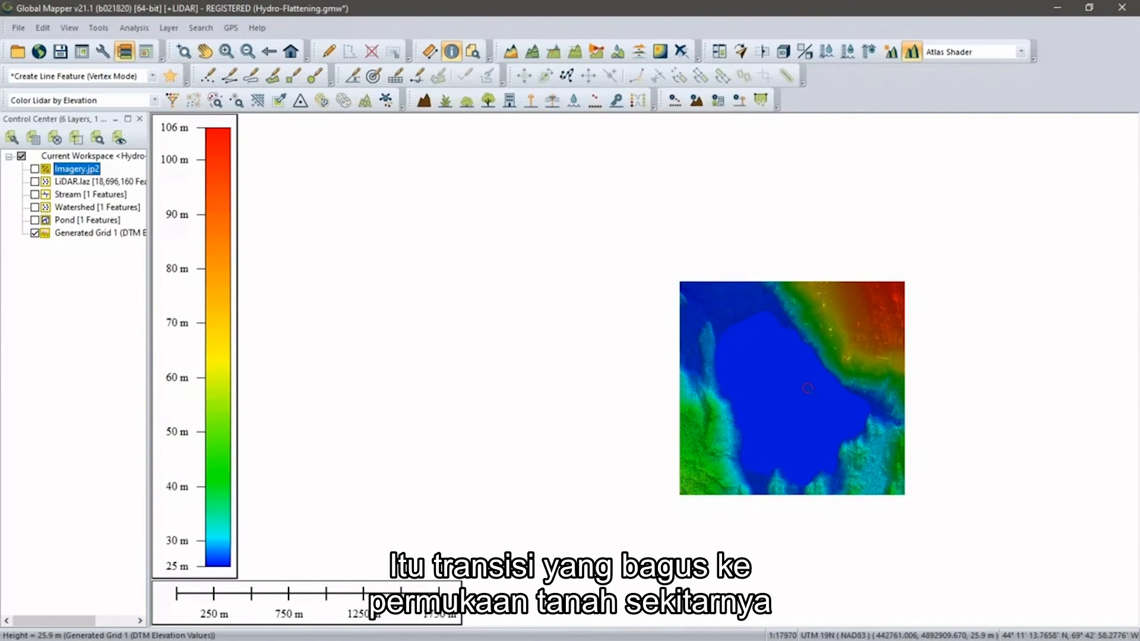
# Step: Show the LiDAR.laz and Stream layers to view the stream line over the point cloud
pyautogui.click(35, 181)
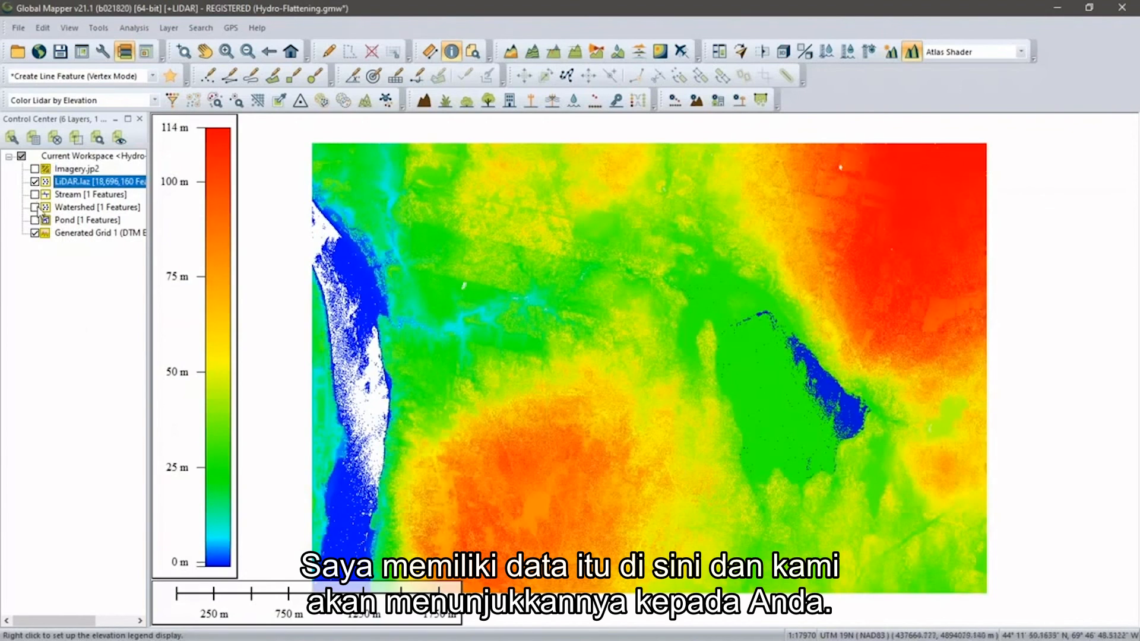
pyautogui.click(34, 194)
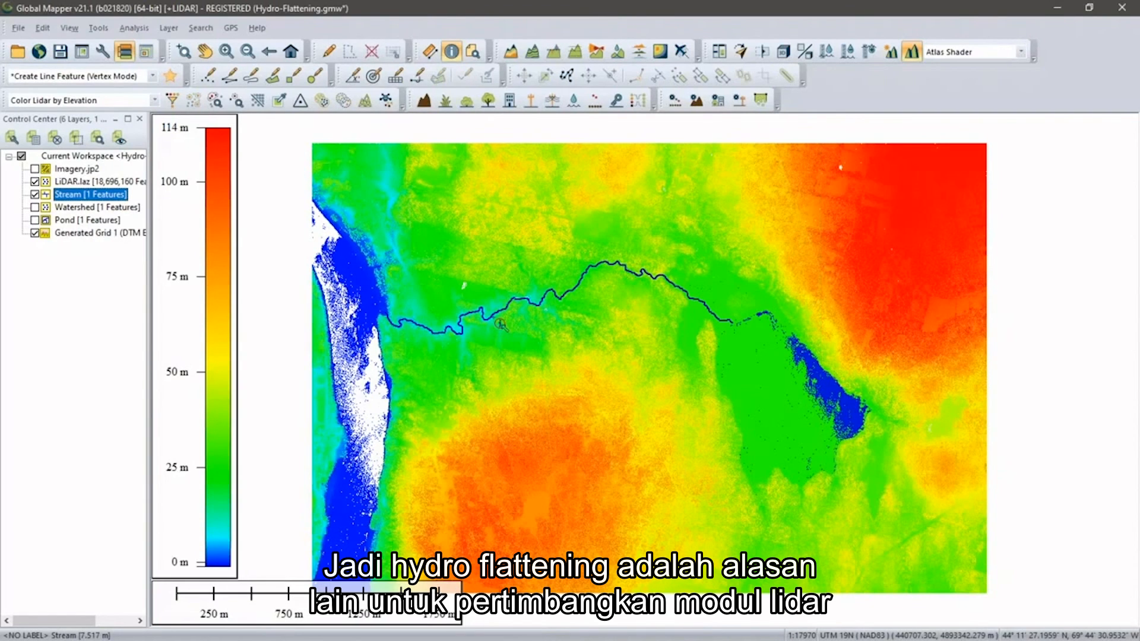
pyautogui.hotkey('alt', 'Tab')
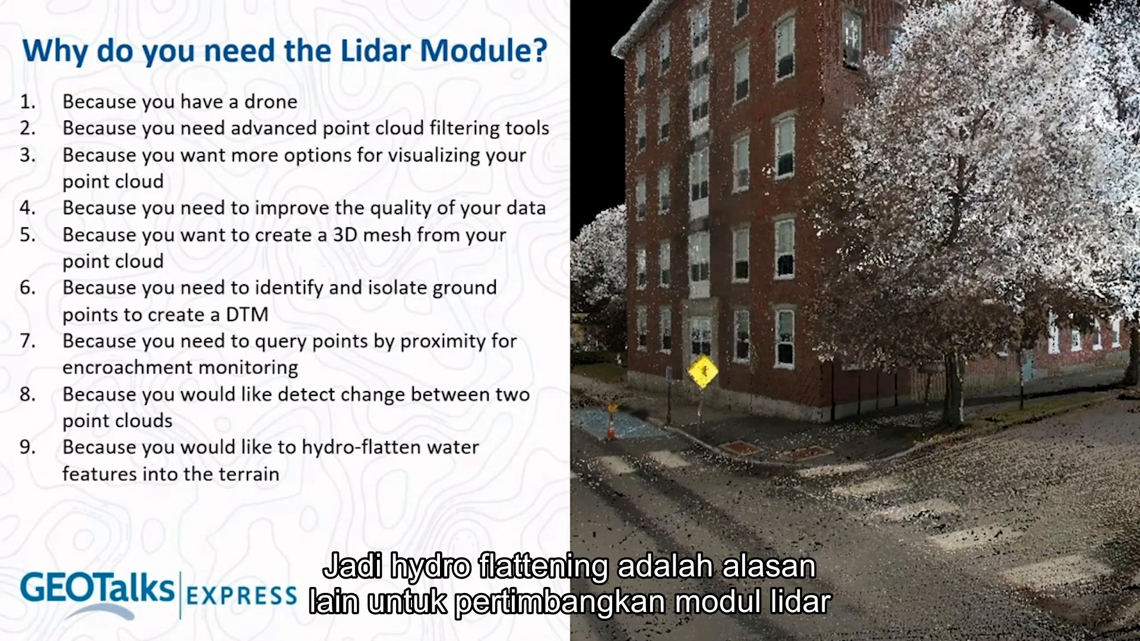
pyautogui.press('Right')
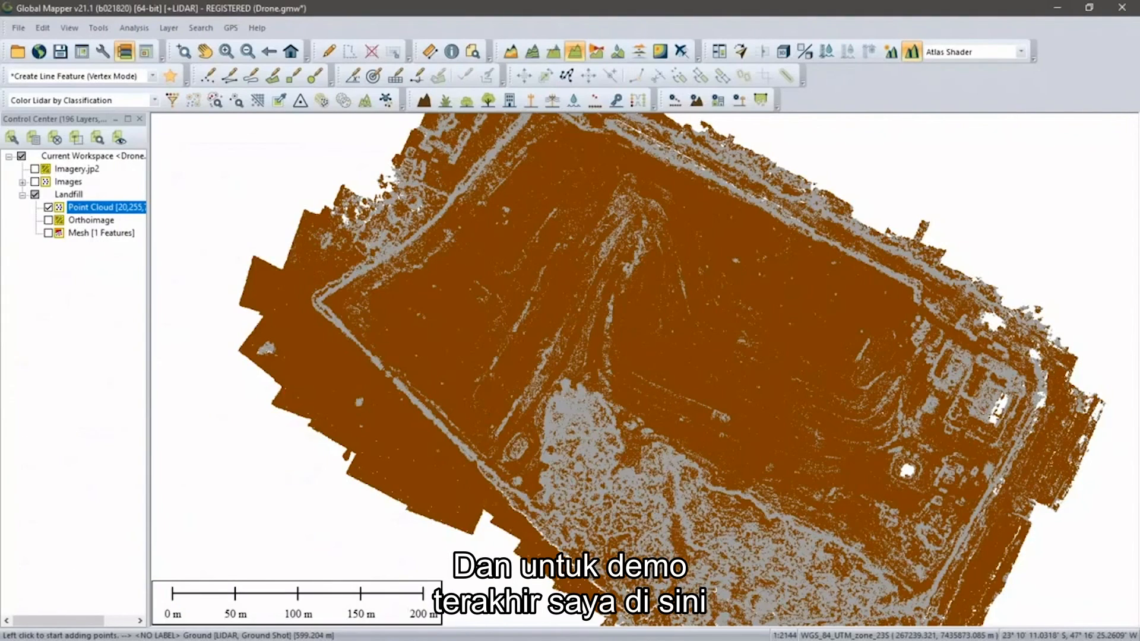
# Step: Unload the Drone workspace without saving its changes and open the School.gmw workspace
pyautogui.hotkey('ctrl', 'u')
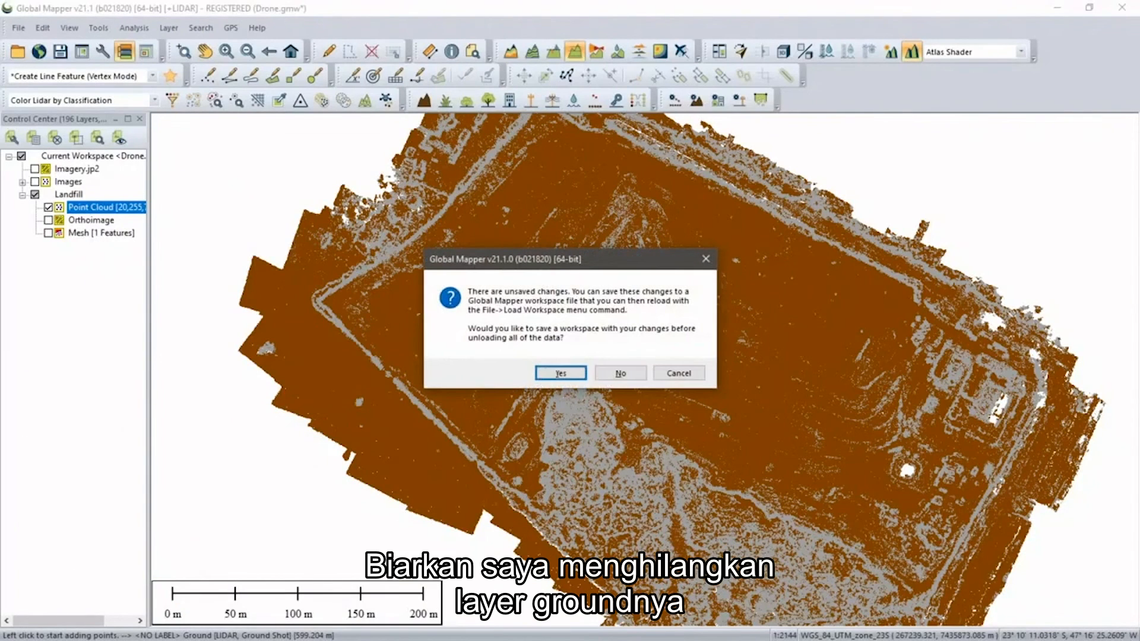
pyautogui.click(621, 373)
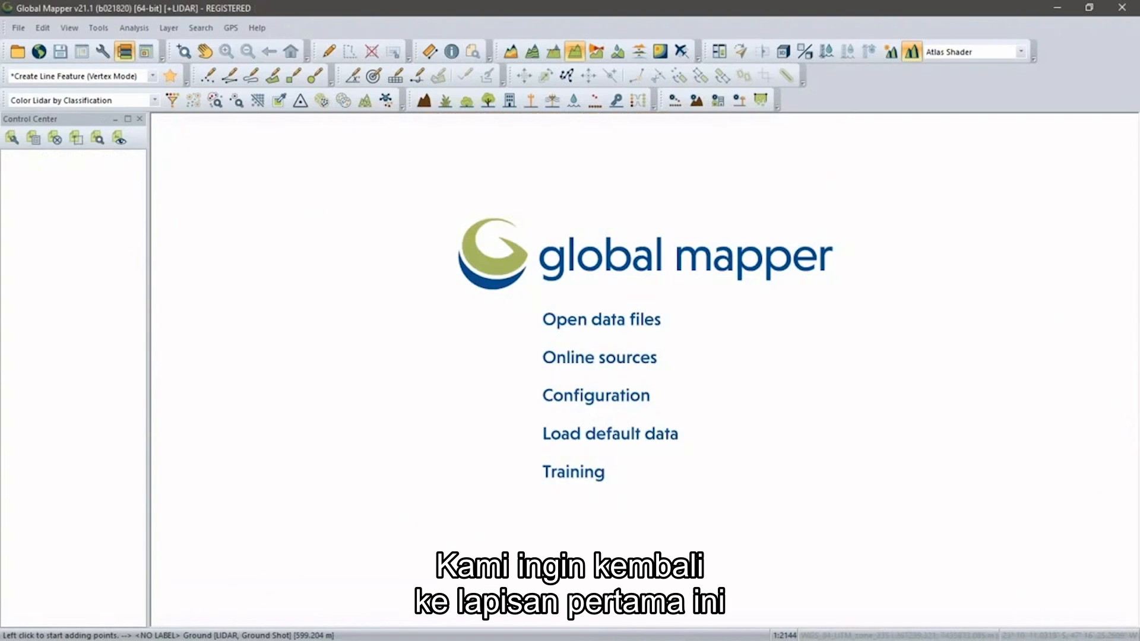
pyautogui.moveTo(1015, 220); pyautogui.dragTo(745, 304)
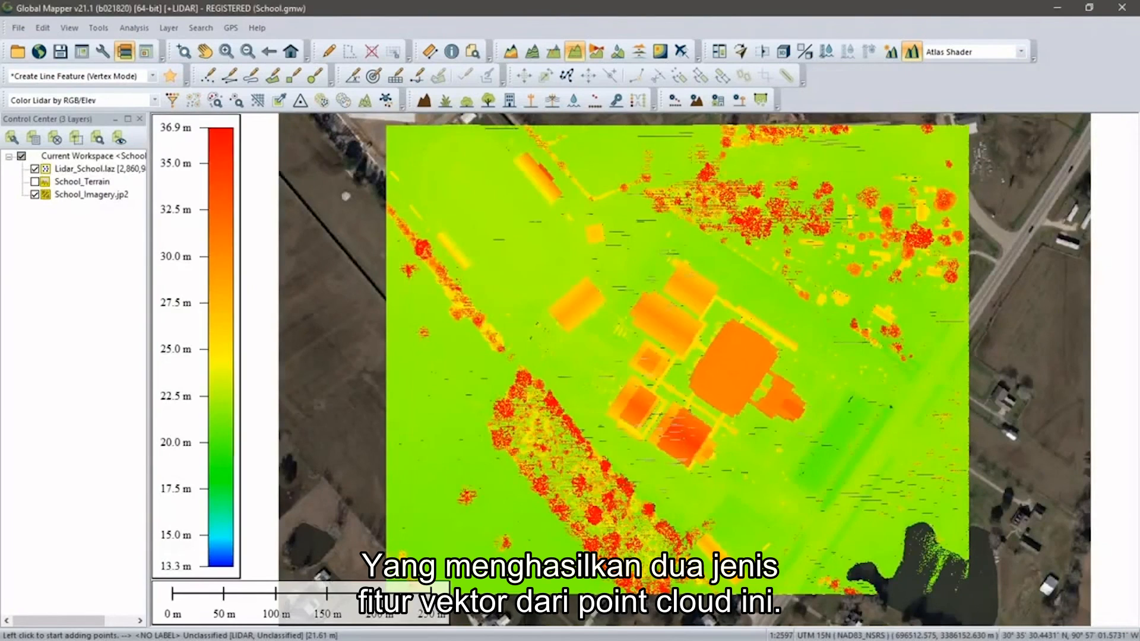
# Step: Color the lidar by classification and extract 3D building footprints and tree points from Lidar_School.laz
pyautogui.click(110, 102)
pyautogui.click(59, 142)
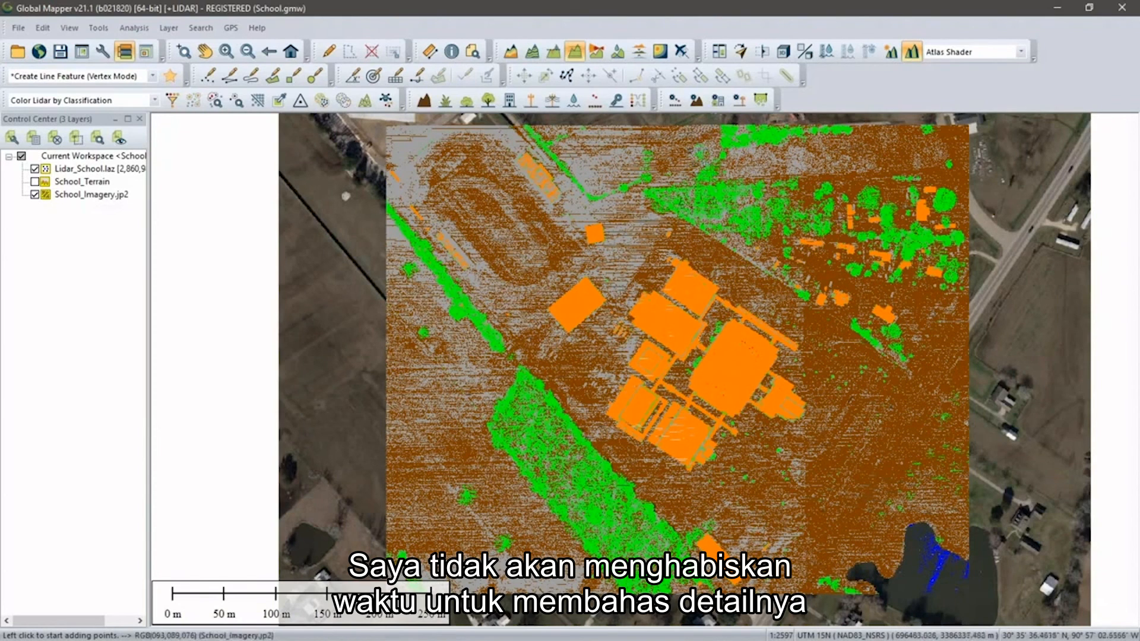
pyautogui.click(762, 101)
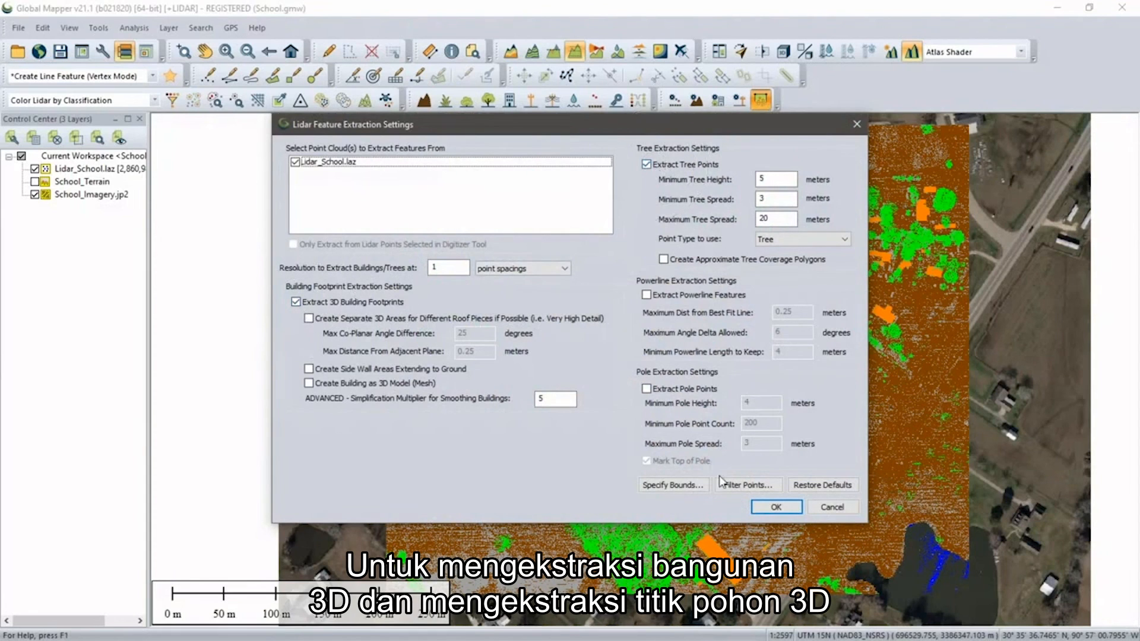
pyautogui.click(775, 507)
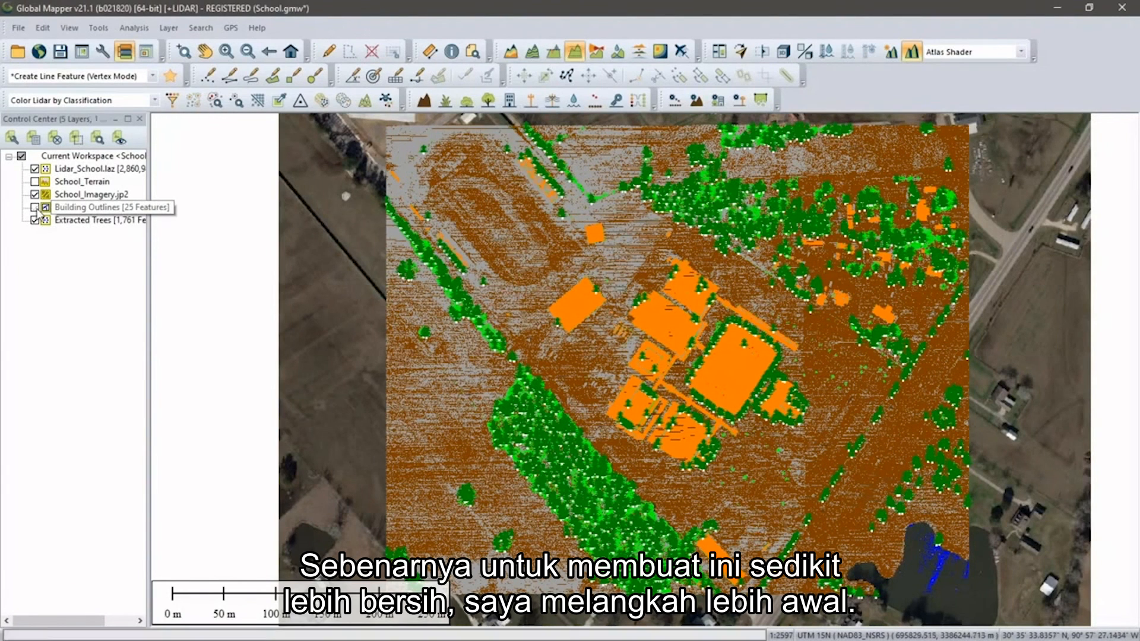
# Step: Hide the Building Outlines and Lidar_School.laz layers, and delete the extracted trees inside a polygon selection around the school buildings
pyautogui.click(34, 208)
pyautogui.click(35, 169)
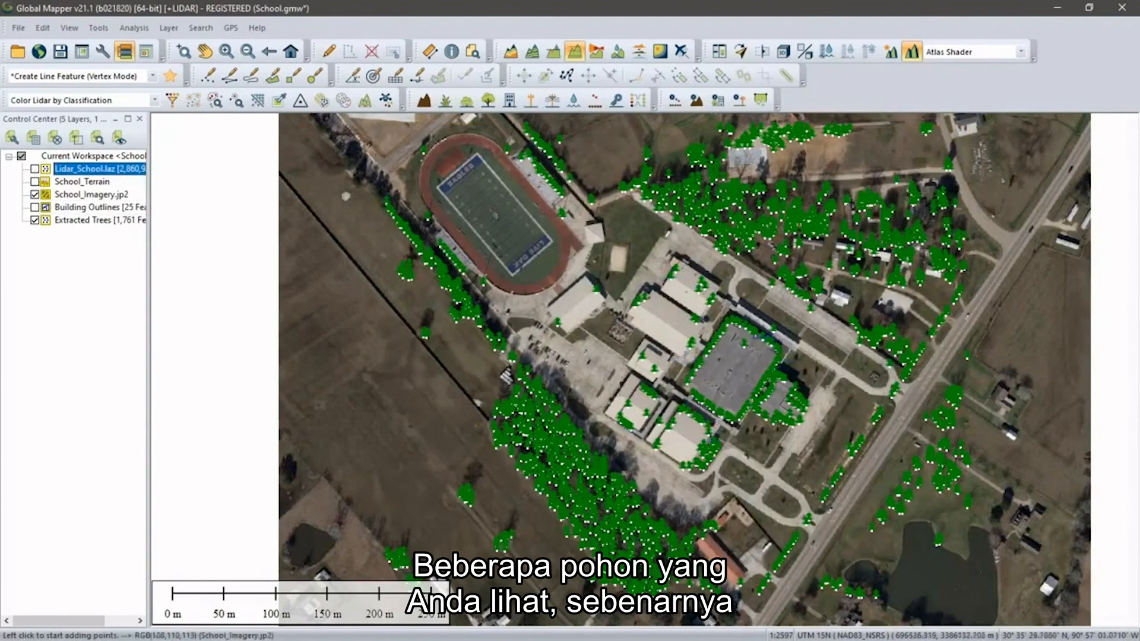
pyautogui.click(329, 52)
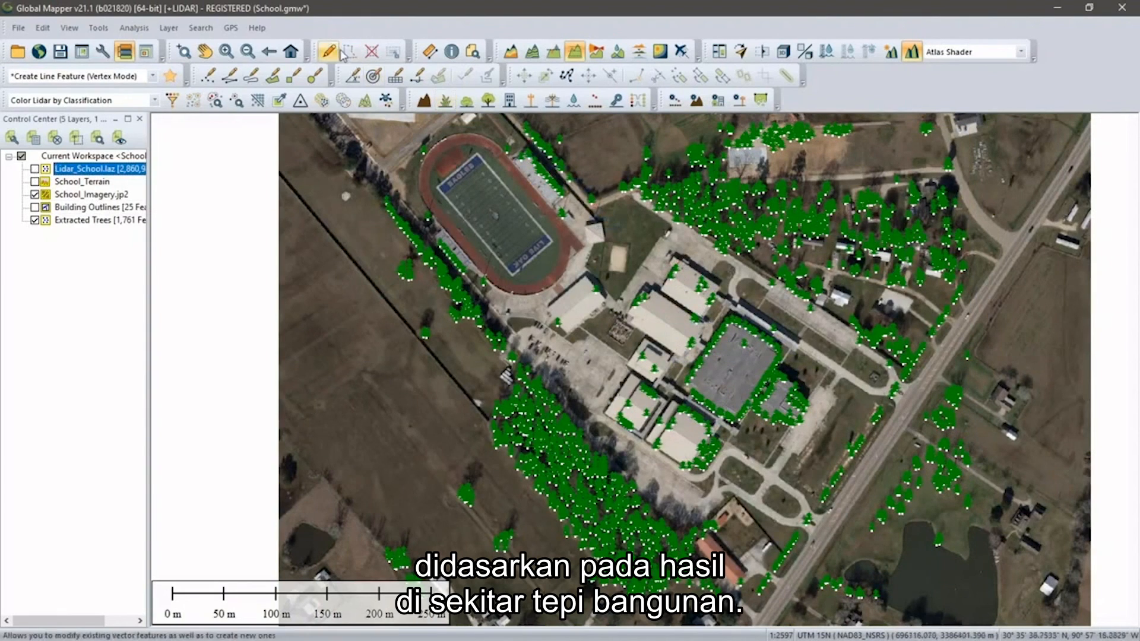
pyautogui.click(771, 299)
pyautogui.click(825, 366)
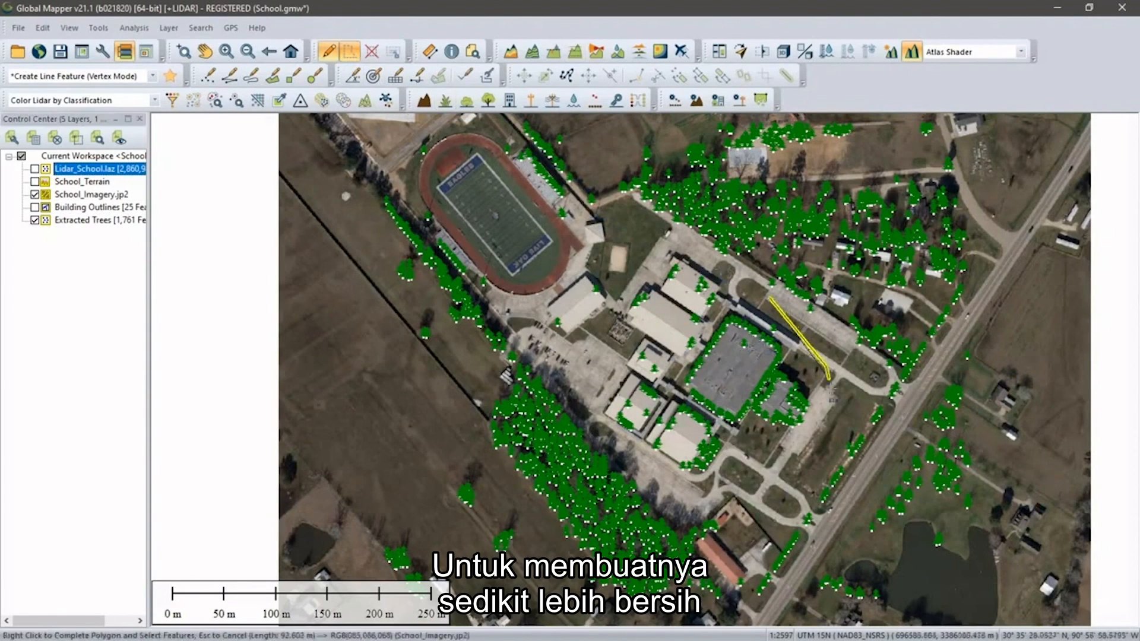
pyautogui.click(826, 429)
pyautogui.click(777, 491)
pyautogui.click(698, 500)
pyautogui.click(615, 439)
pyautogui.click(579, 364)
pyautogui.click(546, 329)
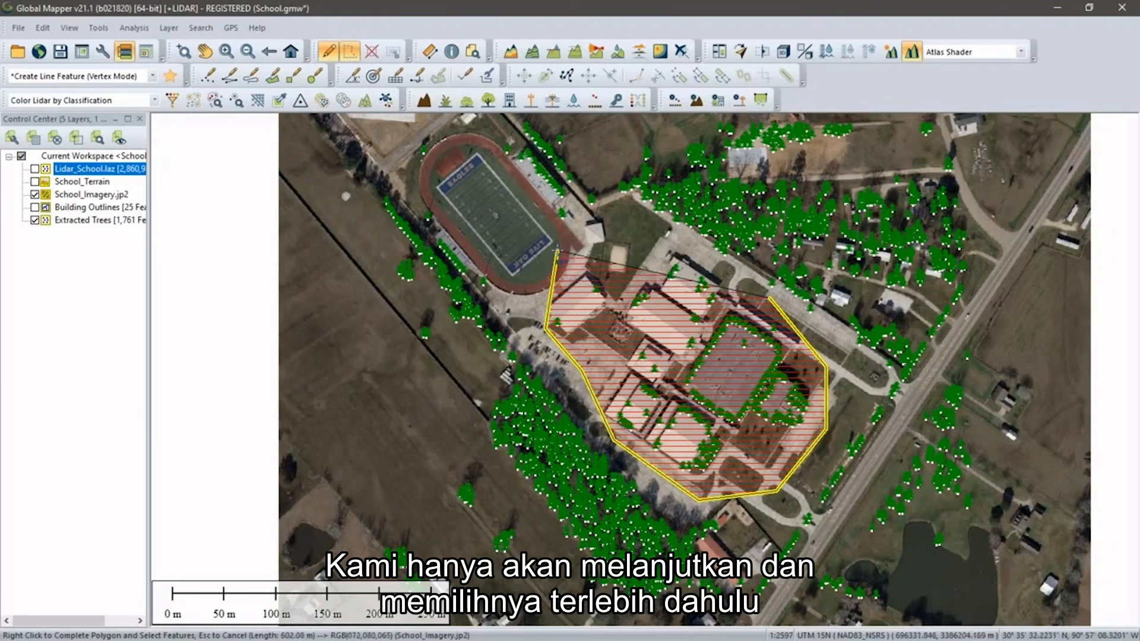
pyautogui.rightClick(558, 251)
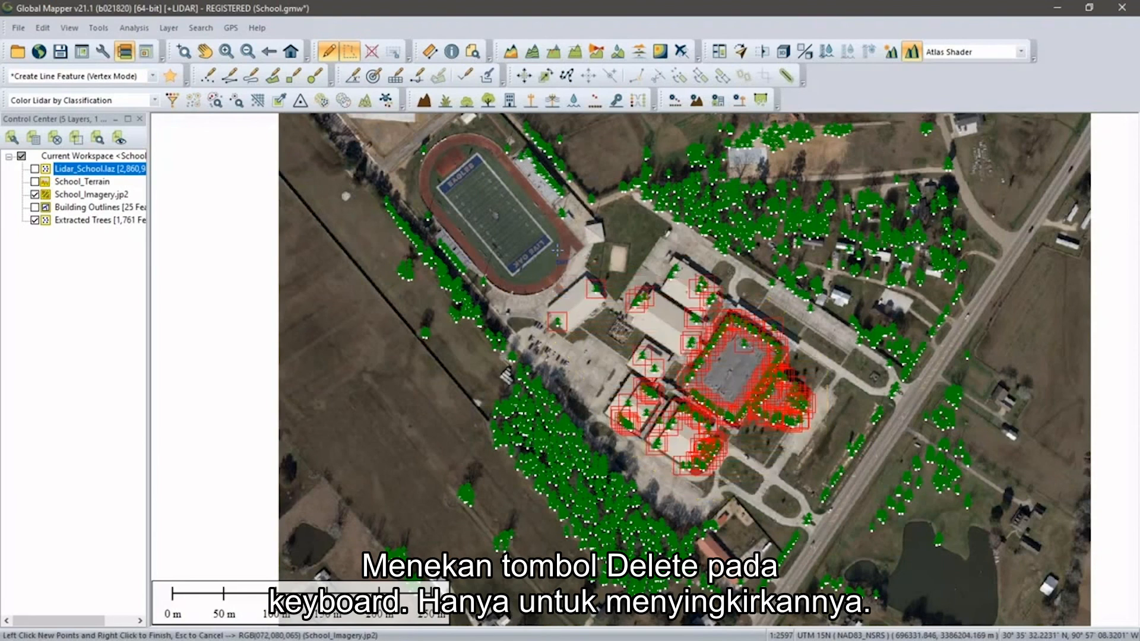
pyautogui.press('Delete')
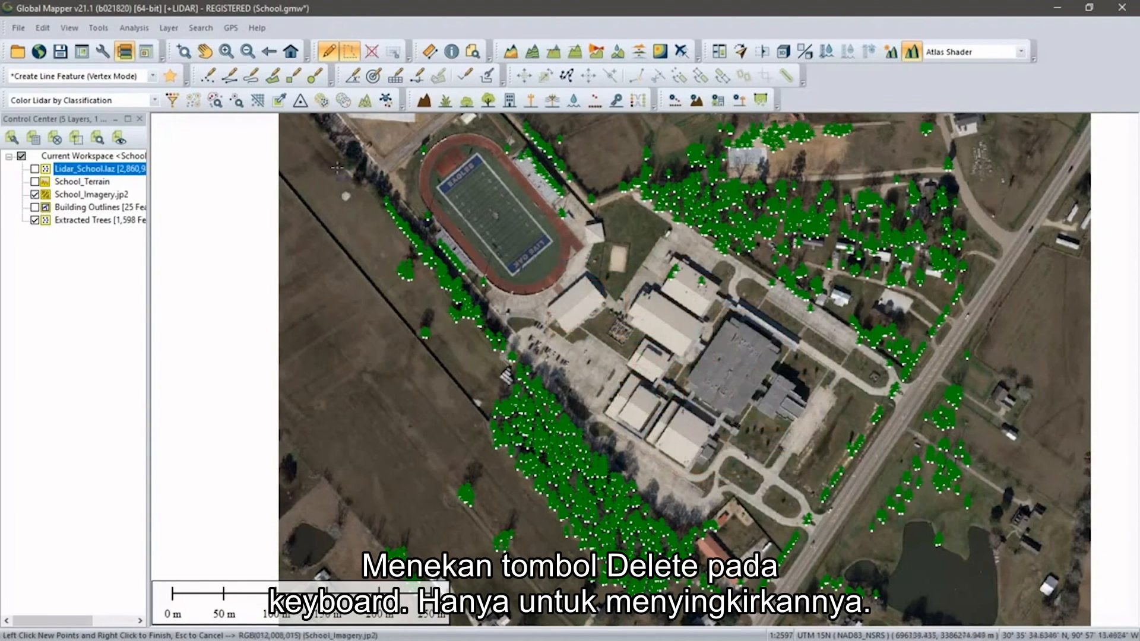
# Step: Show the Building Outlines and School_Terrain layers together with the imagery and extracted trees
pyautogui.click(89, 208)
pyautogui.click(34, 208)
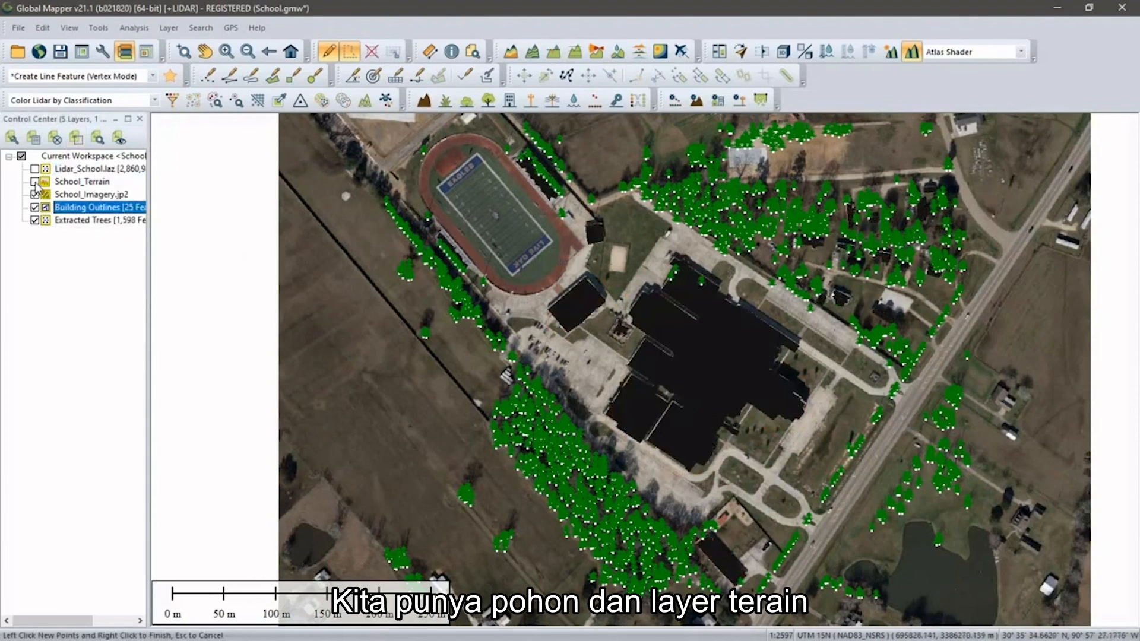
pyautogui.click(35, 182)
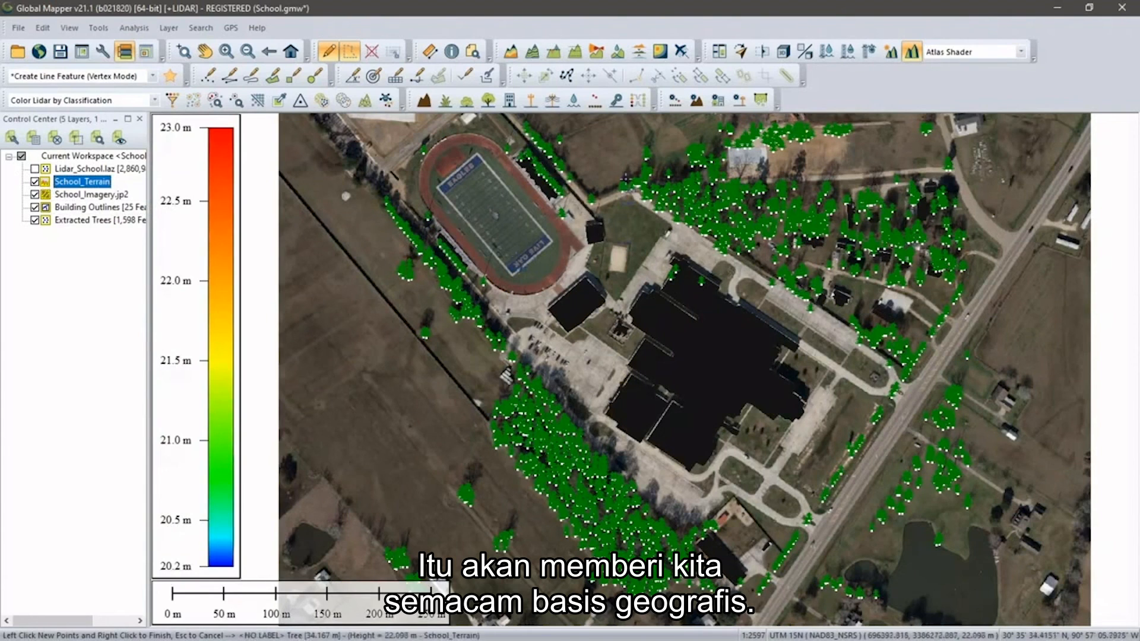
# Step: Examine the extracted school buildings and trees in the 3D view from several angles, and close the view
pyautogui.click(775, 50)
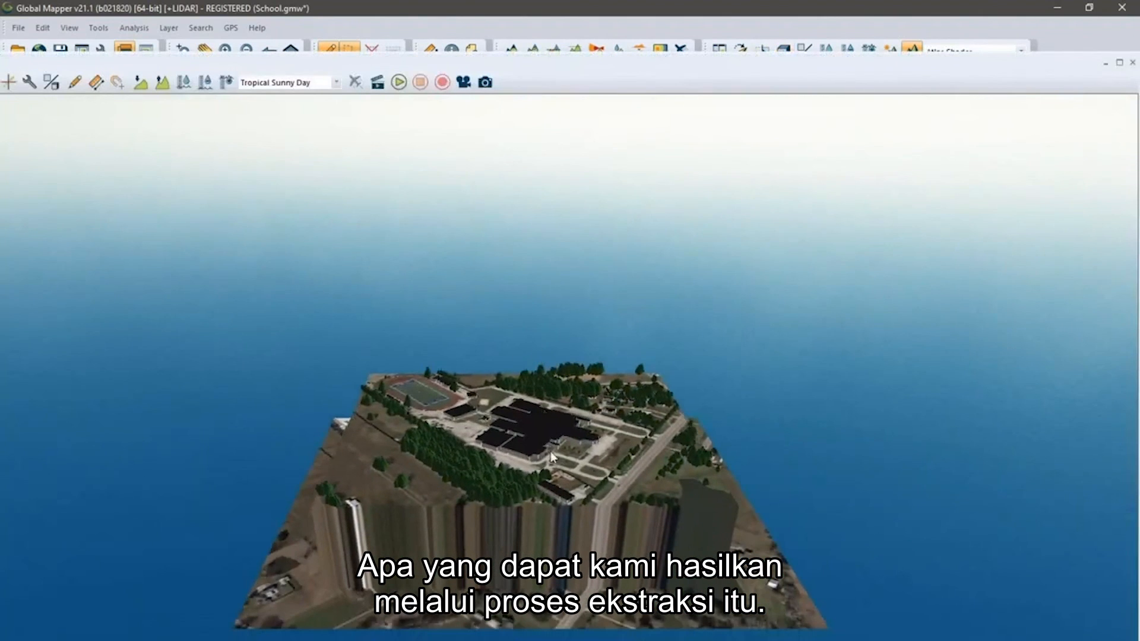
pyautogui.scroll(5, 541, 523)
pyautogui.moveTo(605, 473); pyautogui.dragTo(685, 490)
pyautogui.moveTo(746, 519); pyautogui.dragTo(418, 502)
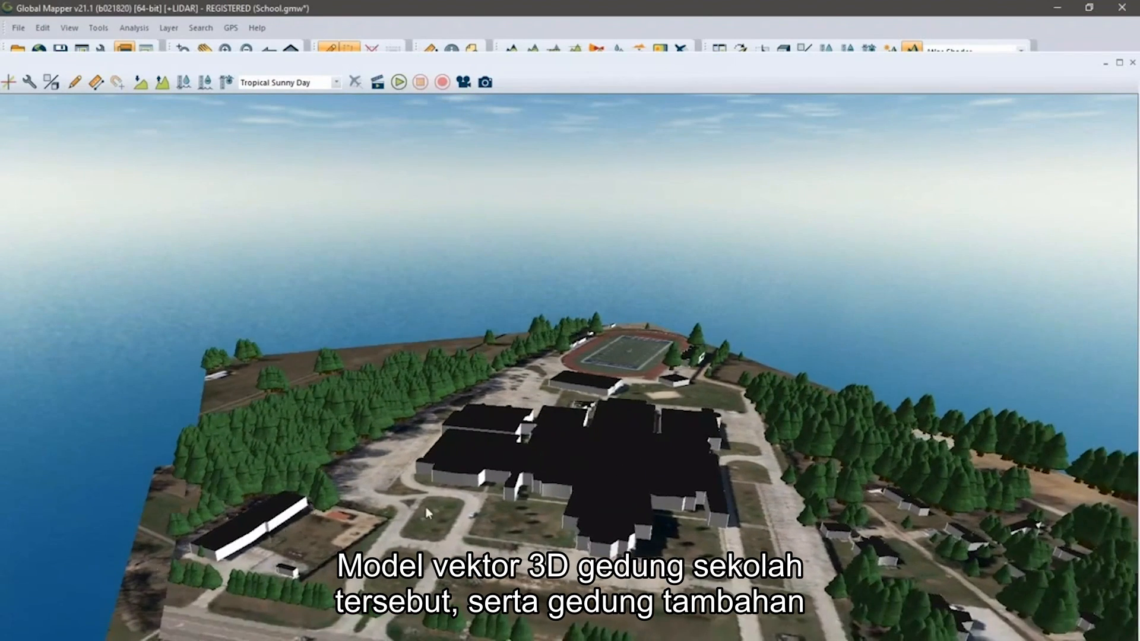
pyautogui.moveTo(746, 505); pyautogui.dragTo(587, 382, button='middle')
pyautogui.moveTo(526, 494); pyautogui.dragTo(779, 512)
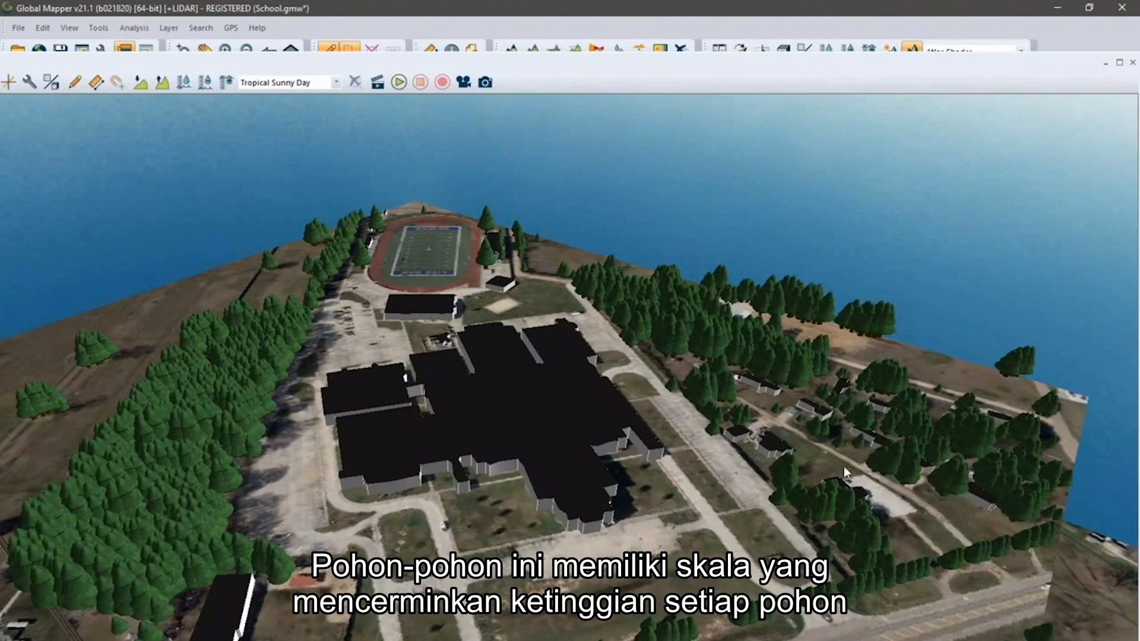
pyautogui.moveTo(843, 466)
pyautogui.mouseDown()
pyautogui.moveTo(511, 493)
pyautogui.moveTo(469, 466)
pyautogui.moveTo(517, 472)
pyautogui.mouseUp()
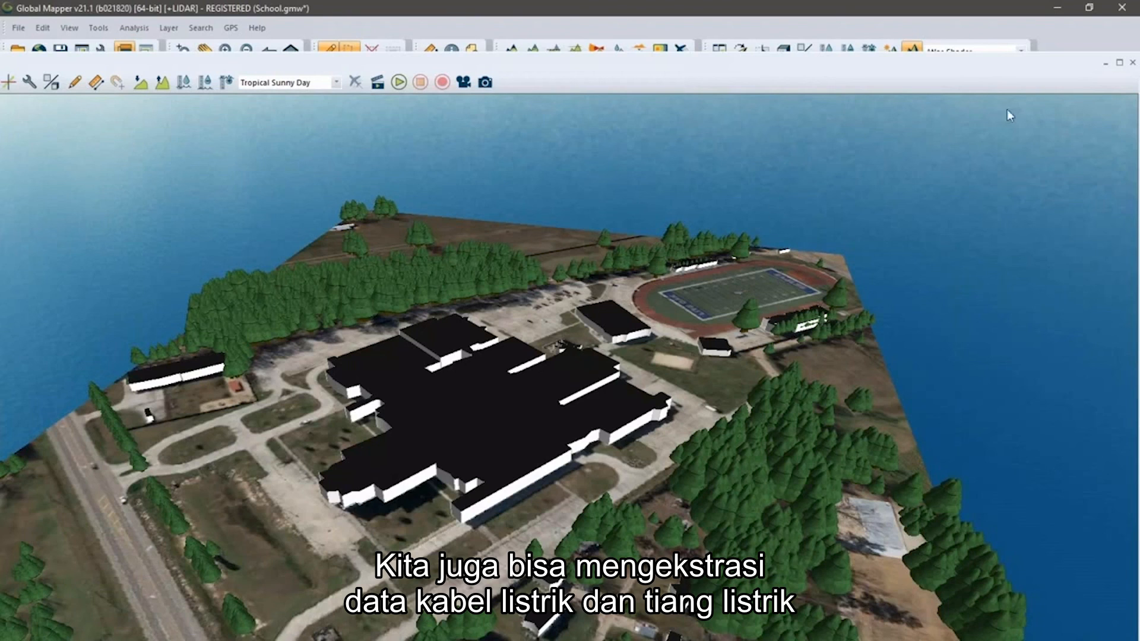
pyautogui.click(1132, 63)
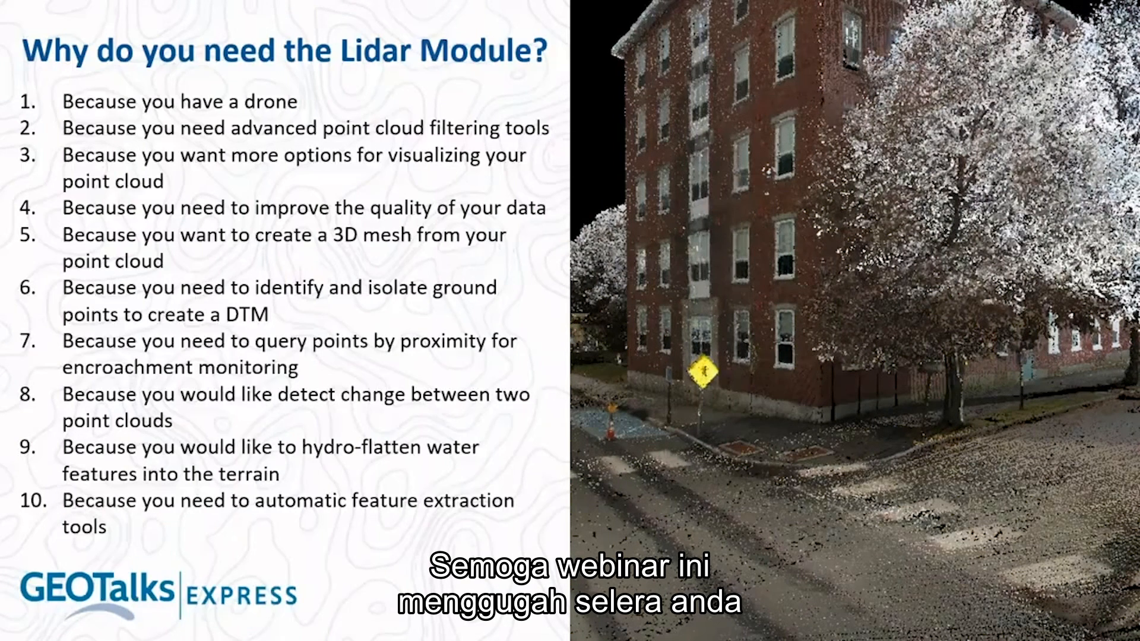
pyautogui.press('Right')
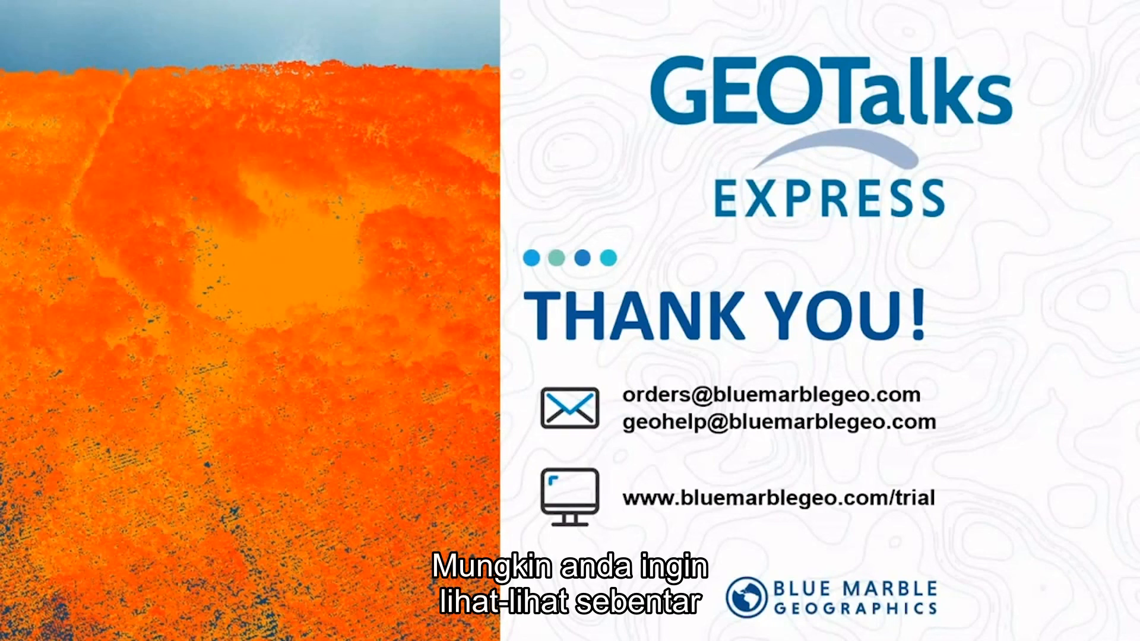